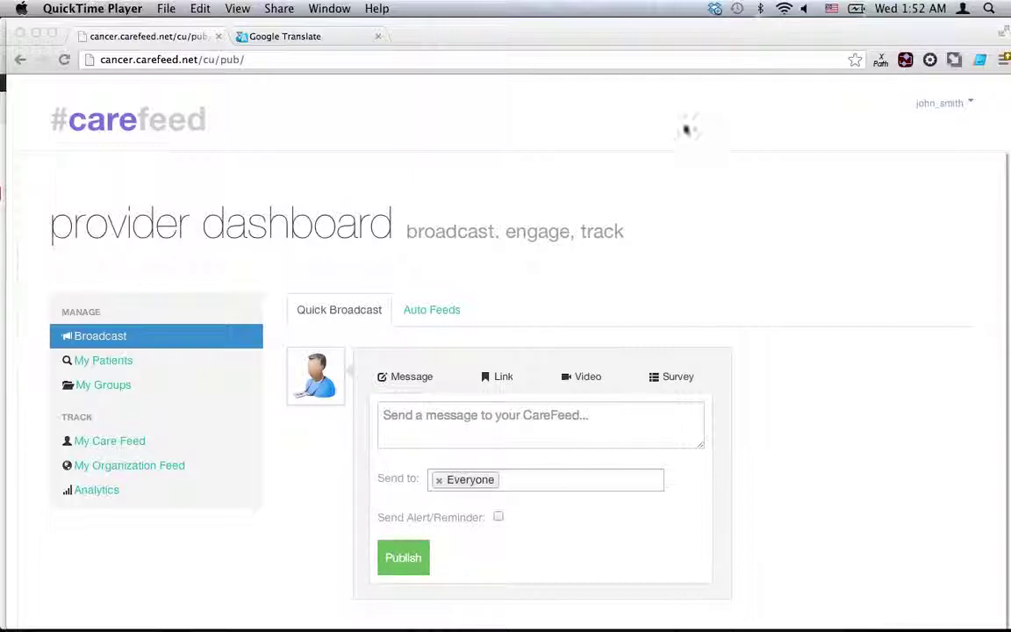
Start a new patient group named 'Women gt 35'.
scroll(519, 198, down, 3)
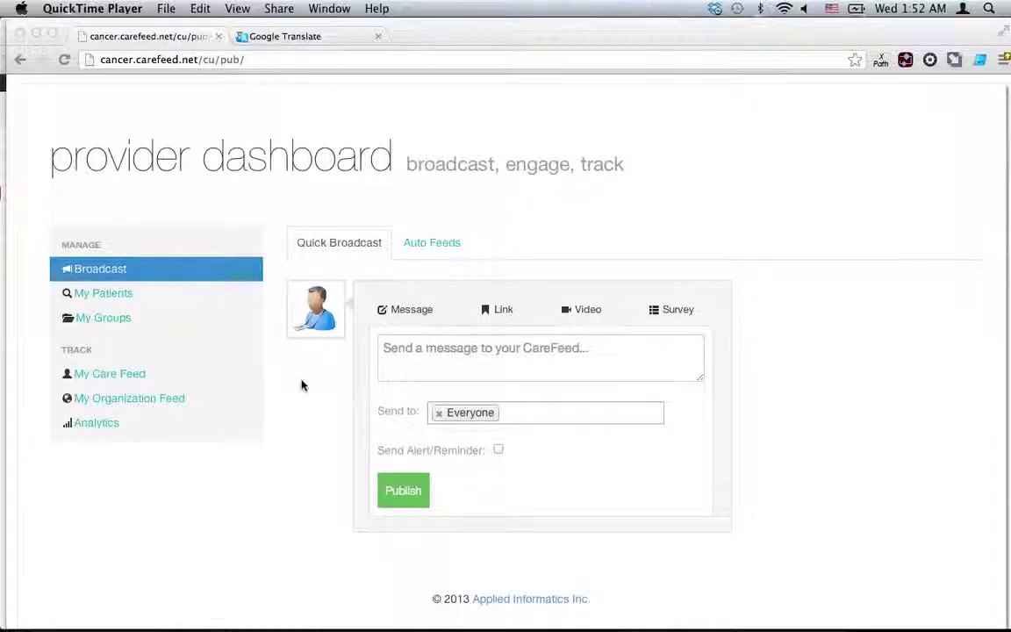
scroll(302, 385, down, 1)
scroll(244, 383, down, 2)
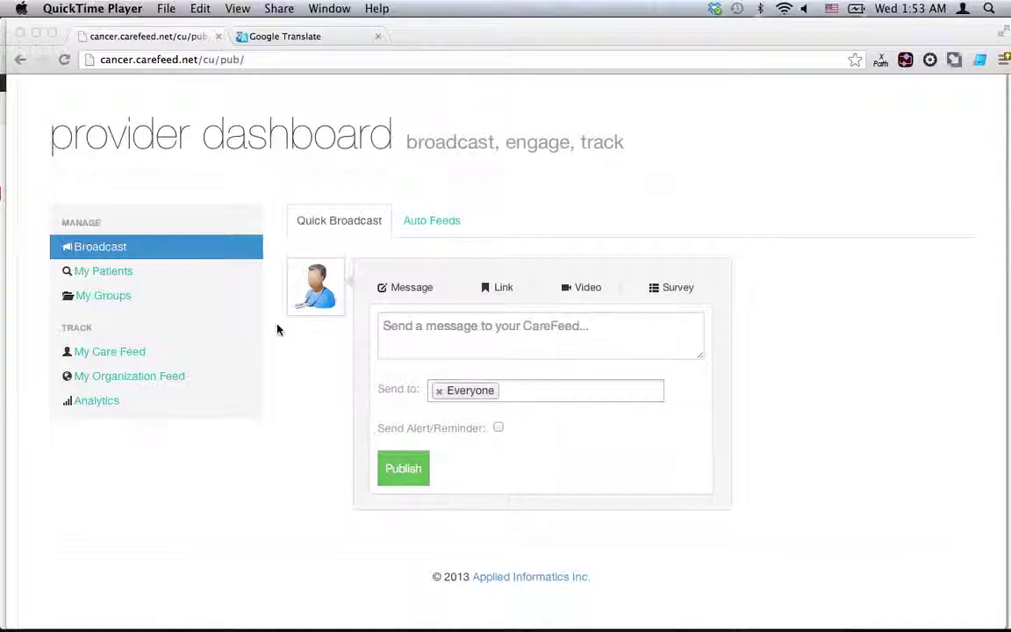
scroll(254, 321, up, 1)
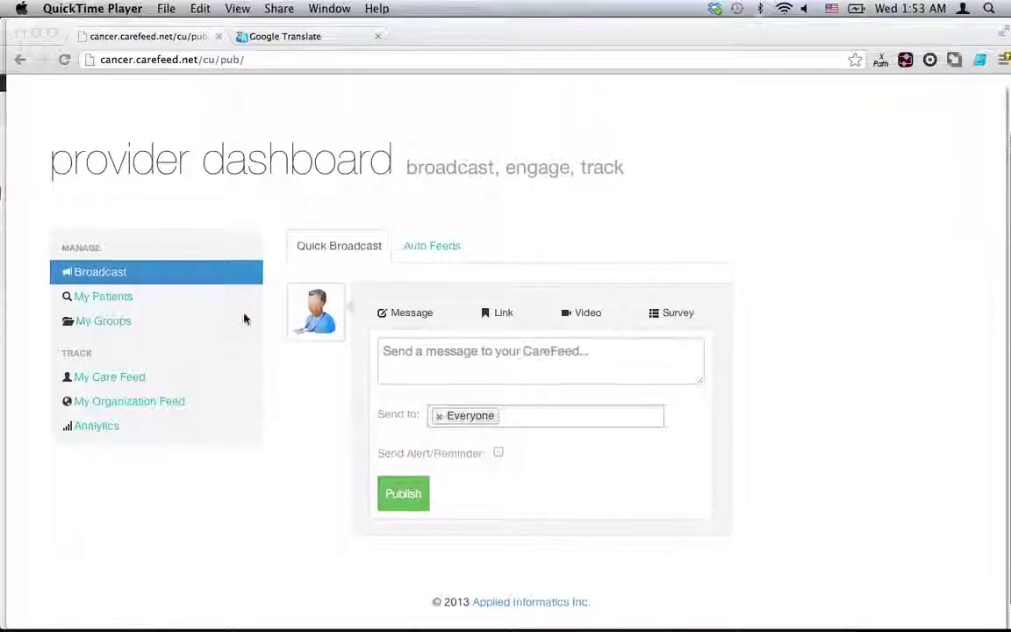
click(125, 325)
click(118, 322)
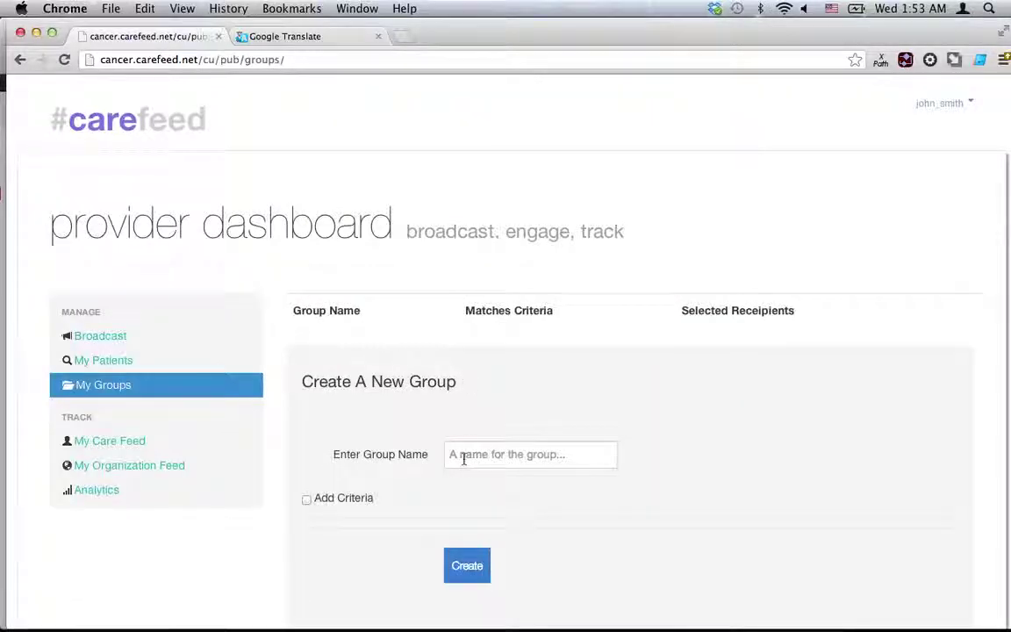
click(463, 457)
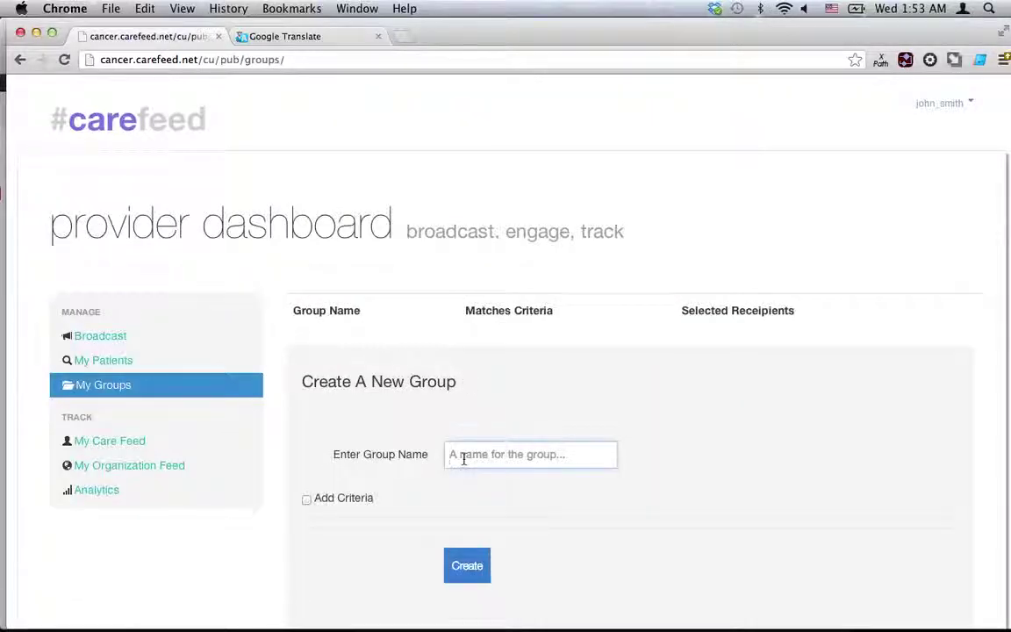
text(Wom)
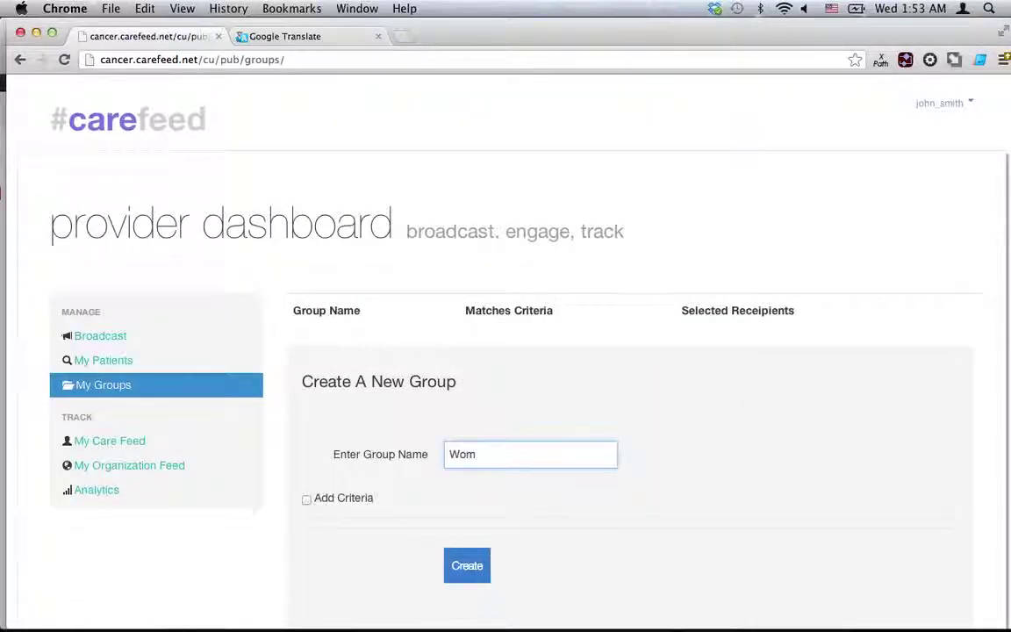
text(en gt 35)
Add a group criterion of Age greater than 35.
click(306, 499)
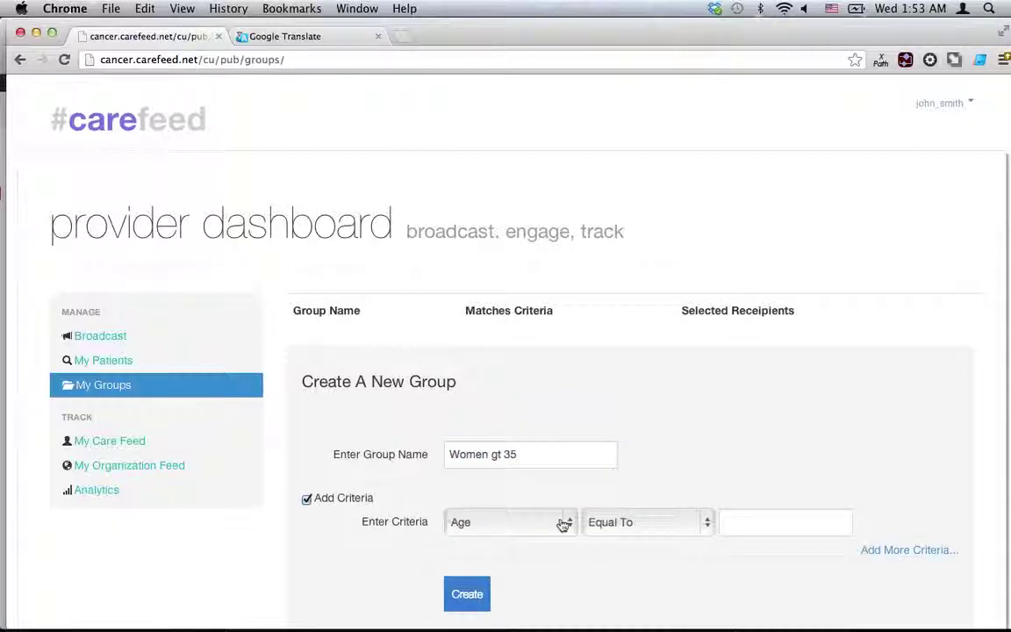
click(537, 532)
click(677, 518)
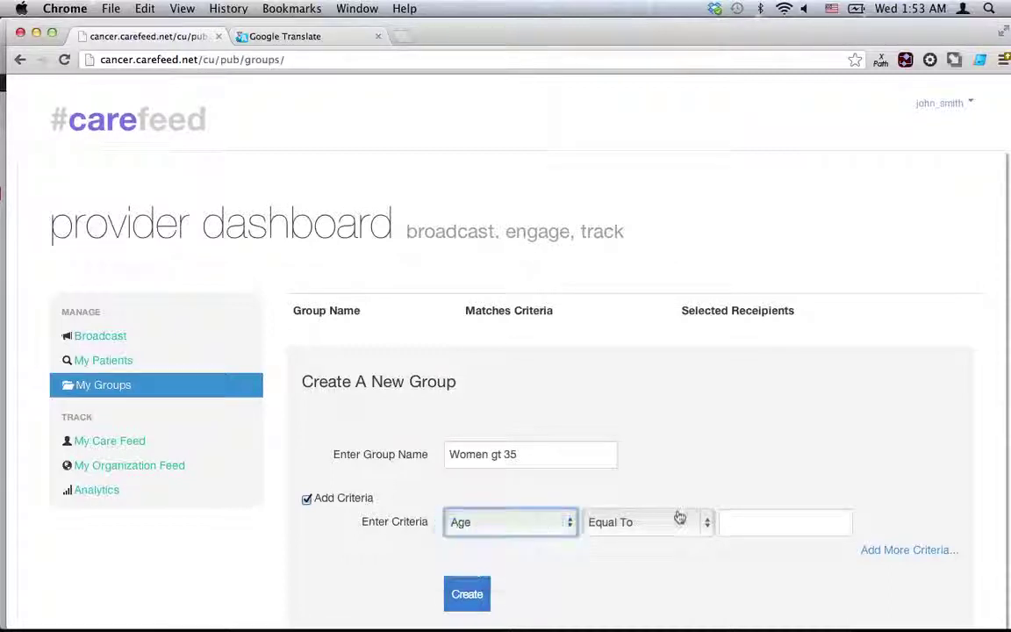
click(676, 519)
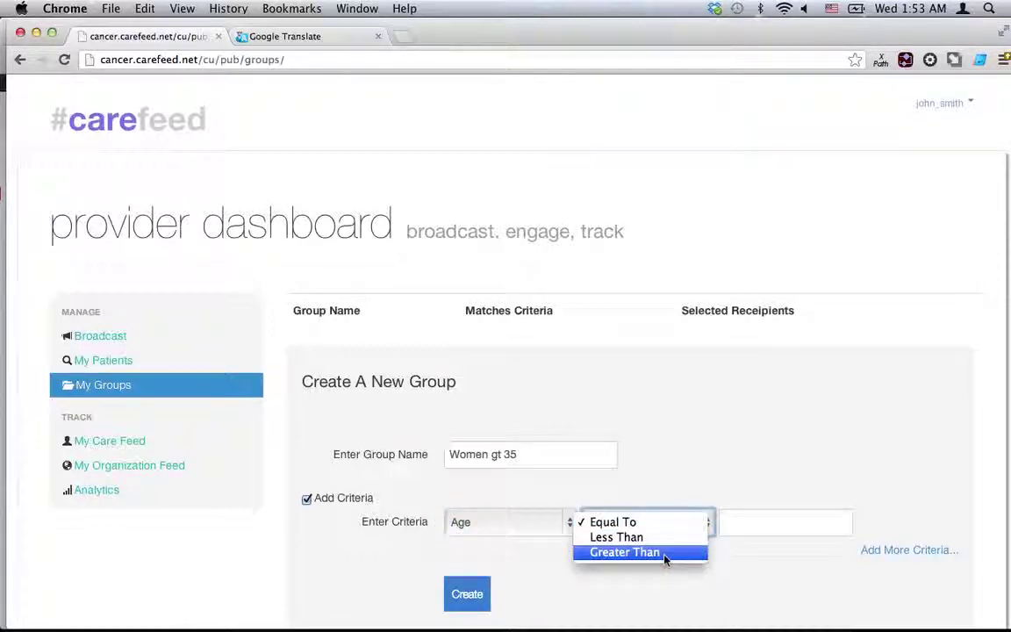
click(668, 552)
click(750, 527)
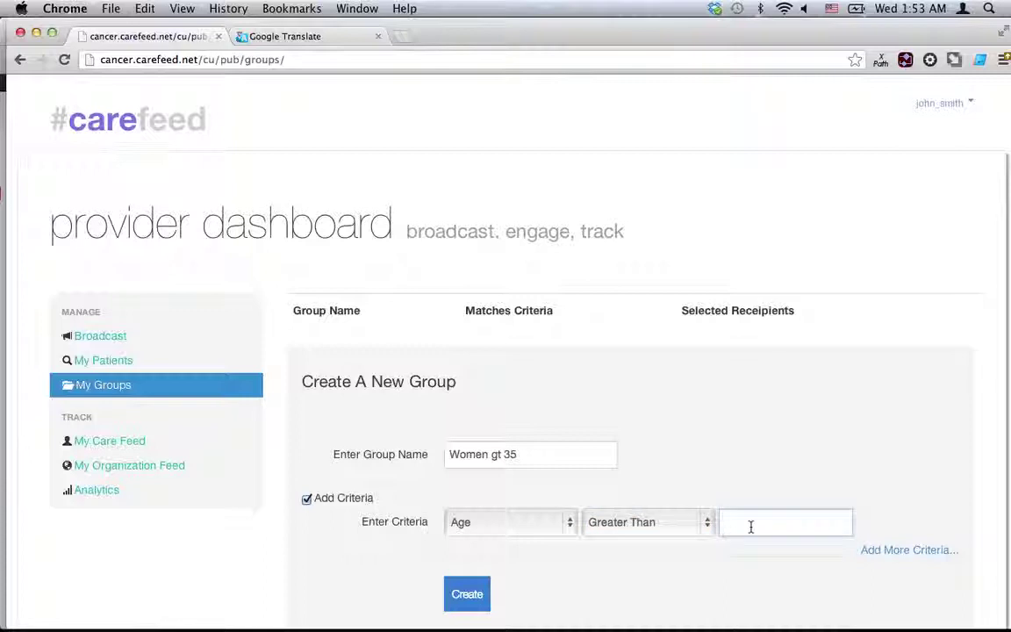
text(35)
Add a second criterion of Gender equal to Female and create the group.
click(901, 555)
click(534, 570)
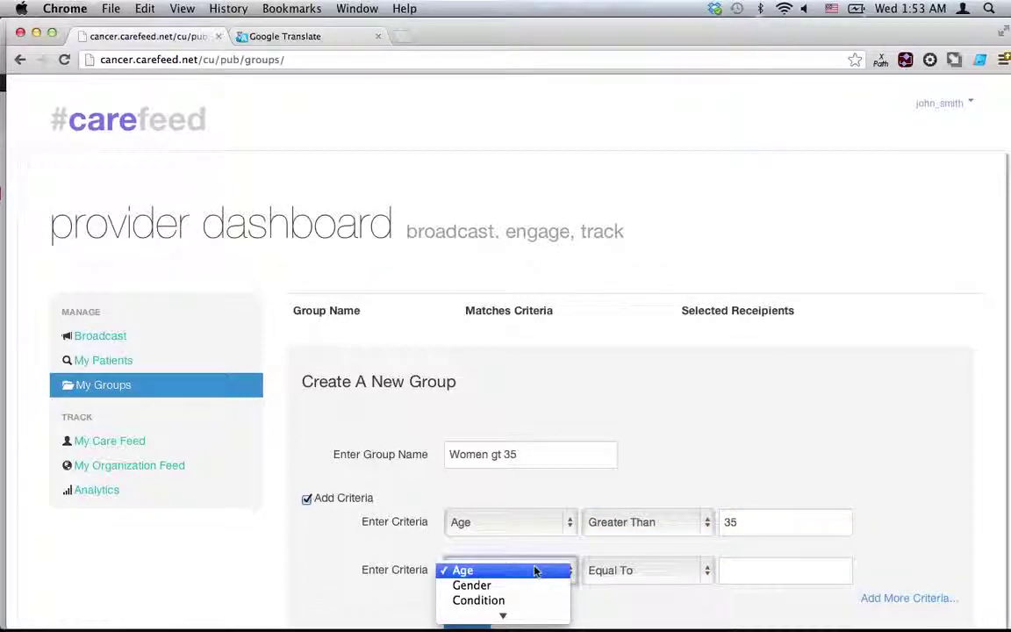
click(478, 584)
click(736, 570)
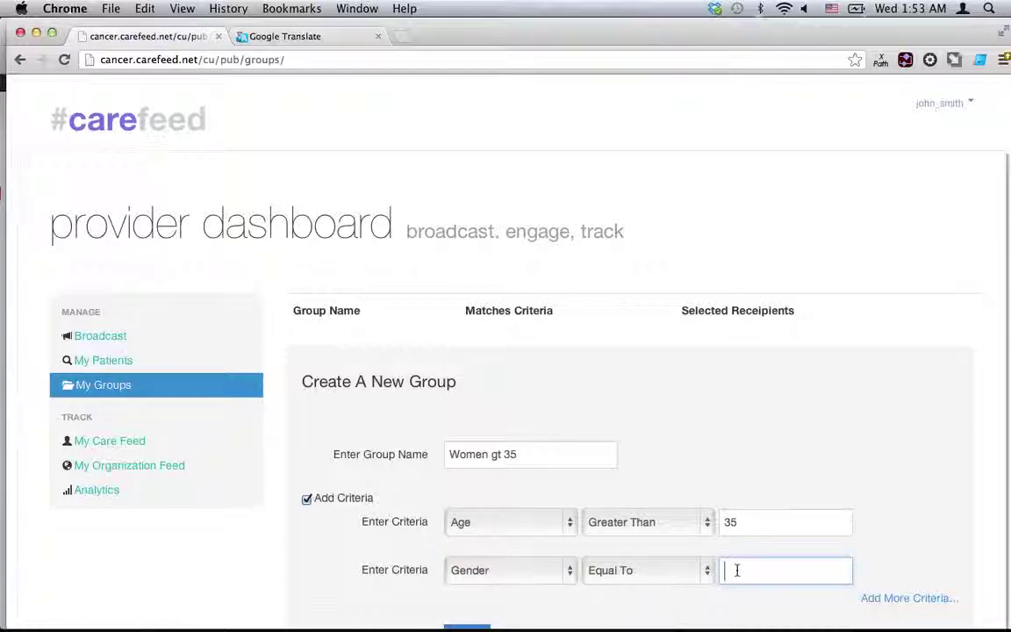
text(Female)
scroll(828, 501, down, 1)
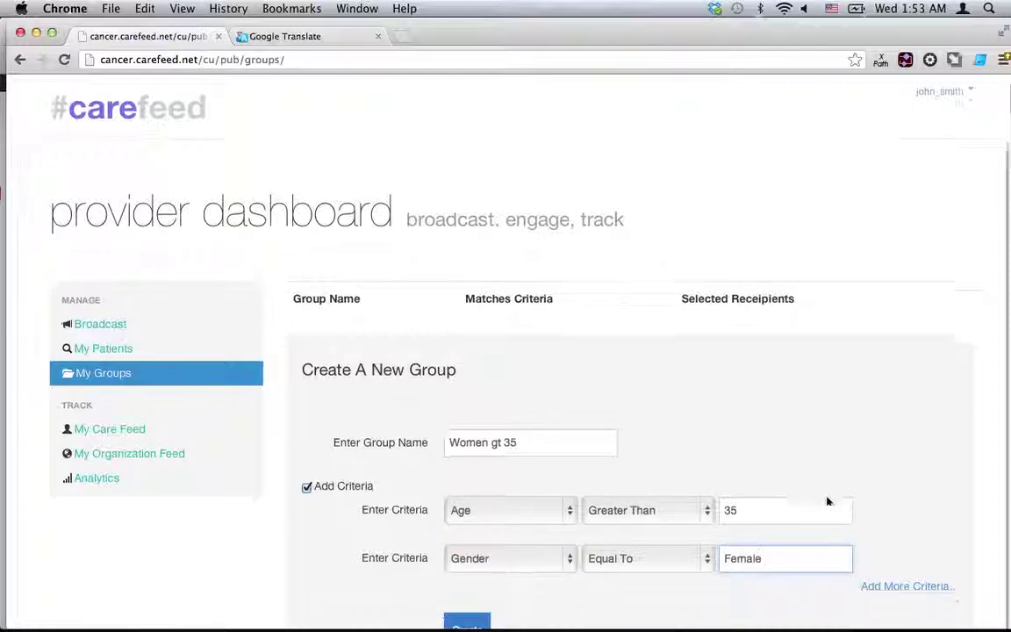
scroll(828, 501, down, 5)
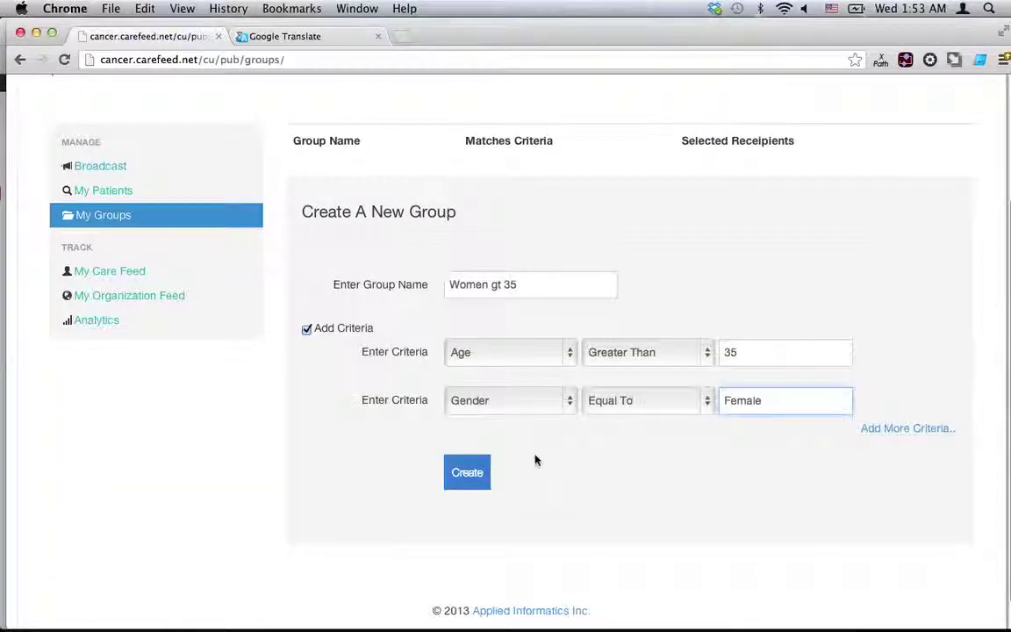
click(479, 472)
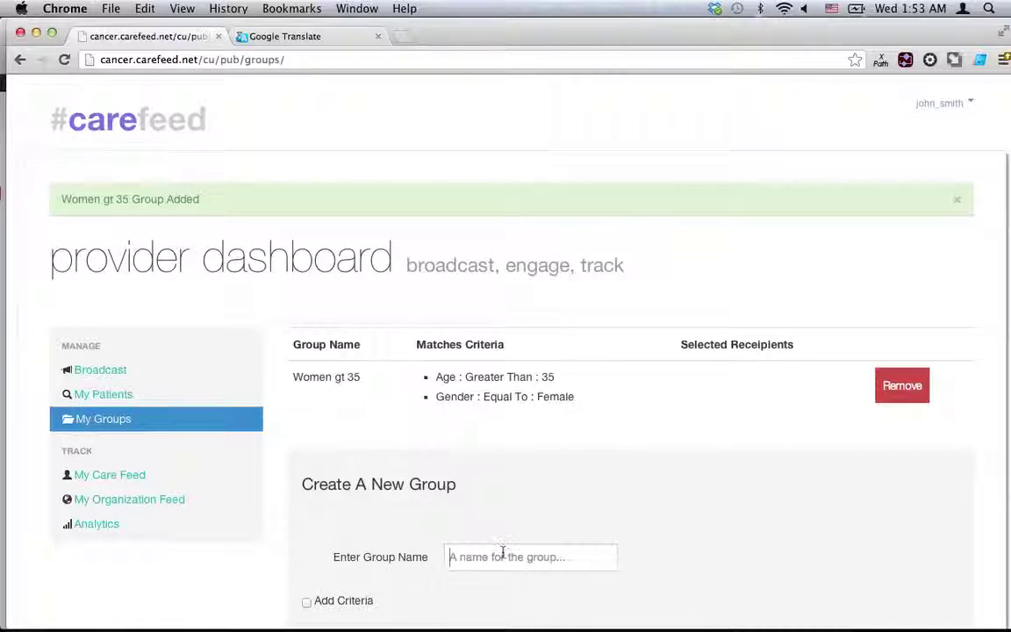
Create a 'Family history of breast cancer' group, then go to My Patients.
click(501, 555)
text(Family )
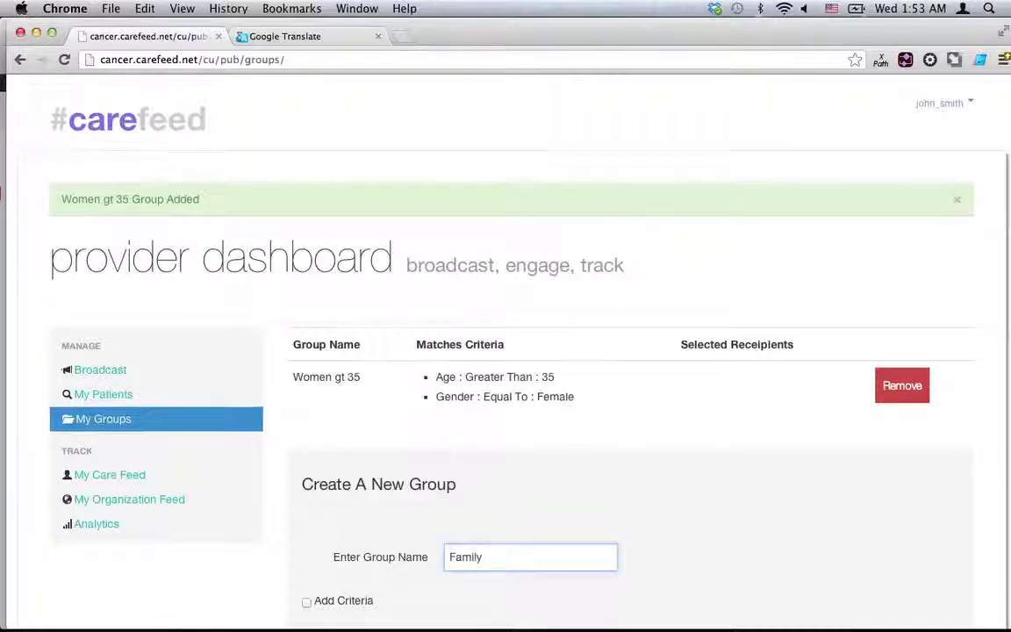
text(history of )
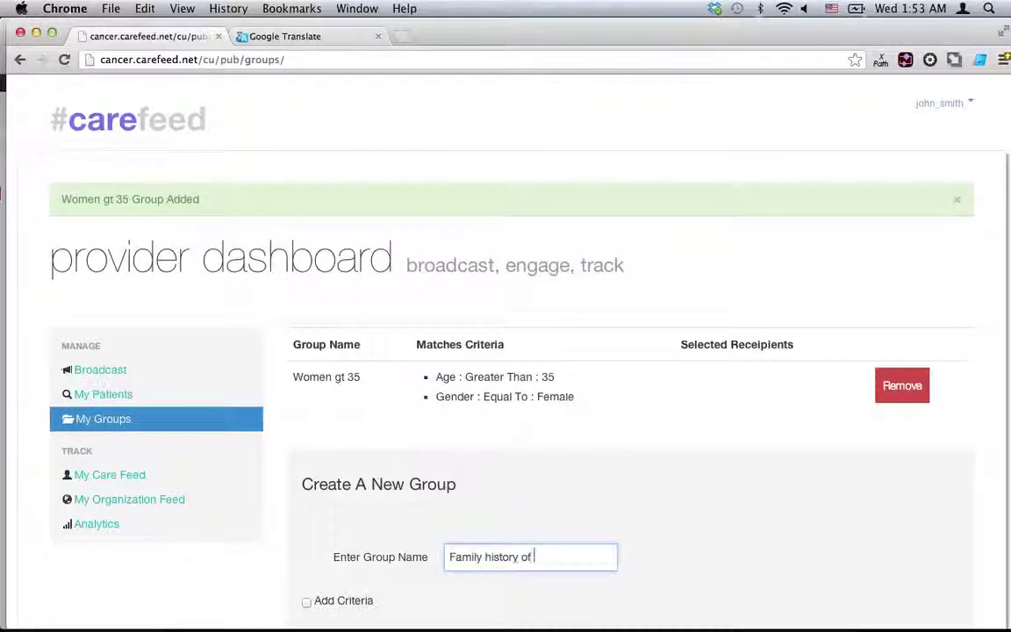
text(breast cancer)
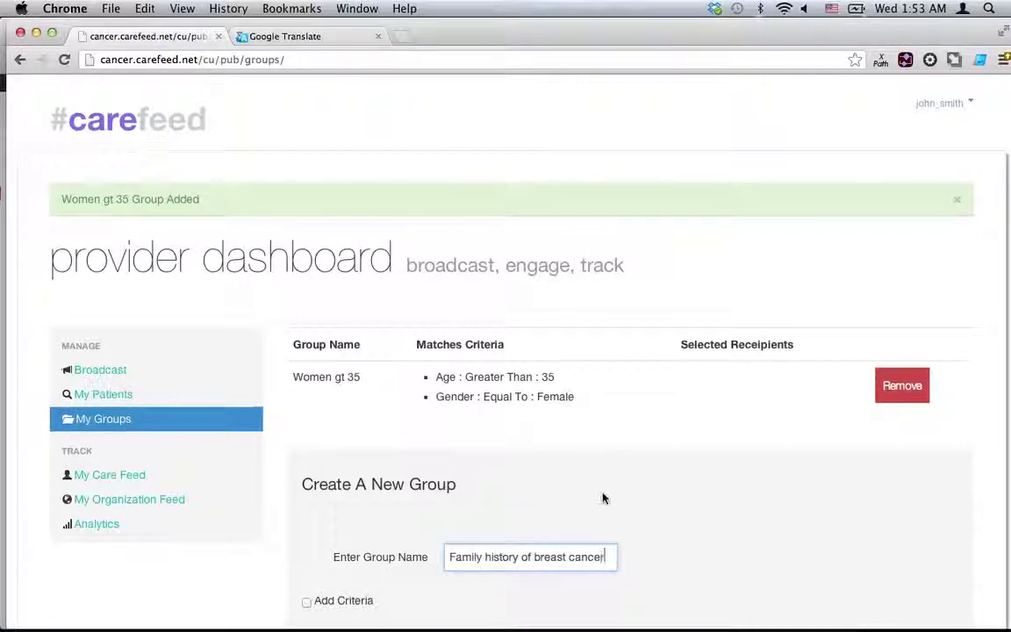
scroll(602, 498, down, 2)
click(471, 531)
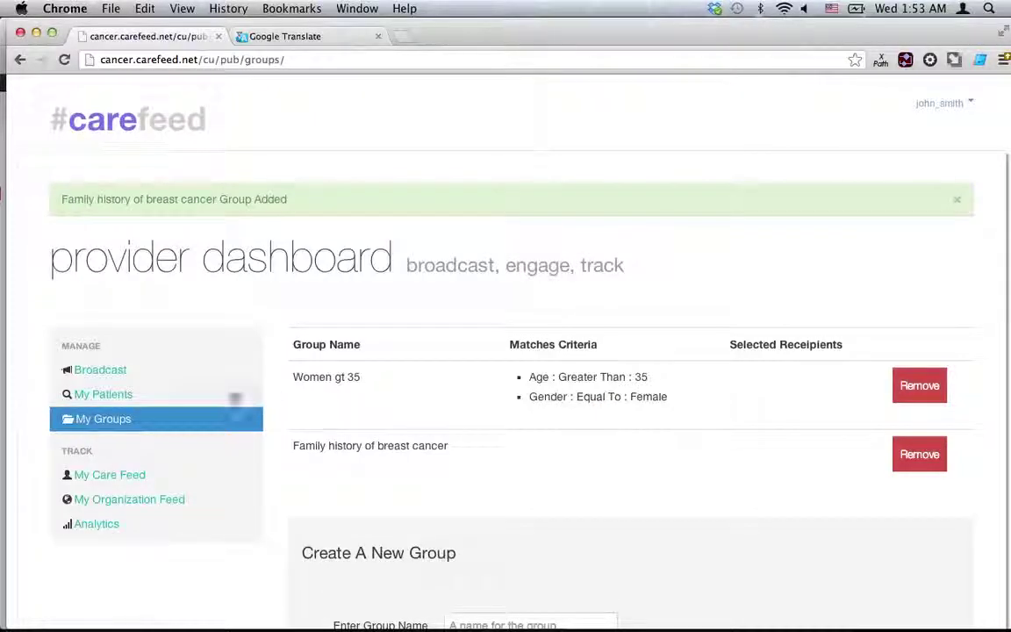
click(135, 396)
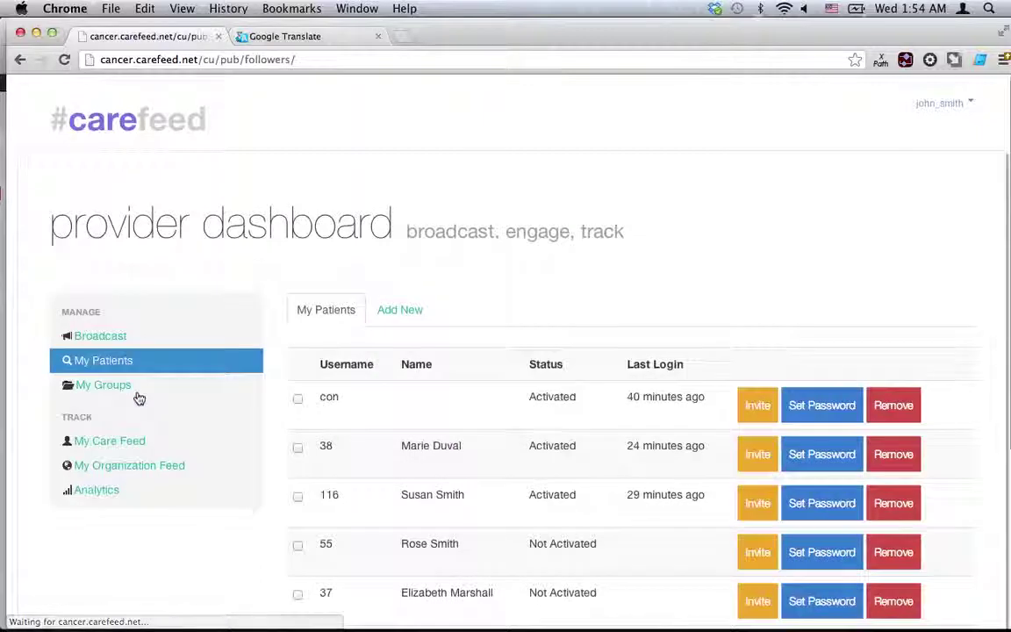
Start a Deep Search for new patients aged 15 to 65.
click(408, 313)
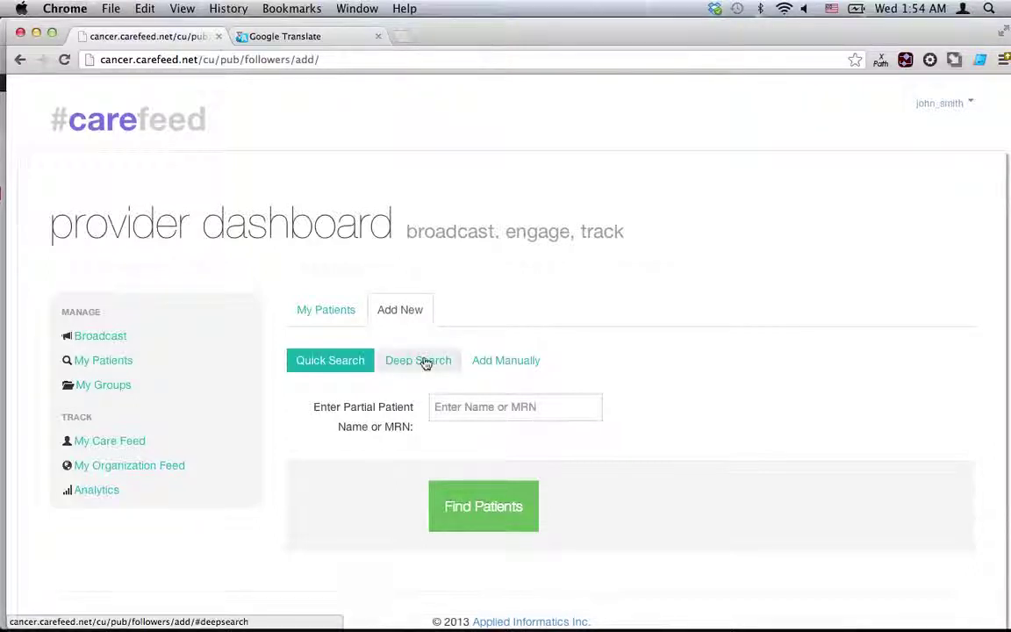
click(424, 362)
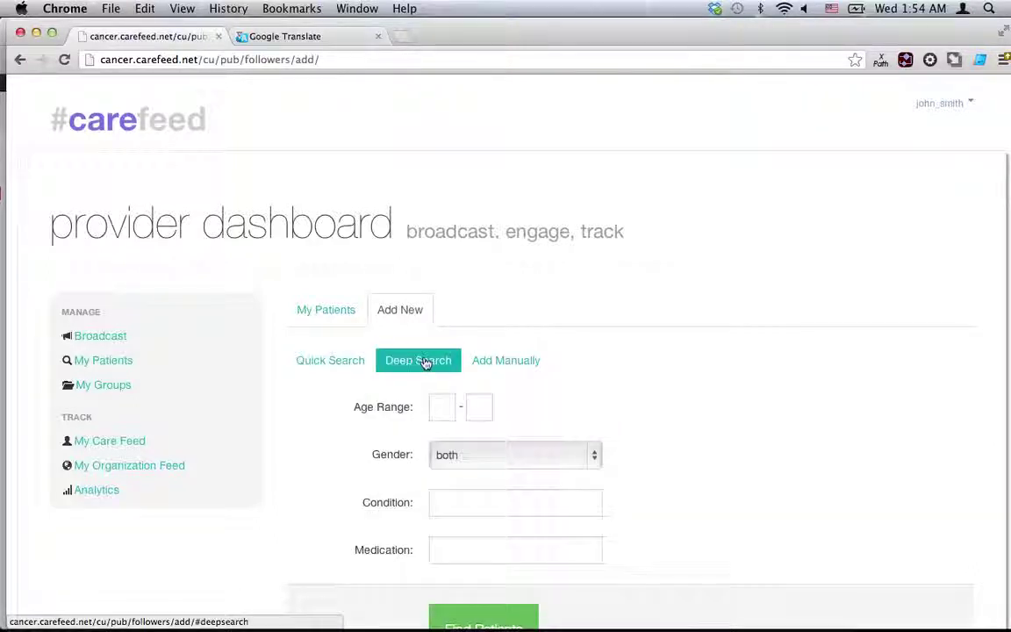
click(440, 416)
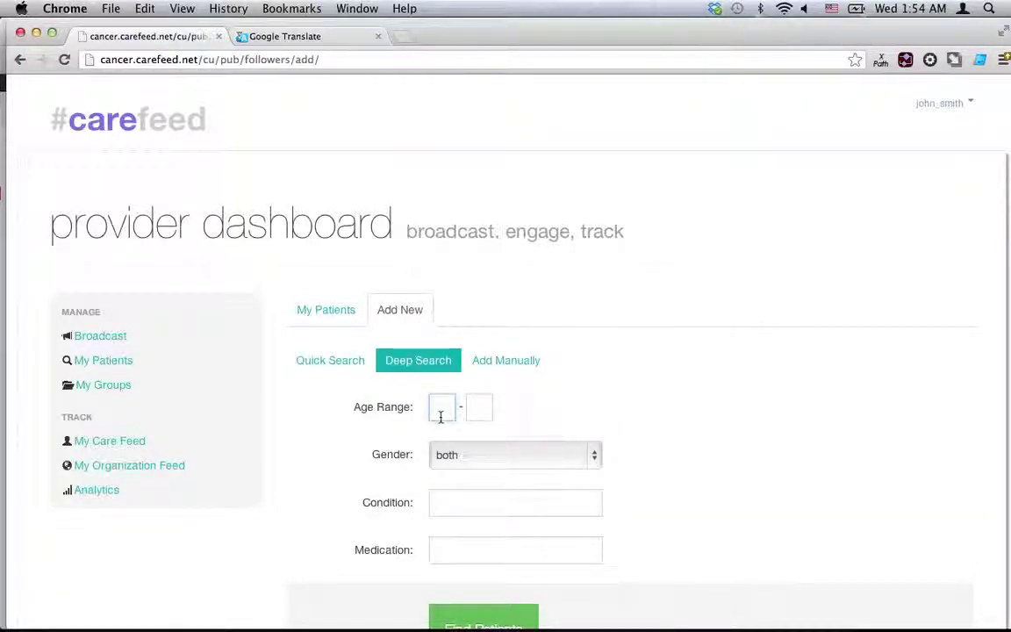
text(15)
key(Tab)
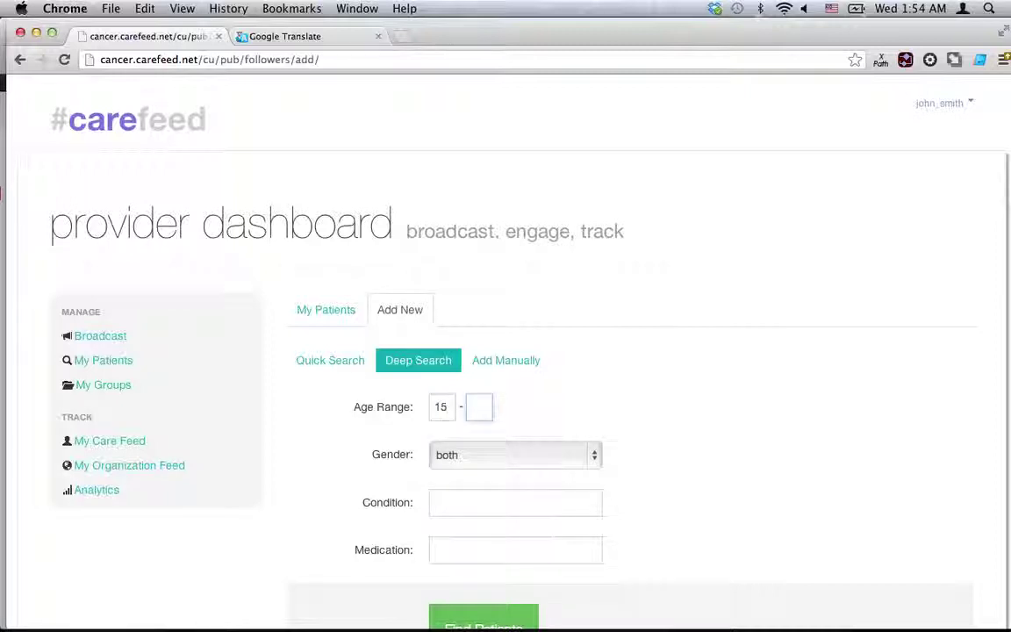
text(65)
Search on the Family history of breast cancer condition, which finds 6 patients.
scroll(578, 404, down, 1)
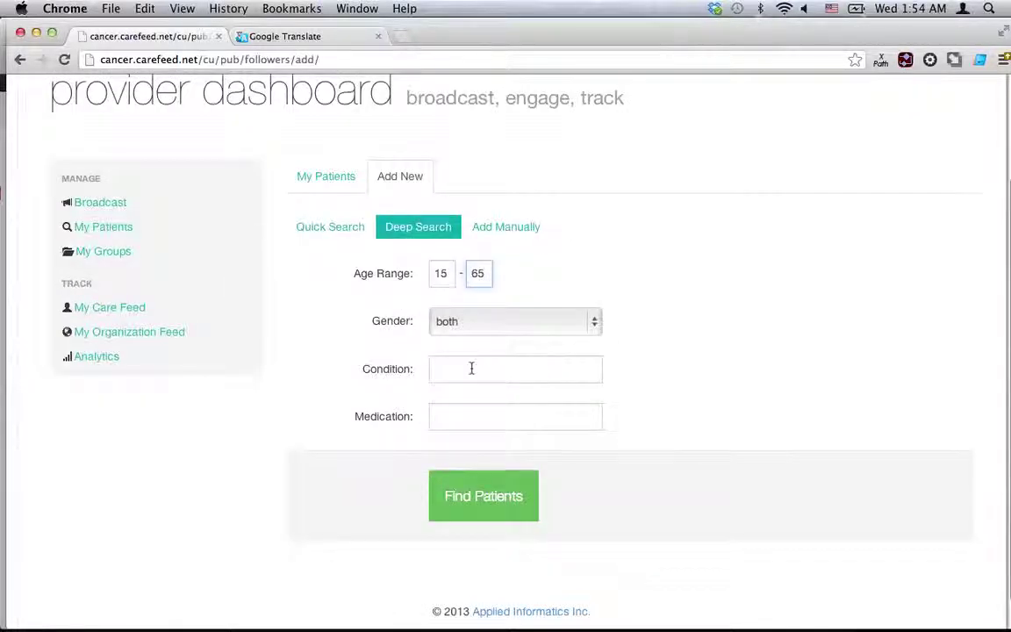
click(469, 368)
text(family )
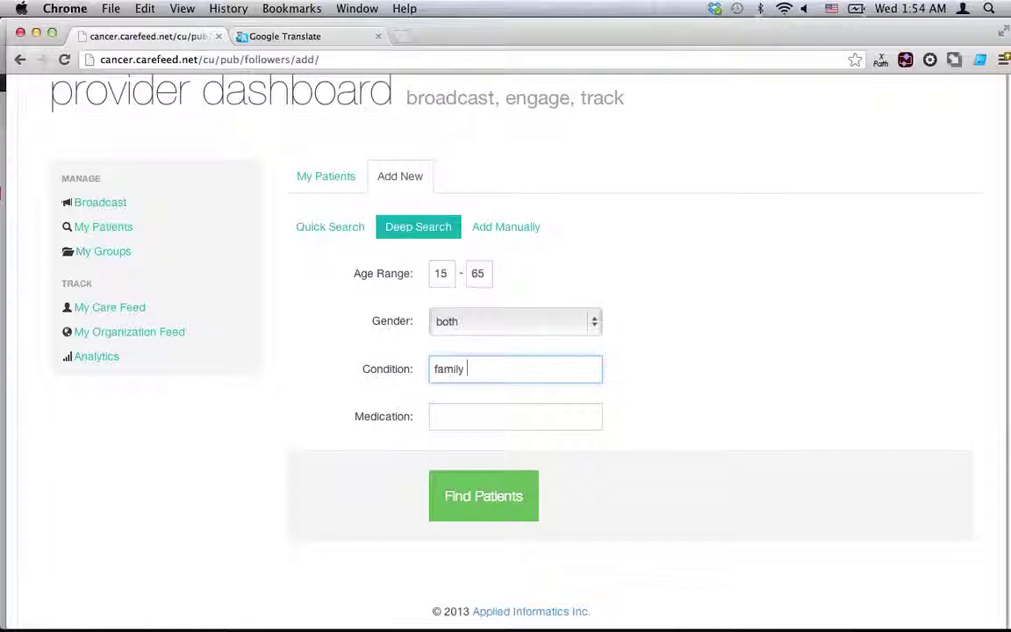
text(history of breast)
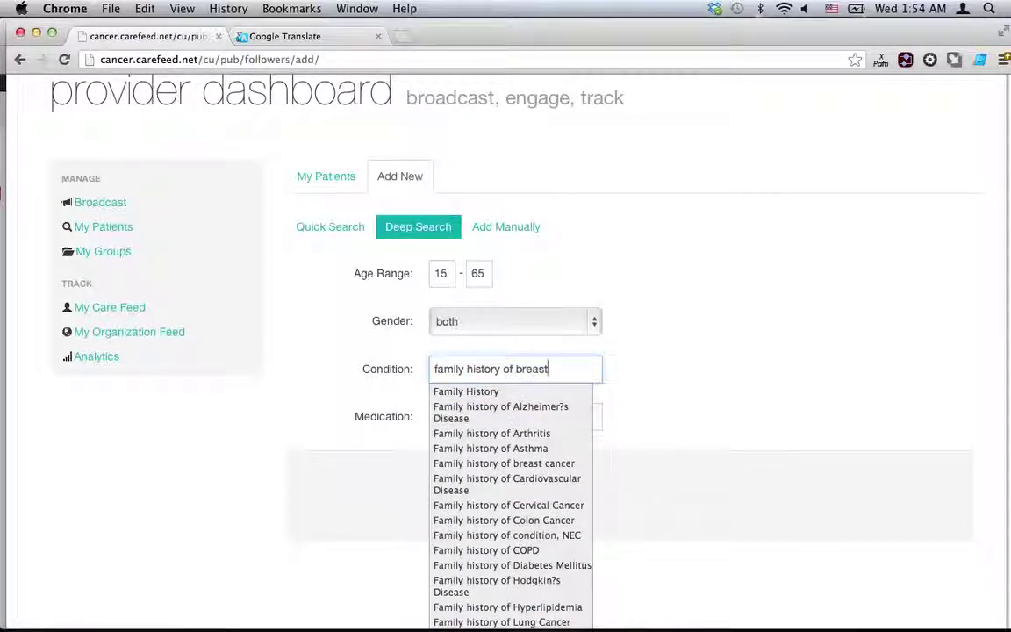
text(c)
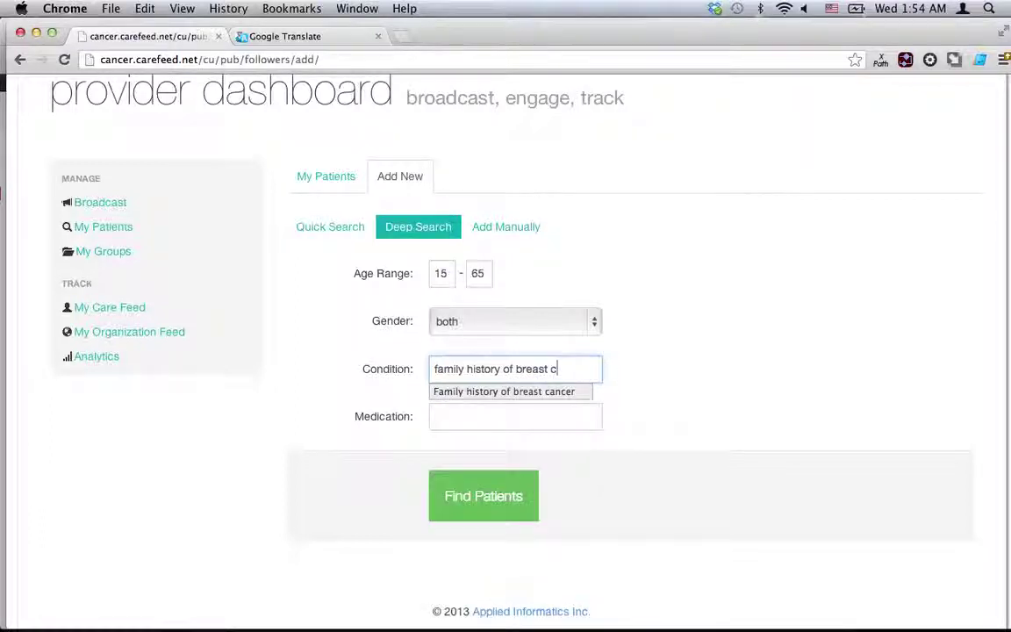
key(Return)
click(454, 488)
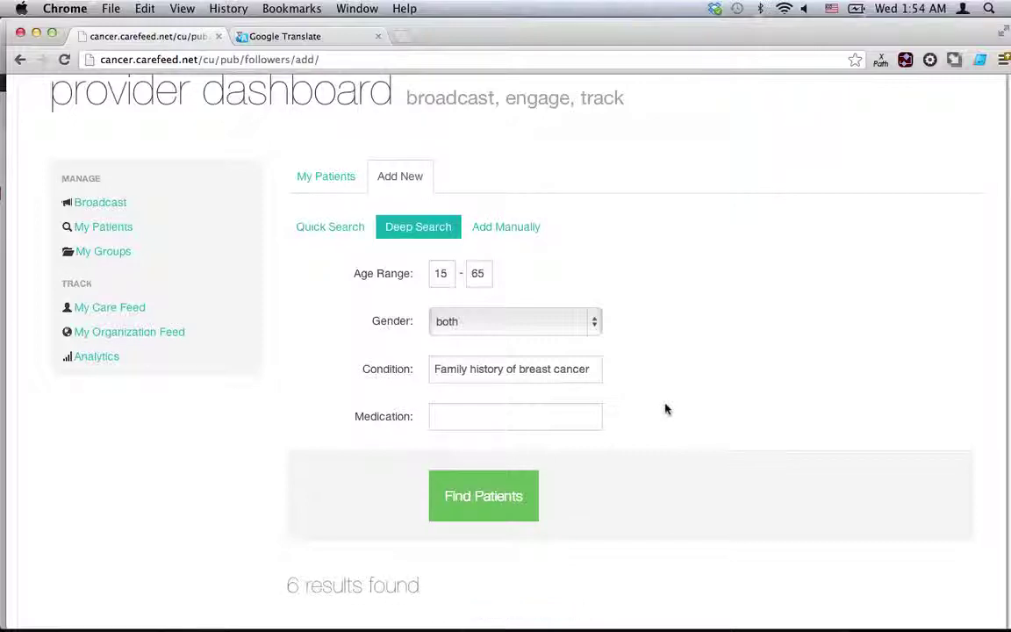
scroll(665, 409, down, 5)
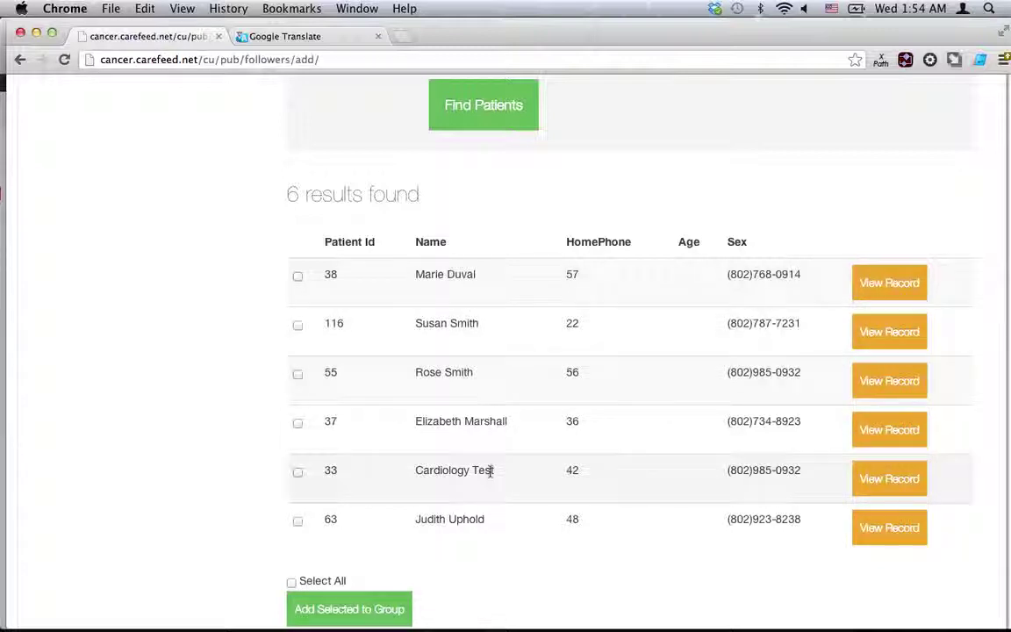
Add all six found patients to the Family history of breast cancer group instead of Everyone.
click(292, 583)
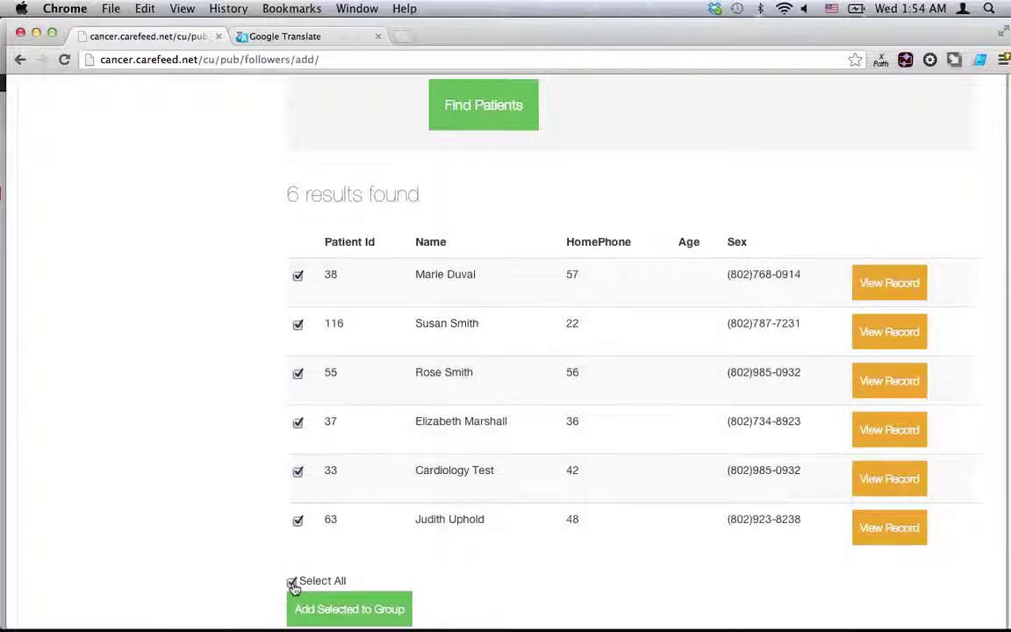
click(367, 609)
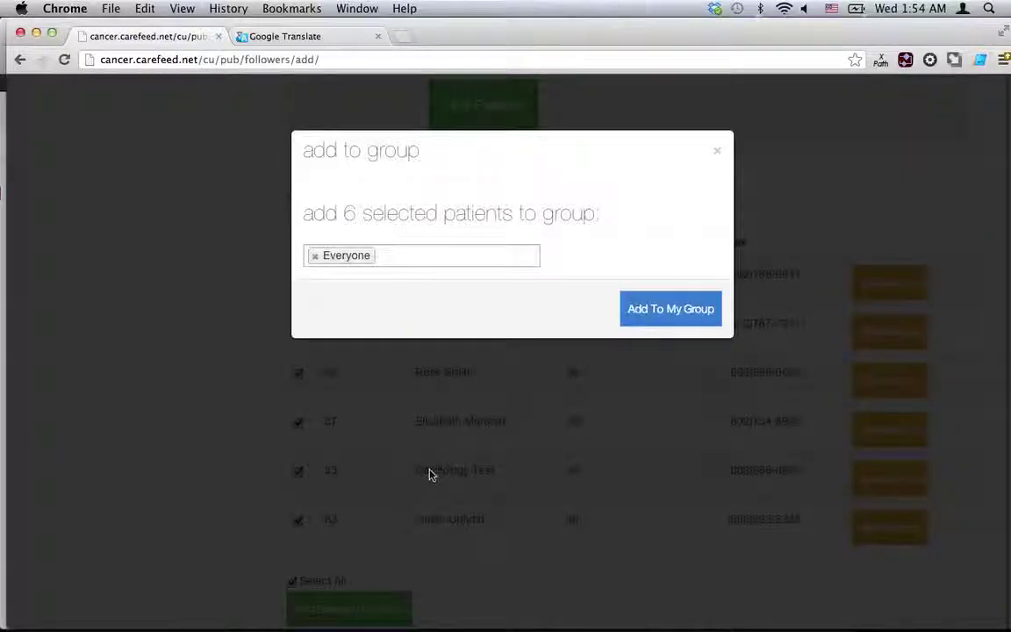
click(314, 255)
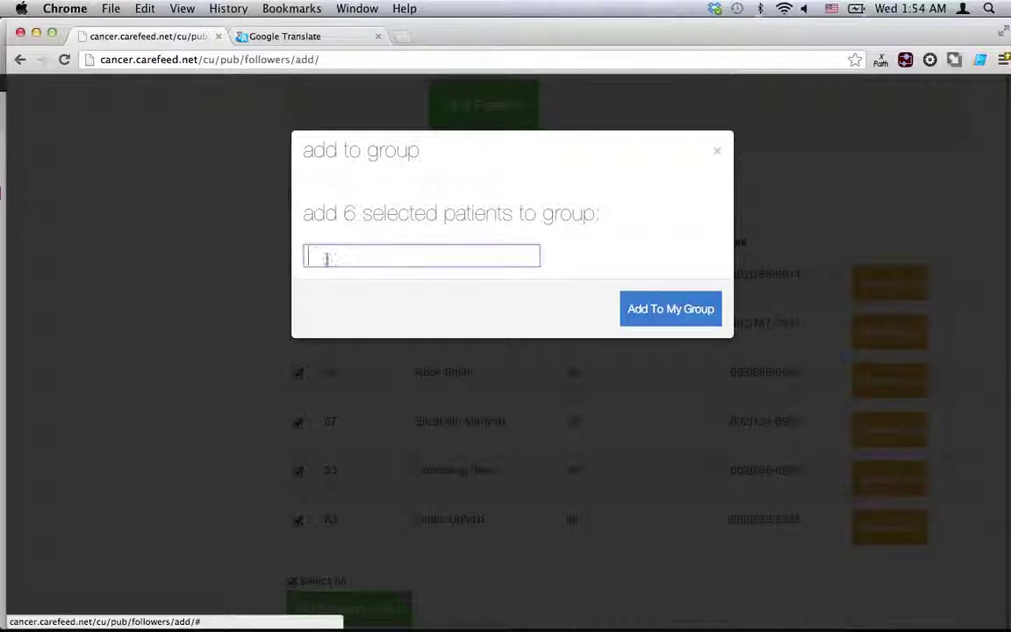
text(f)
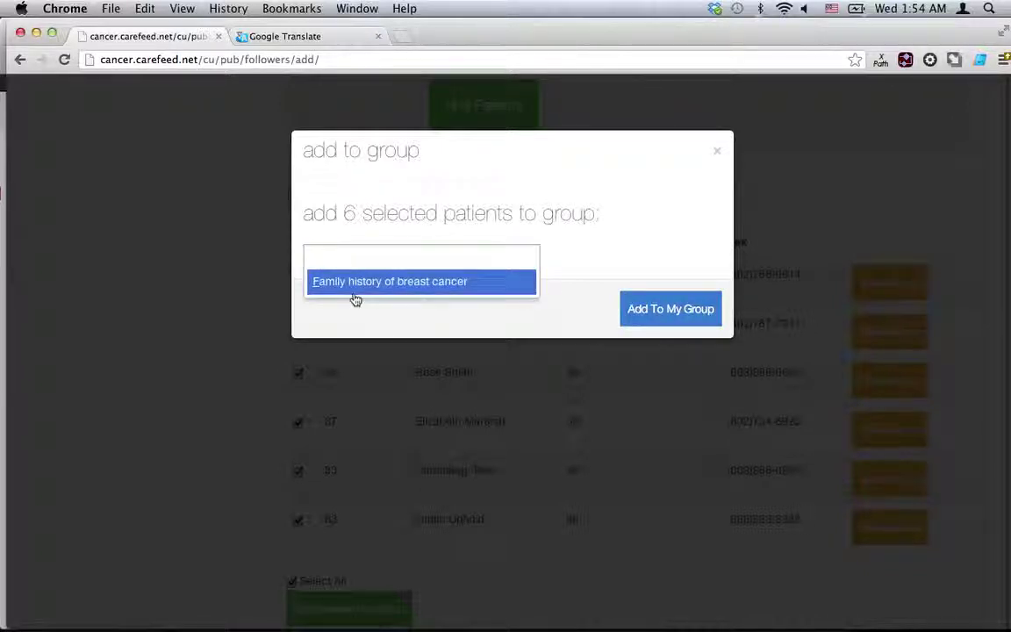
click(352, 294)
click(636, 313)
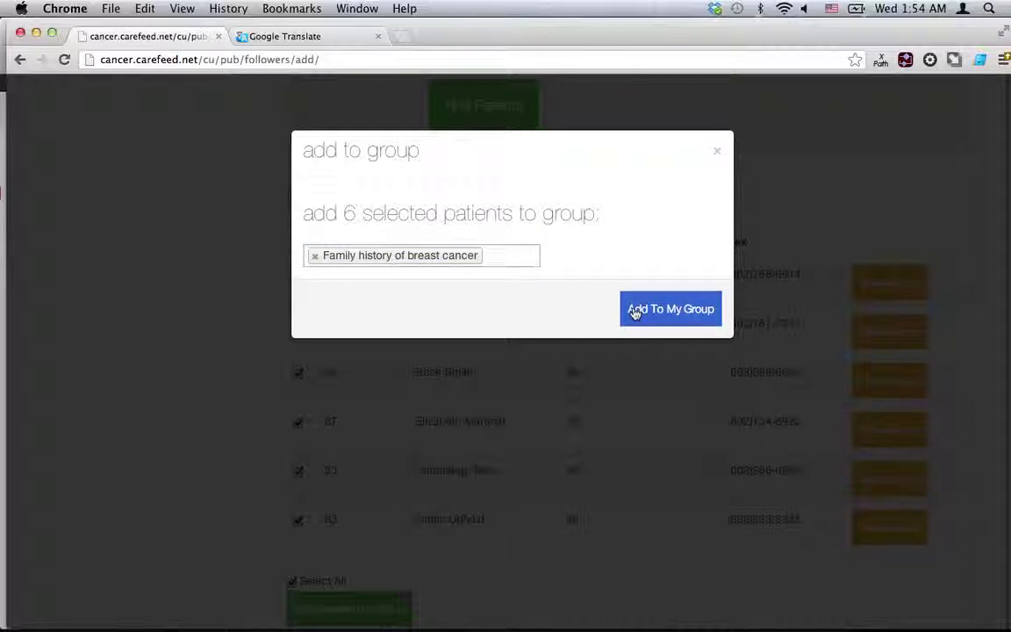
click(635, 314)
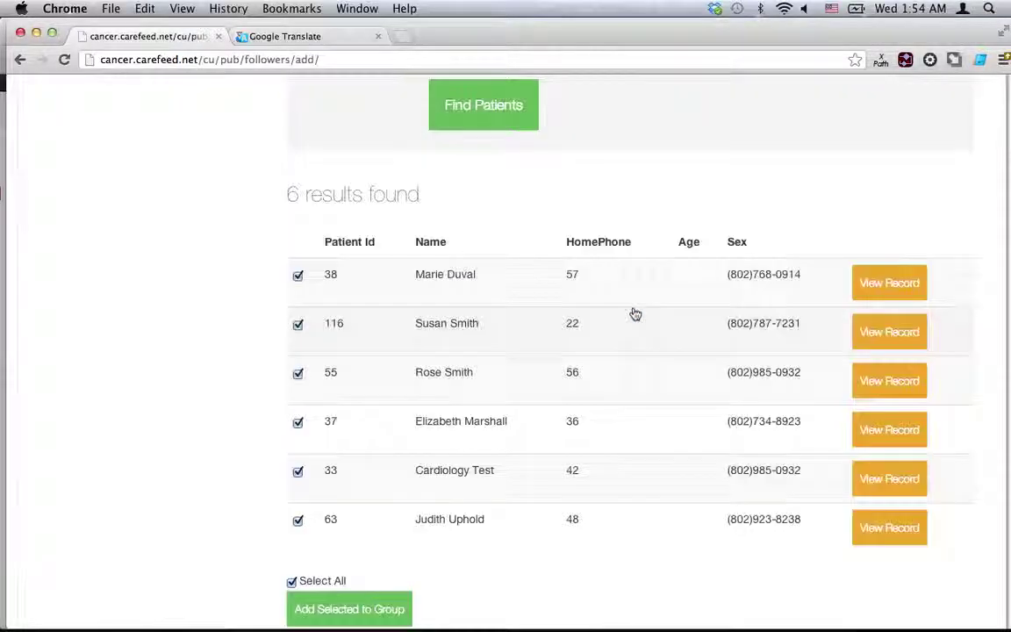
Return to the My Patients list.
scroll(636, 313, up, 2)
scroll(635, 313, down, 5)
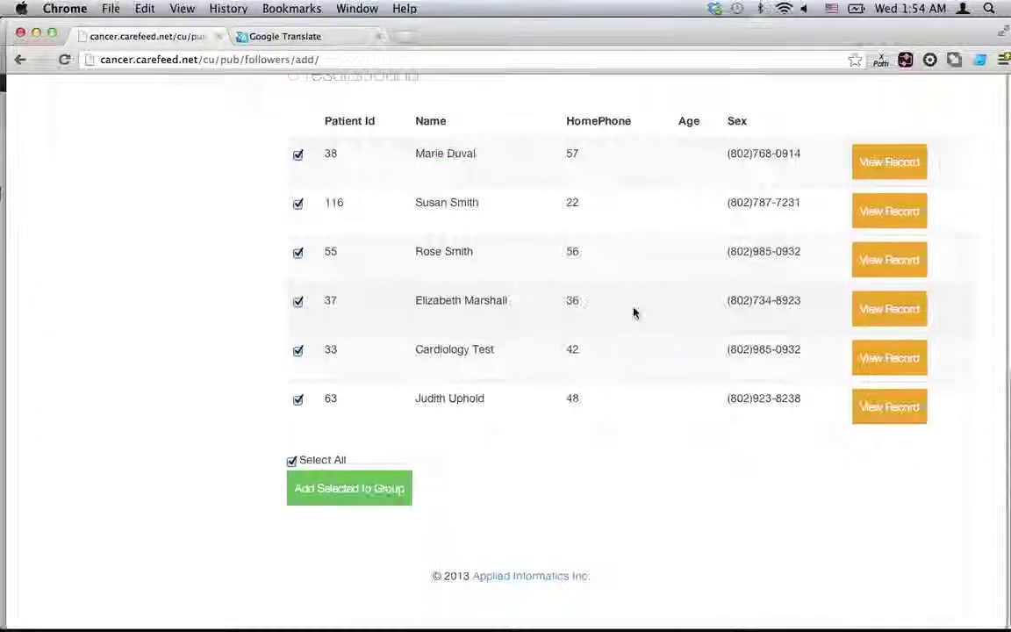
scroll(635, 313, up, 8)
scroll(635, 313, up, 3)
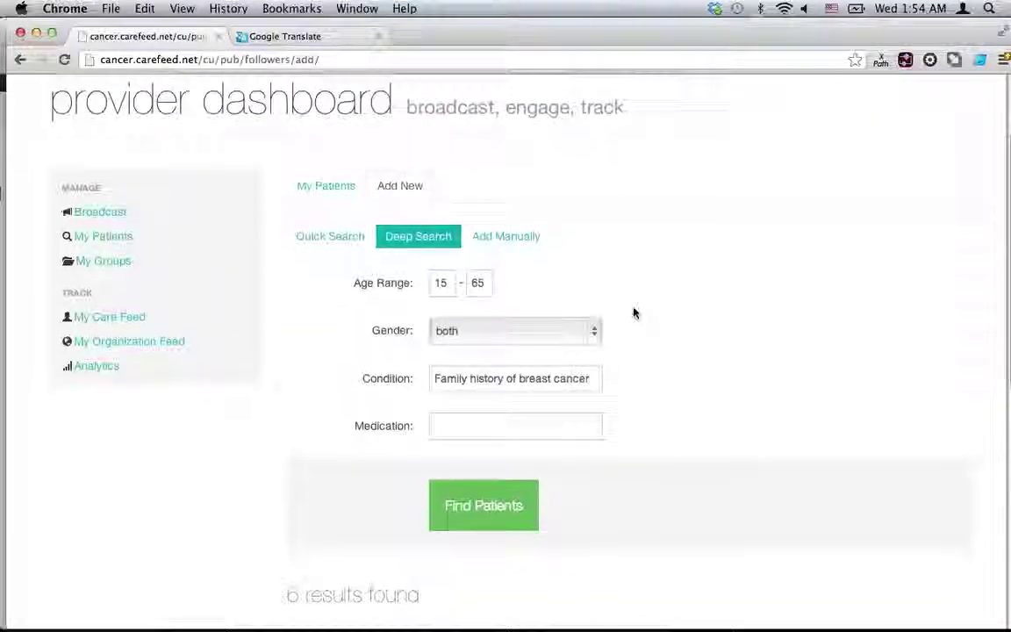
click(330, 201)
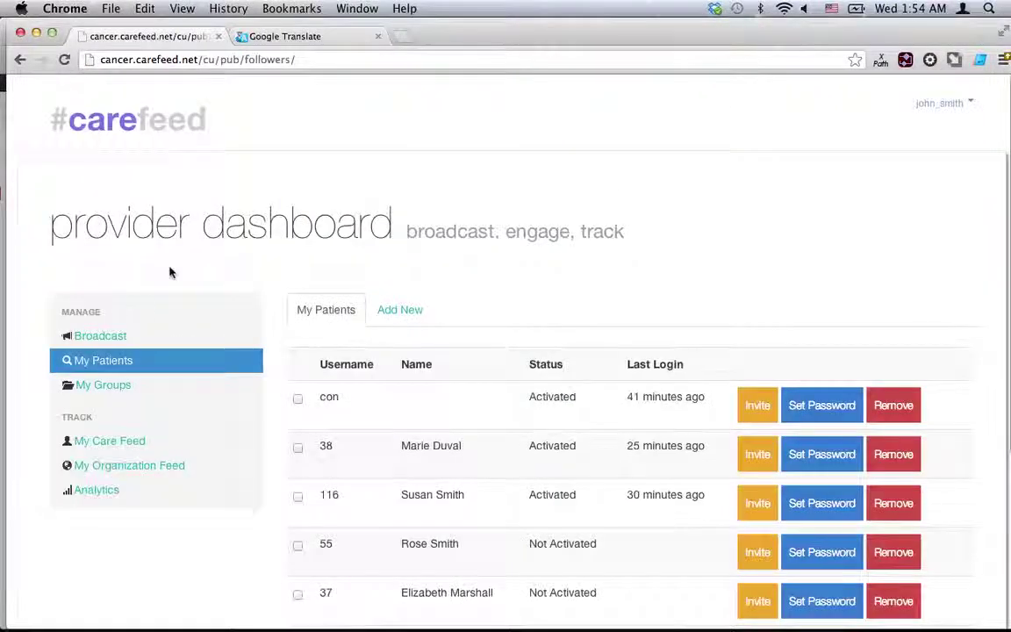
Open the Broadcast composer, then view the Spanish translation of the screening invitation.
click(115, 337)
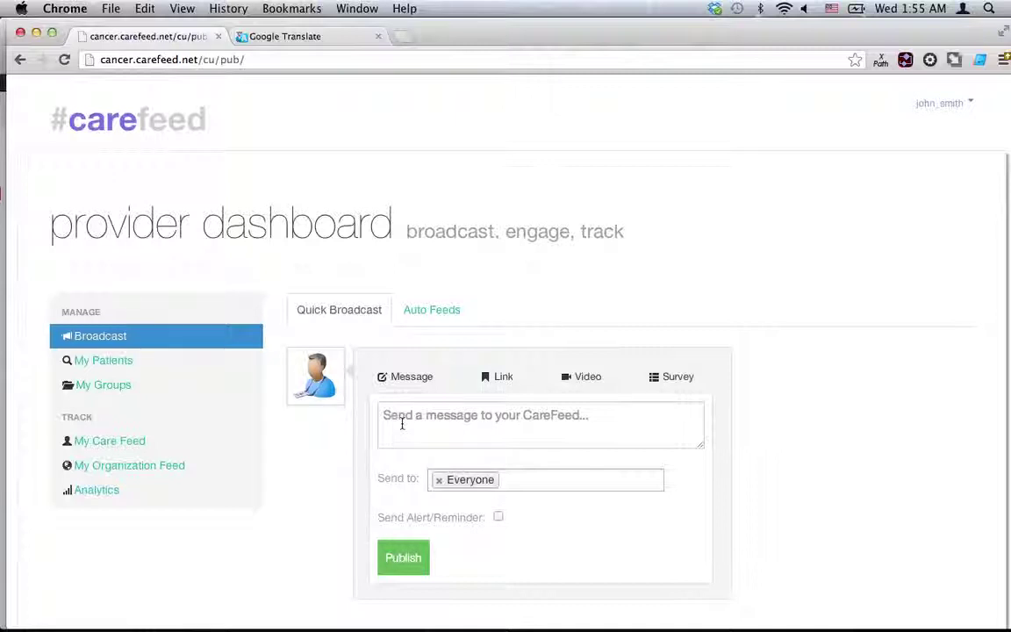
click(281, 42)
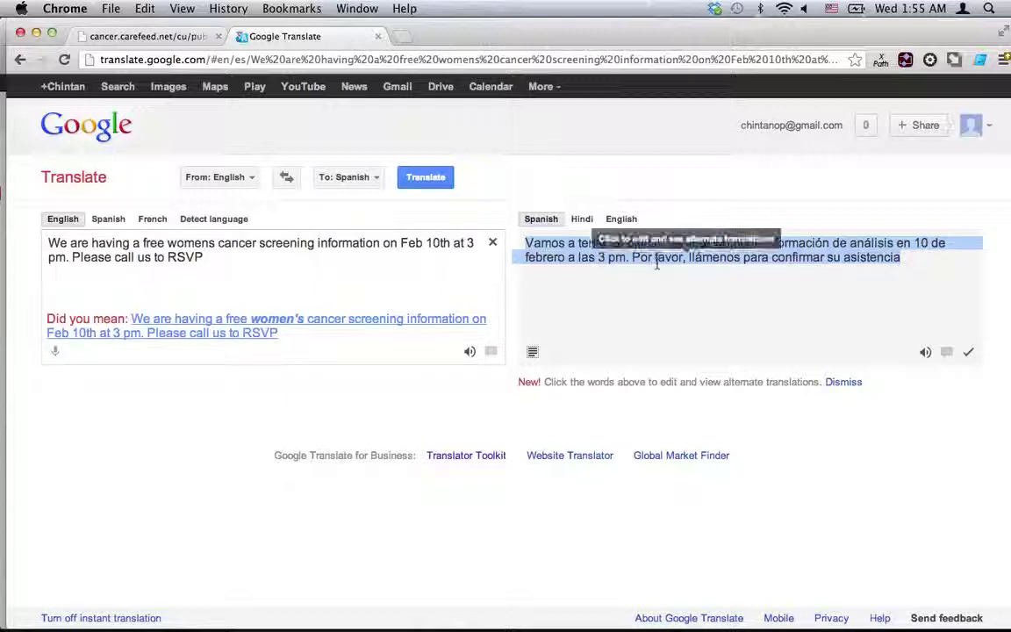
Copy the Spanish screening announcement from Google Translate and return to CareFeed.
key(super+c)
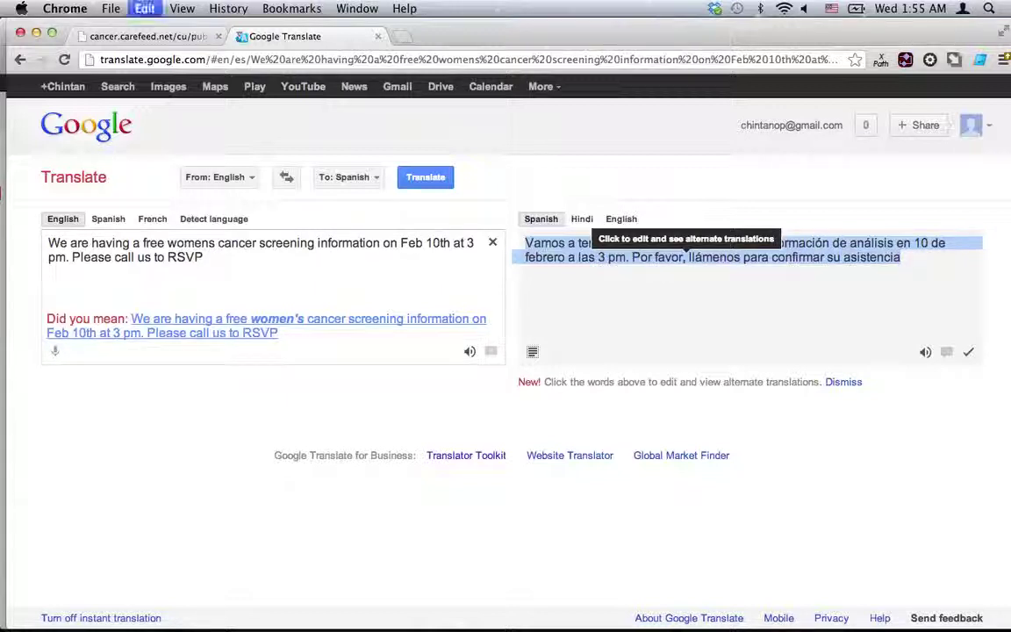
click(131, 37)
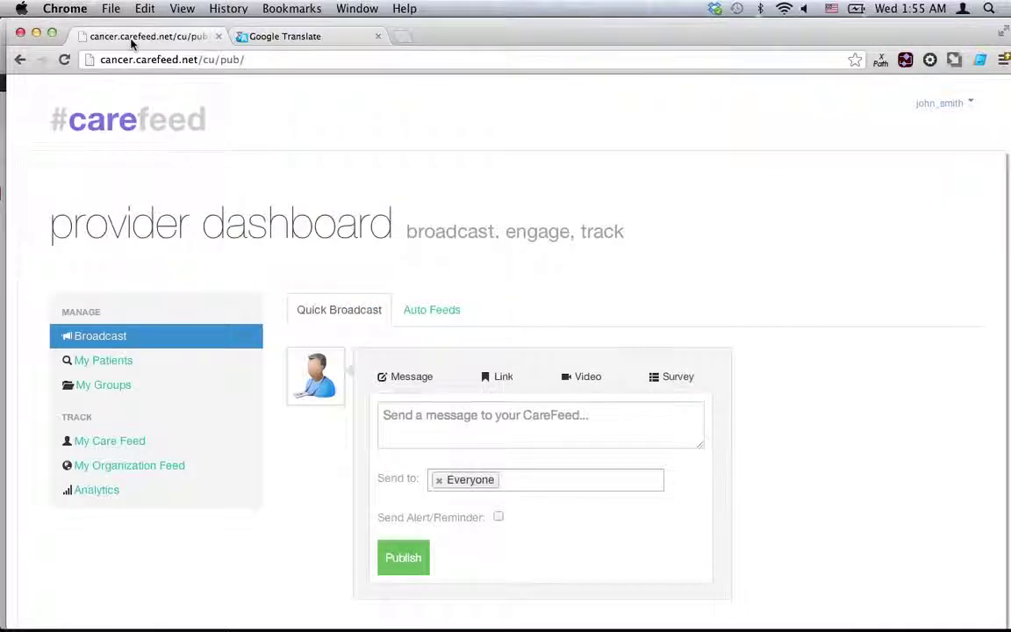
Paste the Spanish announcement and publish it to the Family history of breast cancer group.
click(457, 422)
key(super+v)
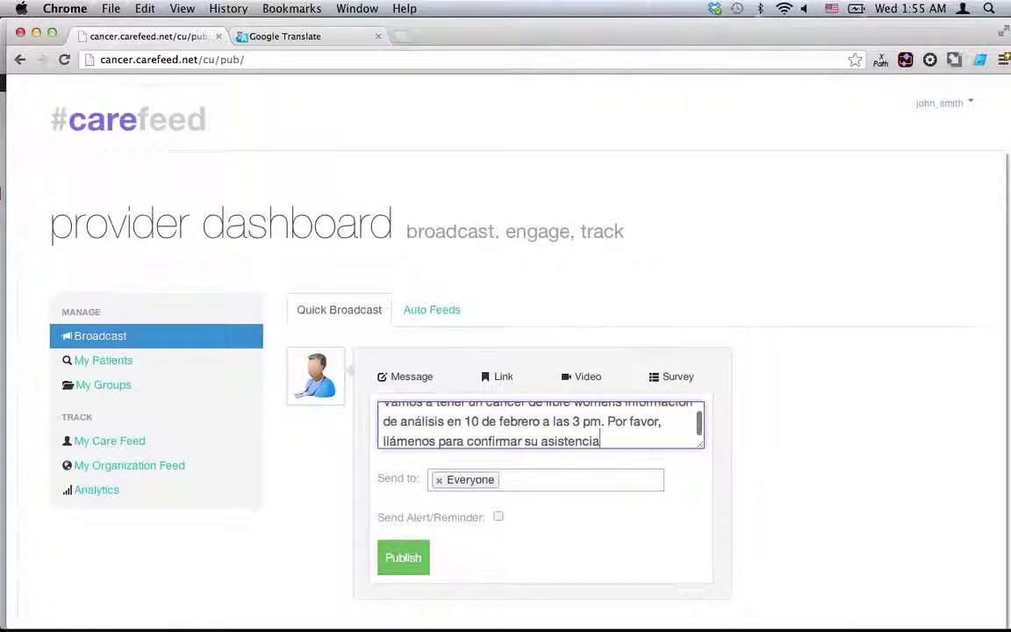
click(439, 480)
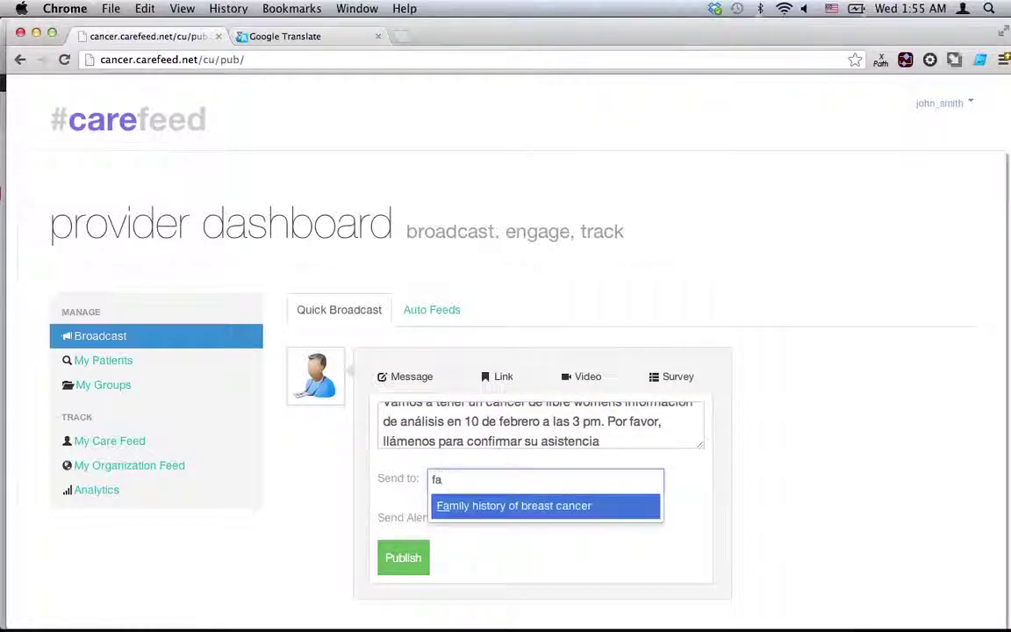
key(Return)
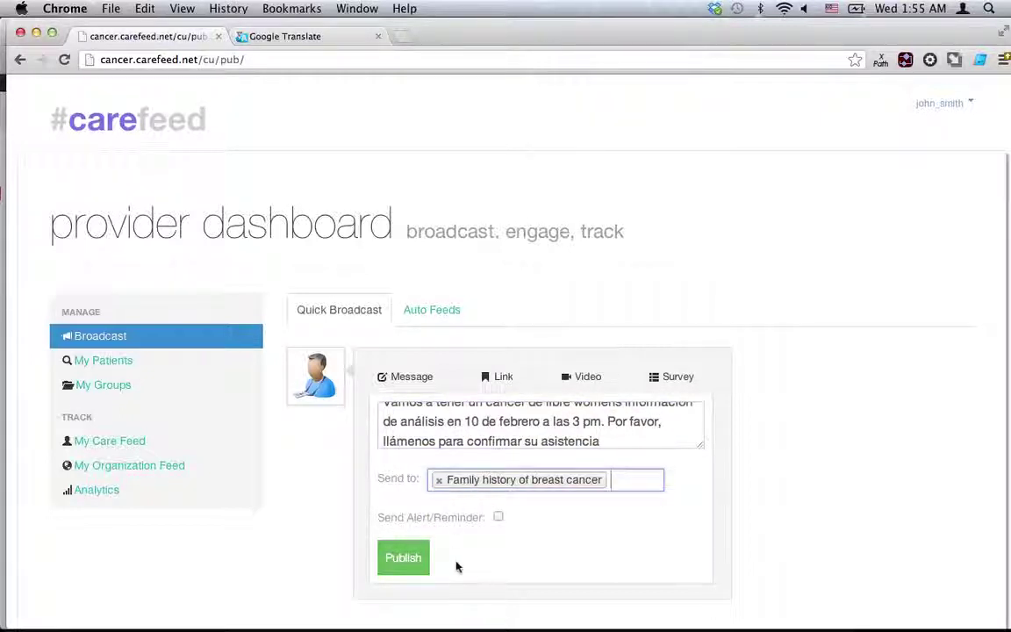
click(412, 565)
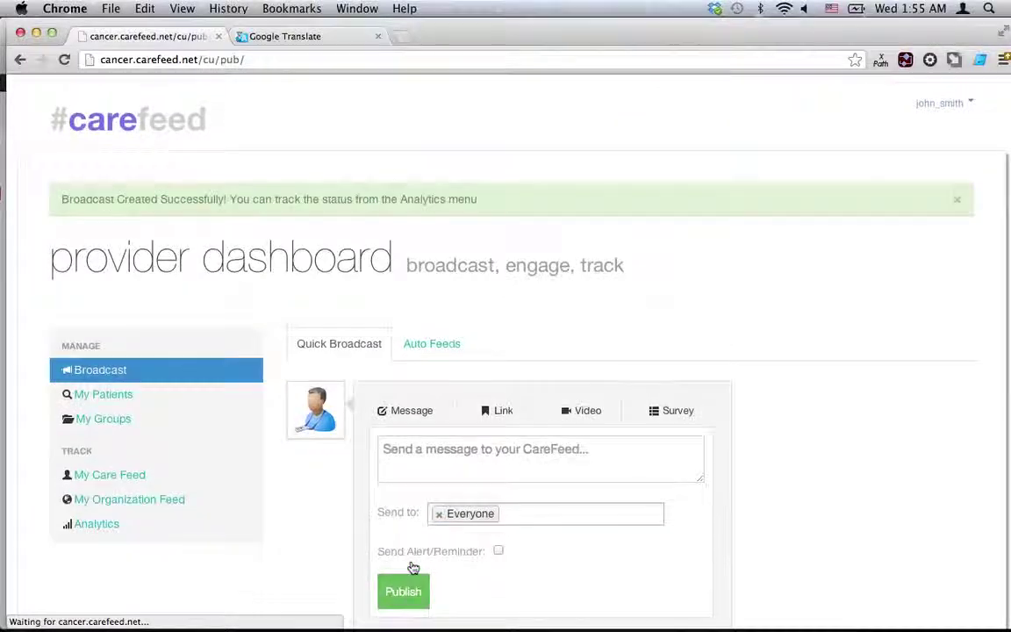
click(500, 410)
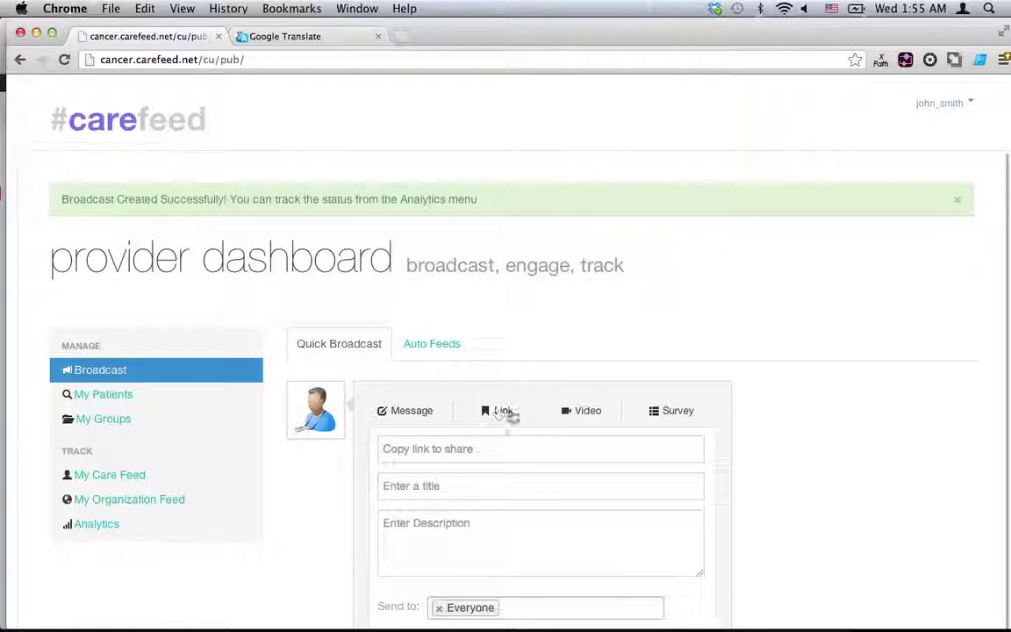
click(570, 412)
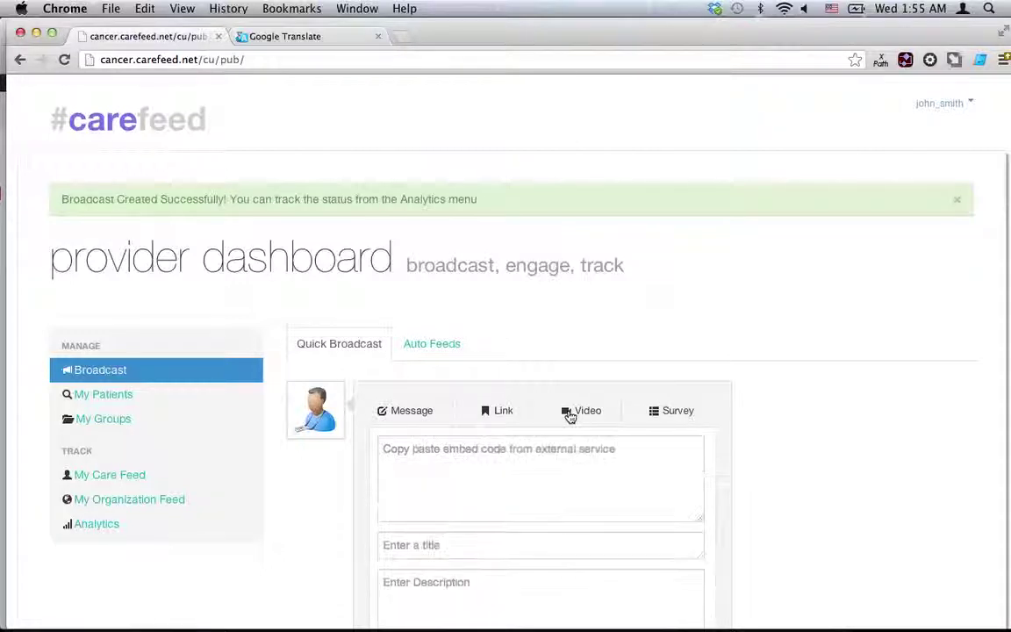
Write the survey 'Do you know how to conduct a self breast examination?' with answers No, Yes, Not Sure.
click(663, 418)
scroll(702, 388, down, 2)
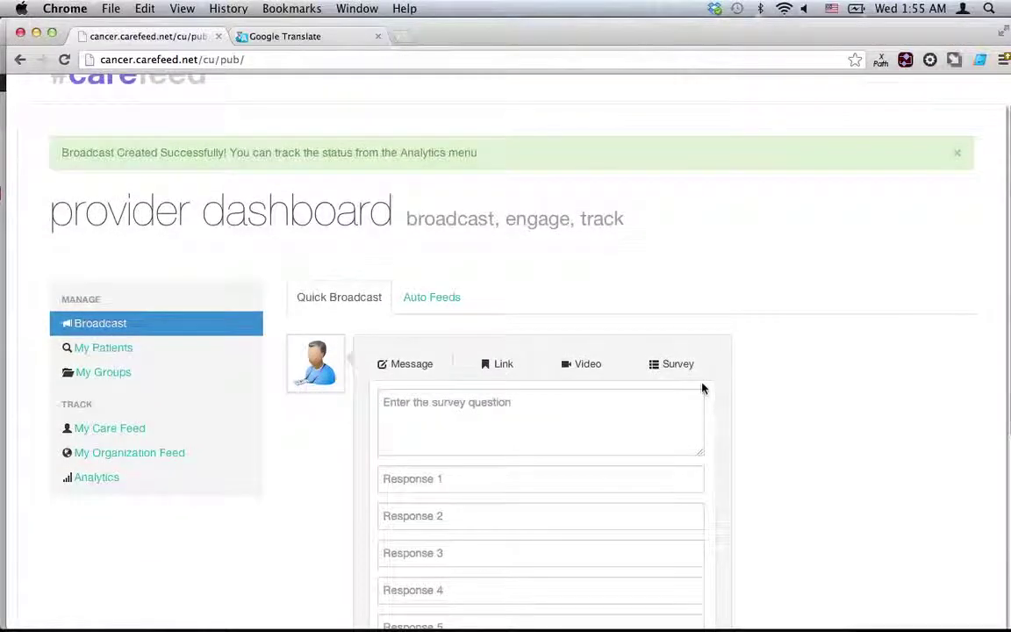
scroll(702, 388, down, 2)
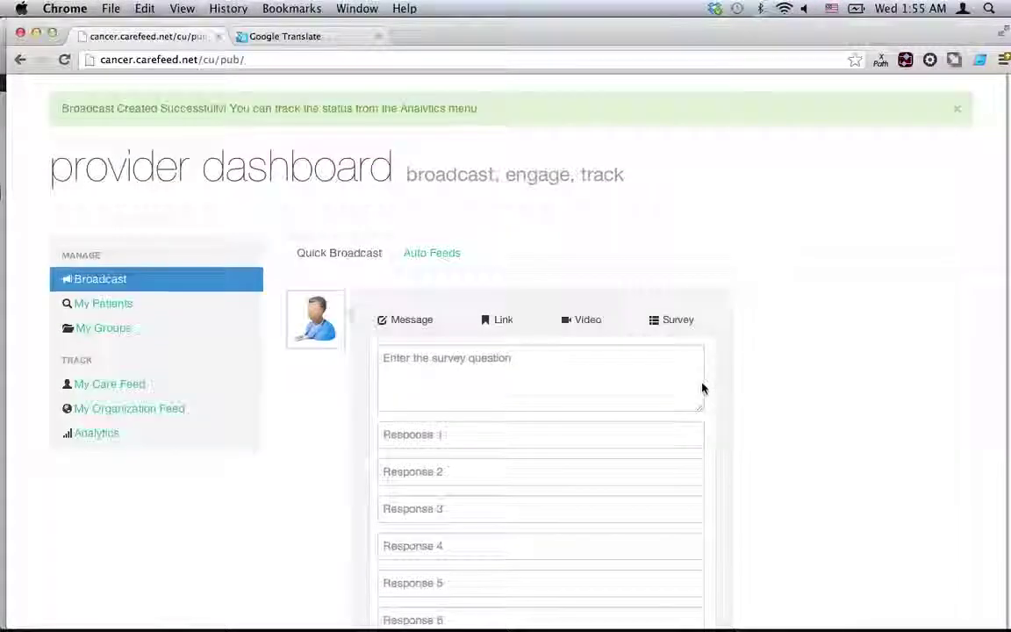
scroll(690, 355, down, 1)
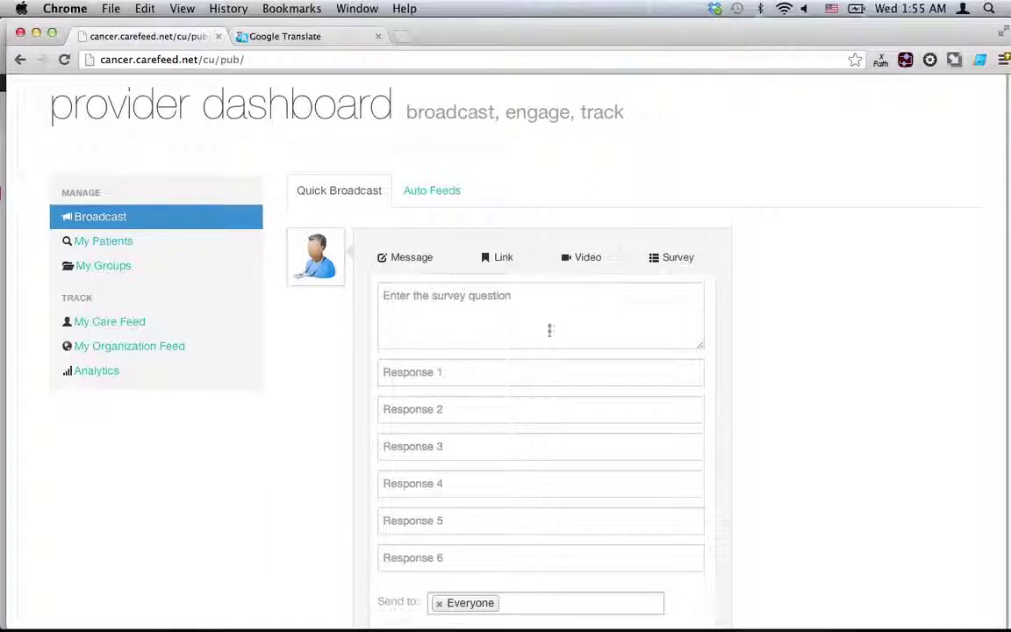
click(518, 323)
text(Do you)
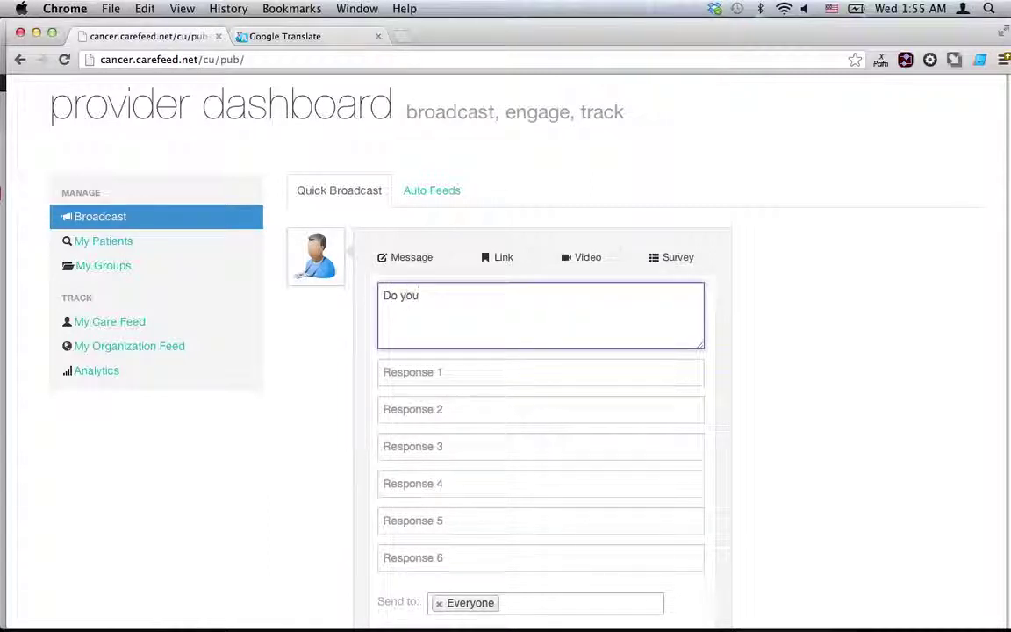
text( know how to conduct a s)
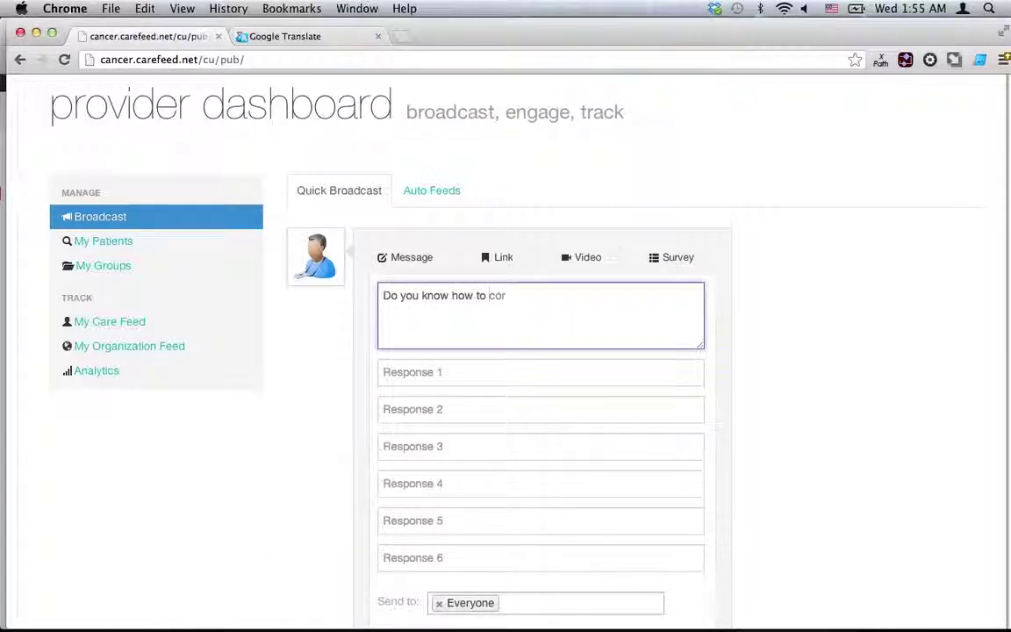
text(elf)
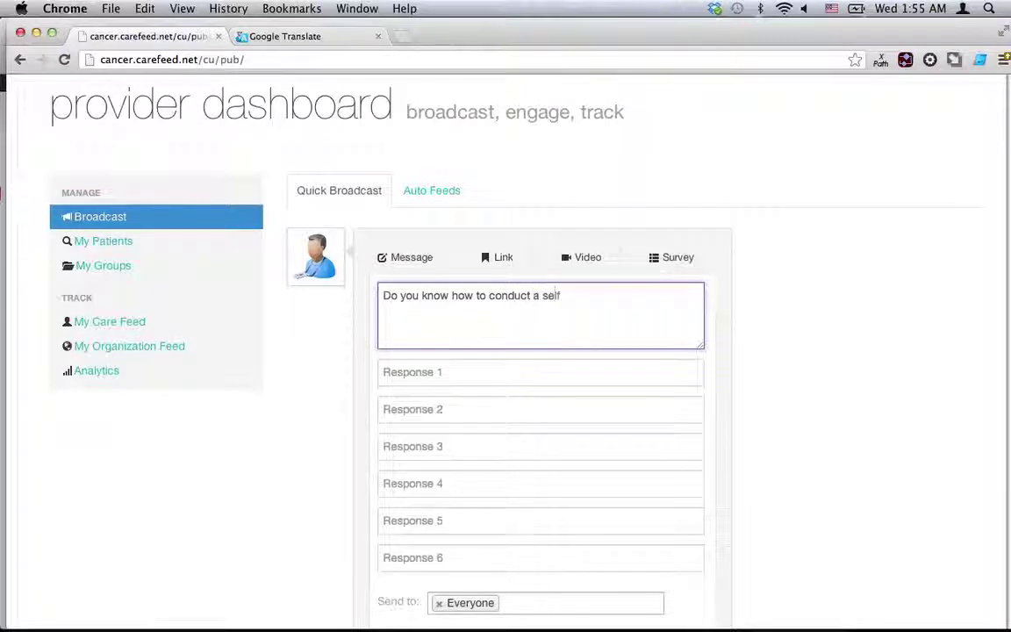
text( breast examination?)
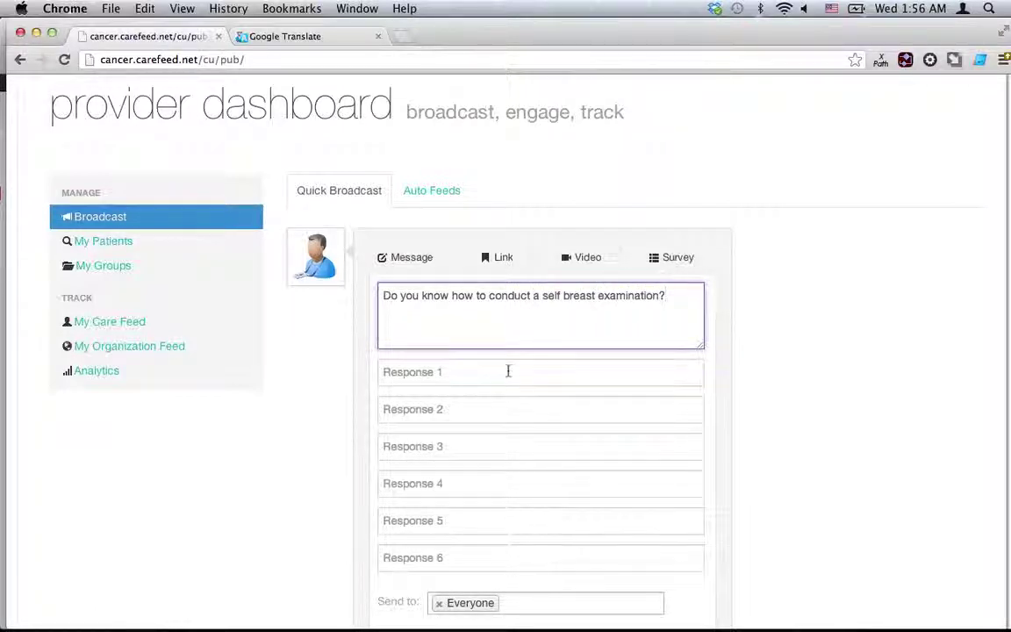
click(479, 375)
text(No)
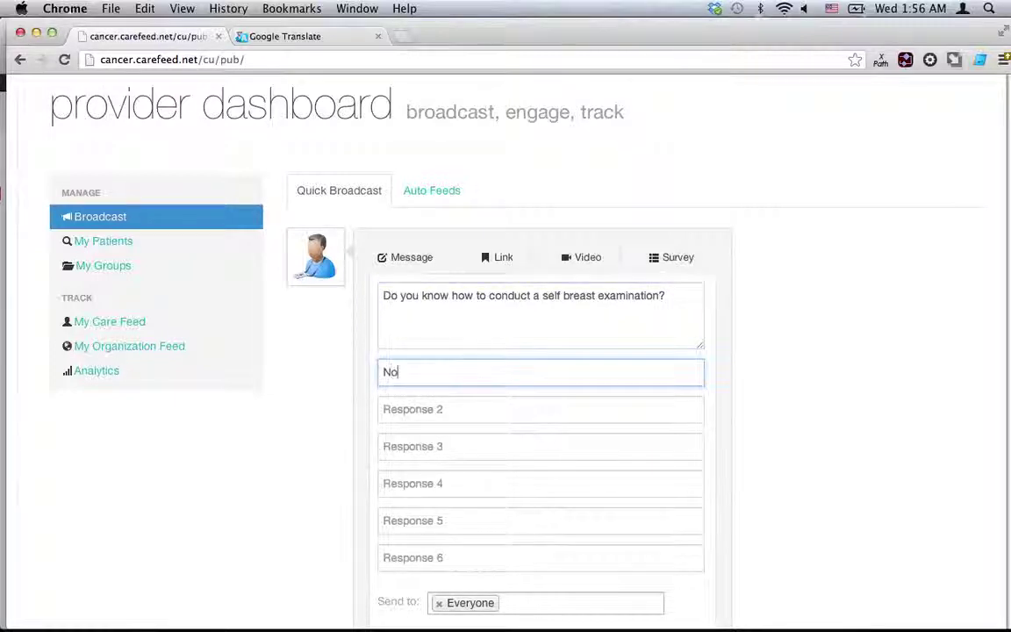
key(Tab)
text(Yes)
key(Tab)
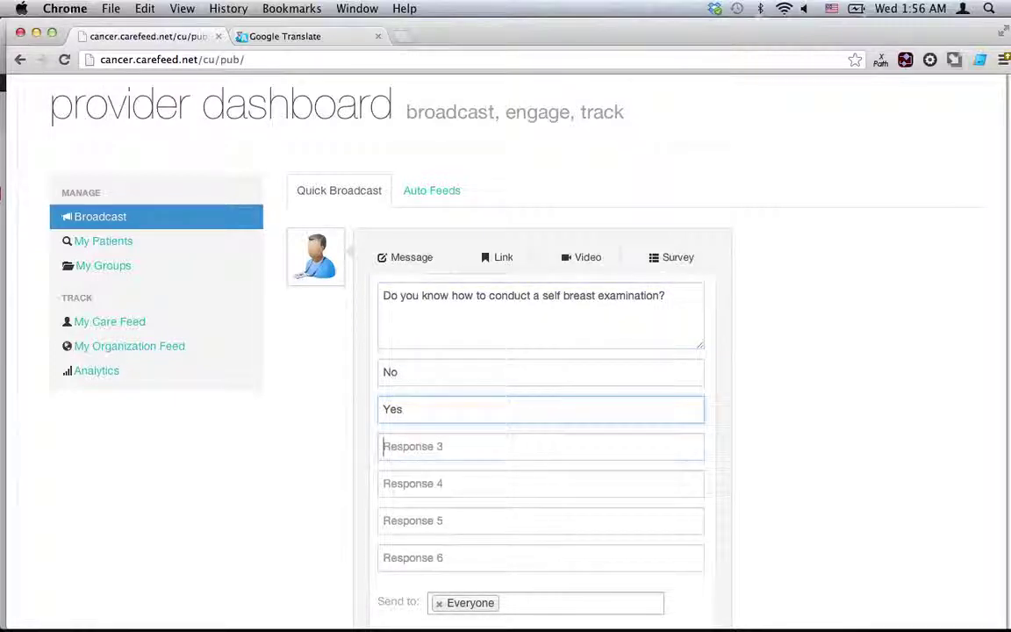
text(Not Sure)
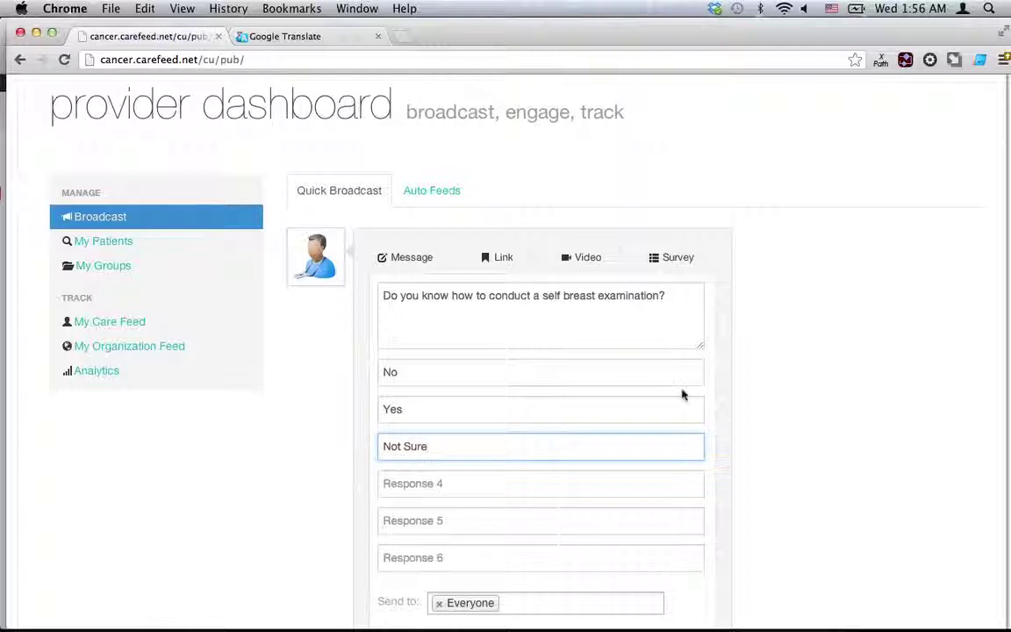
Address the survey to Women gt 35 and Everyone.
scroll(682, 391, down, 5)
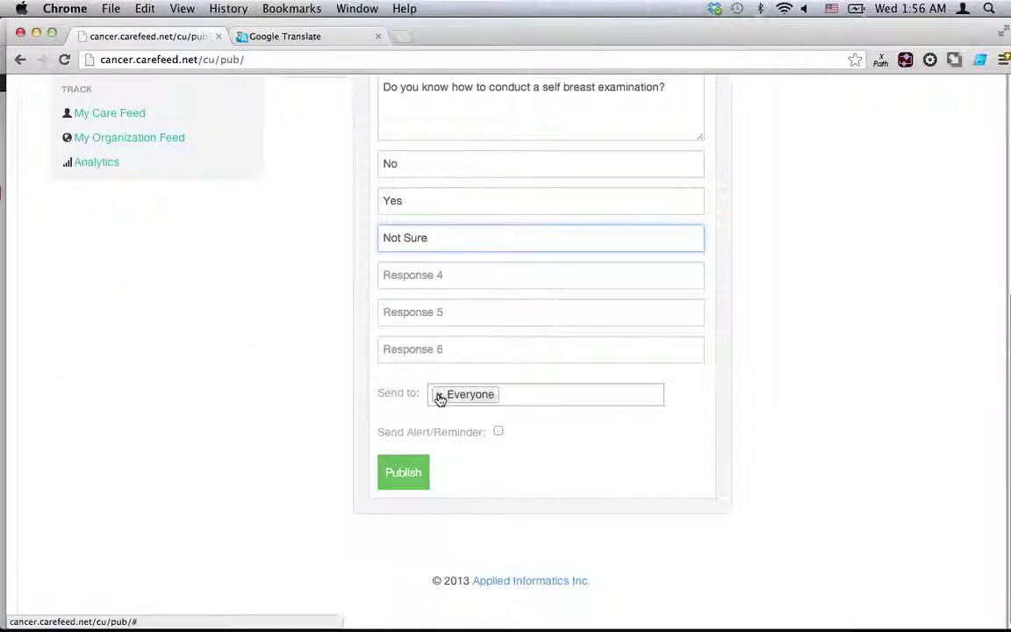
click(440, 396)
text(e)
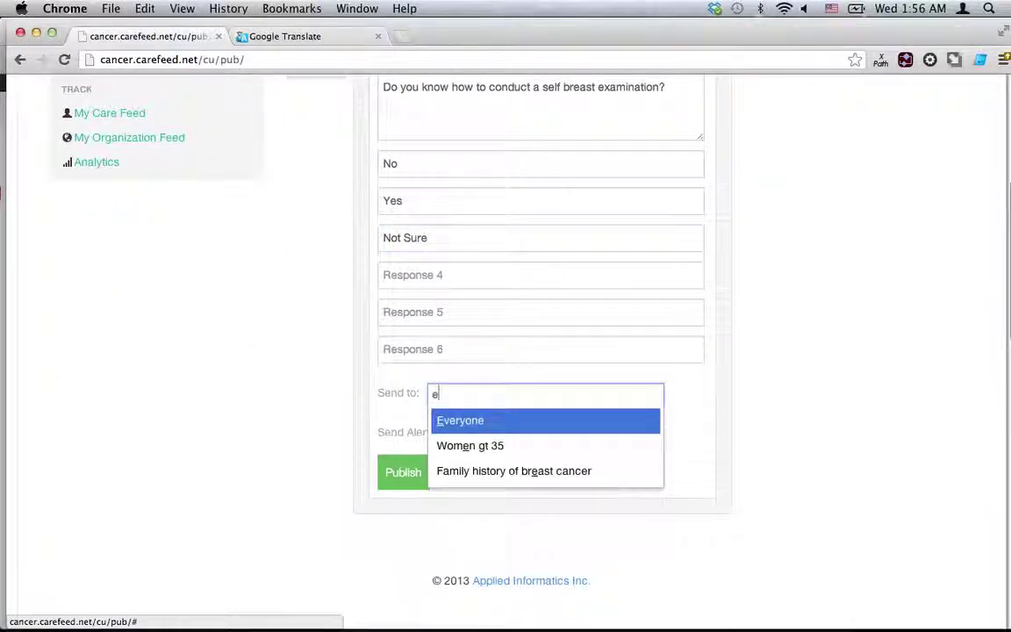
key(Down)
key(Return)
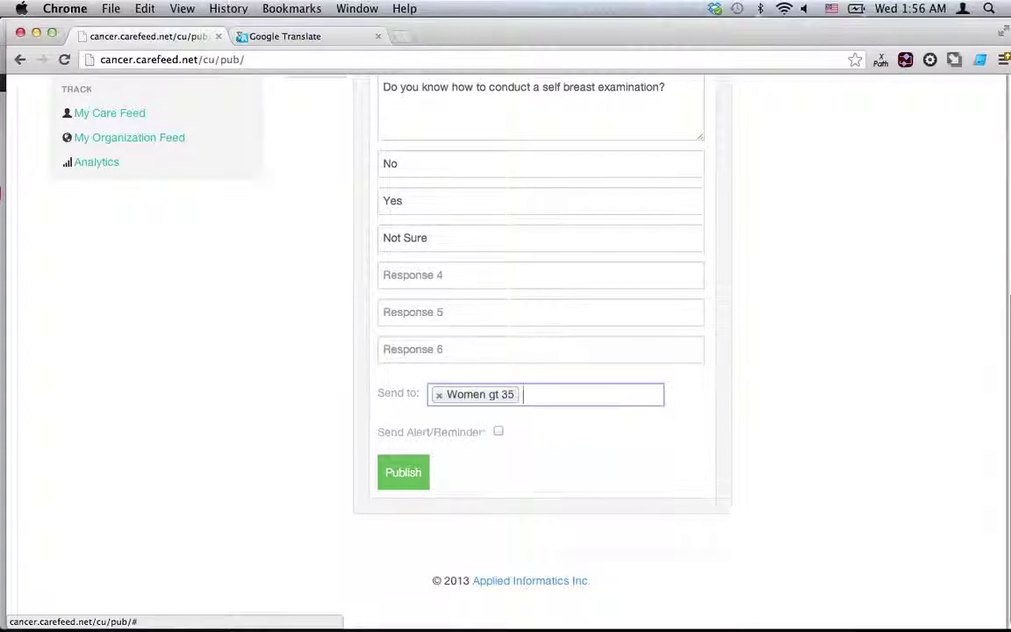
text(e)
key(Return)
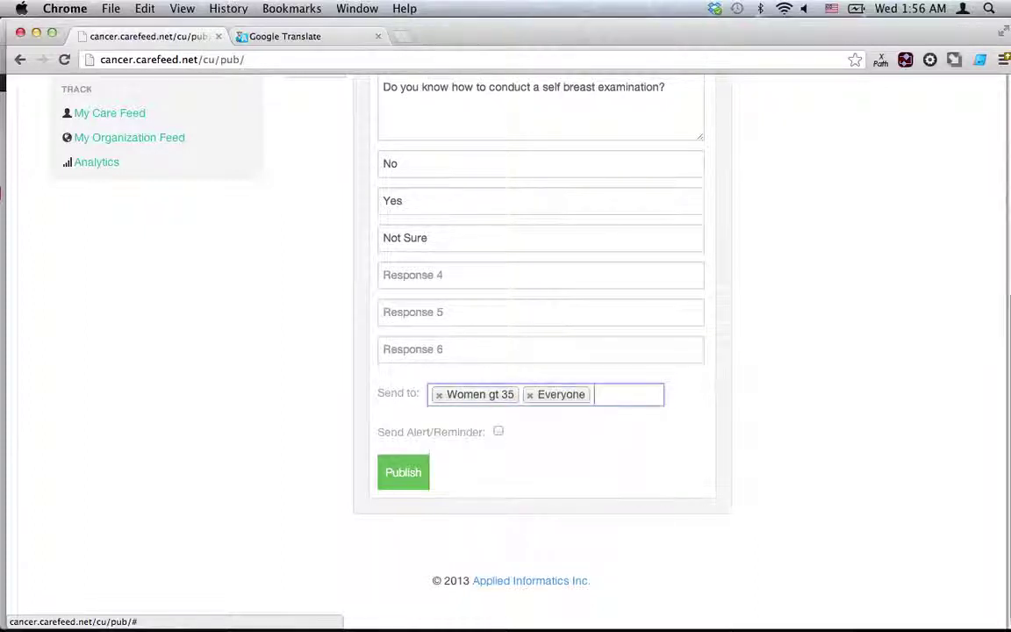
Publish the survey with alerts off, after trying email/text delivery every Saturday.
click(499, 434)
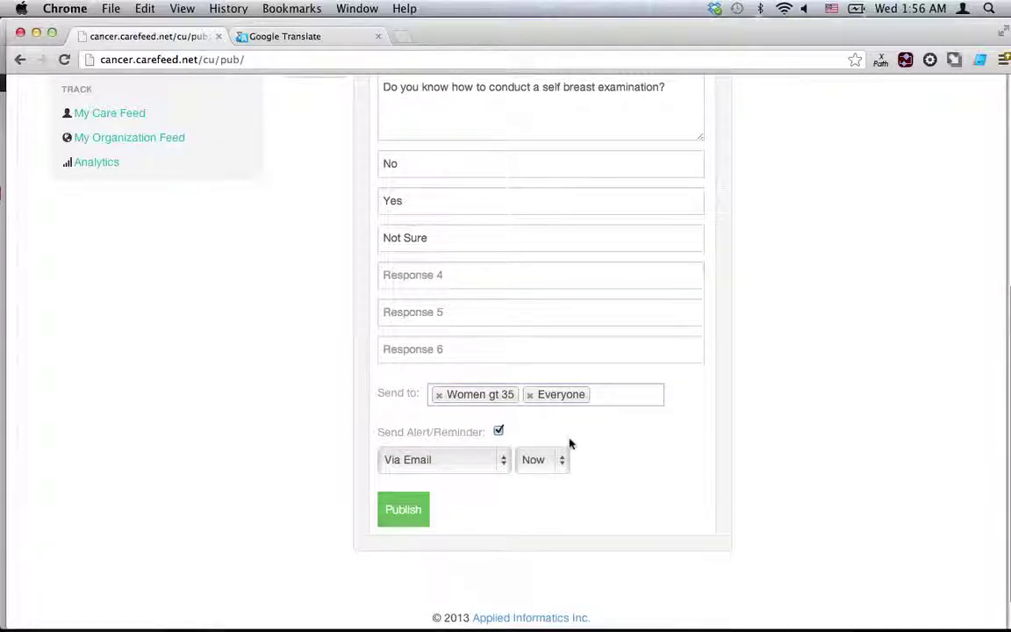
scroll(570, 443, down, 1)
click(474, 439)
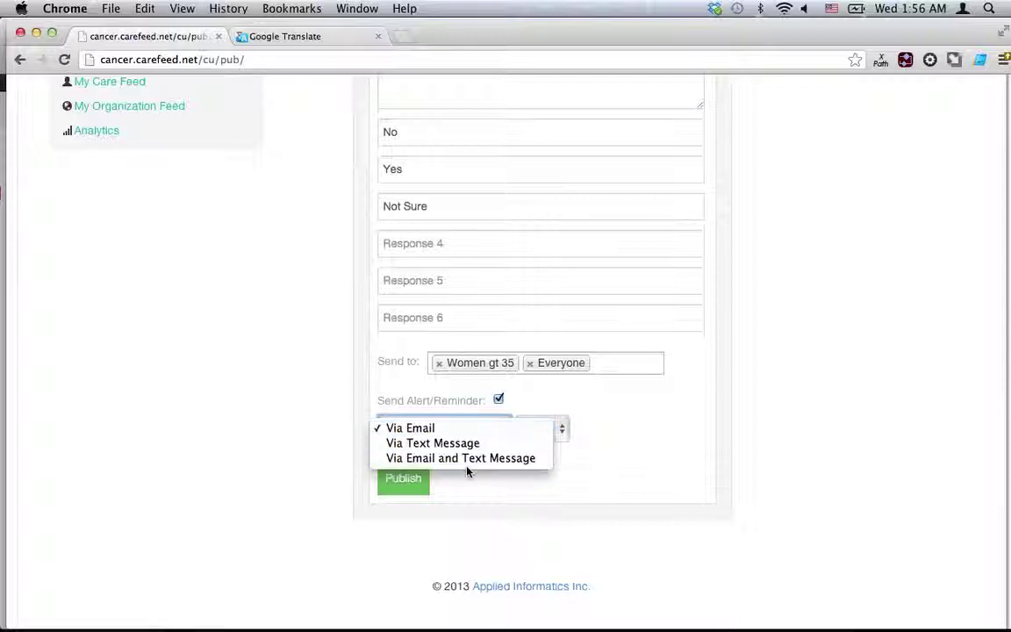
click(465, 458)
click(548, 439)
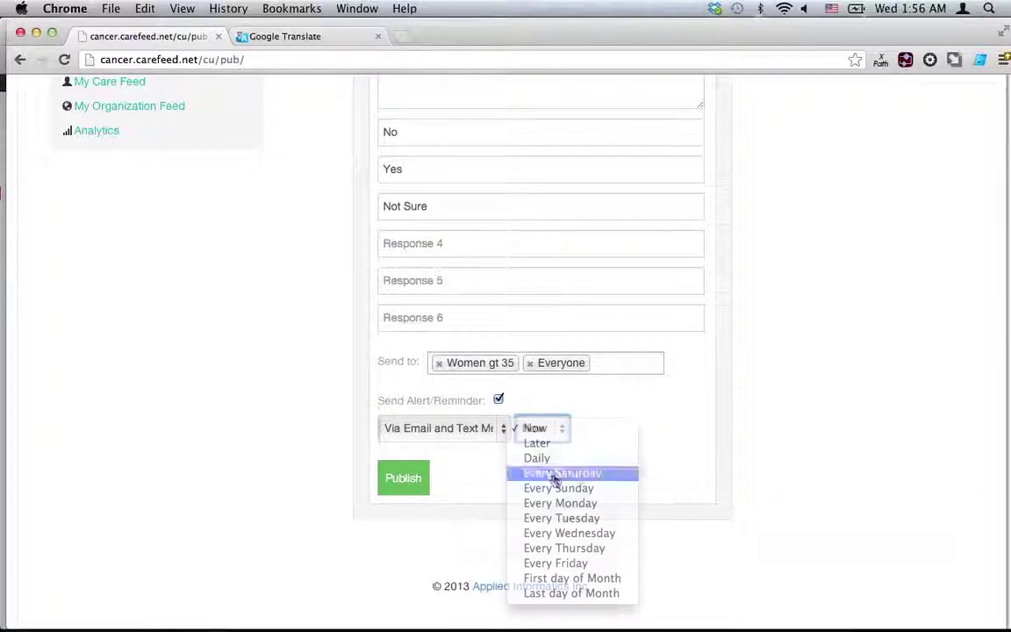
click(555, 474)
scroll(600, 465, down, 2)
click(513, 409)
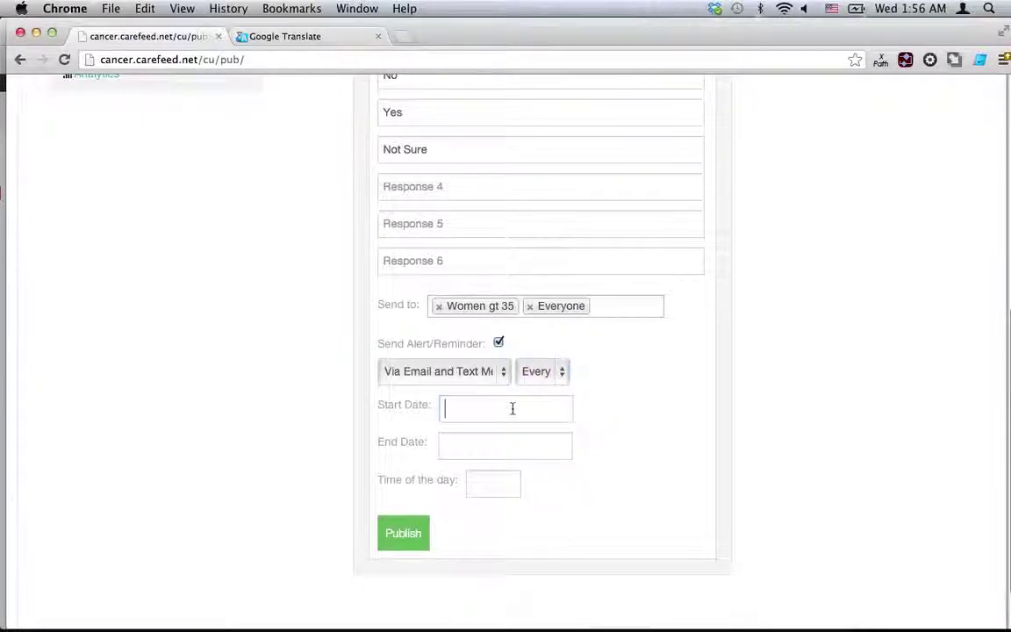
click(623, 404)
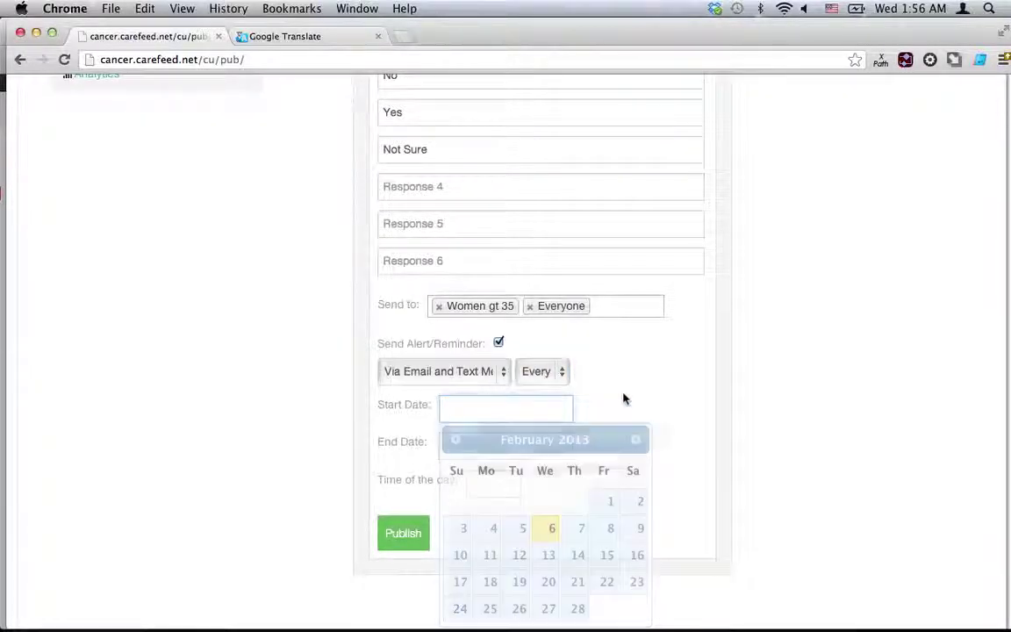
click(498, 342)
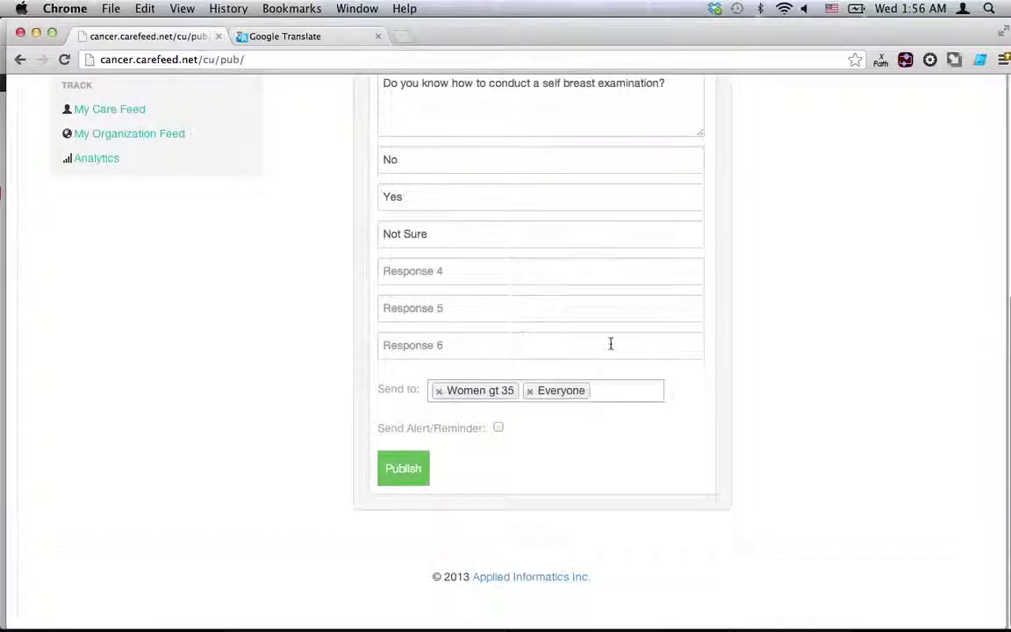
click(414, 476)
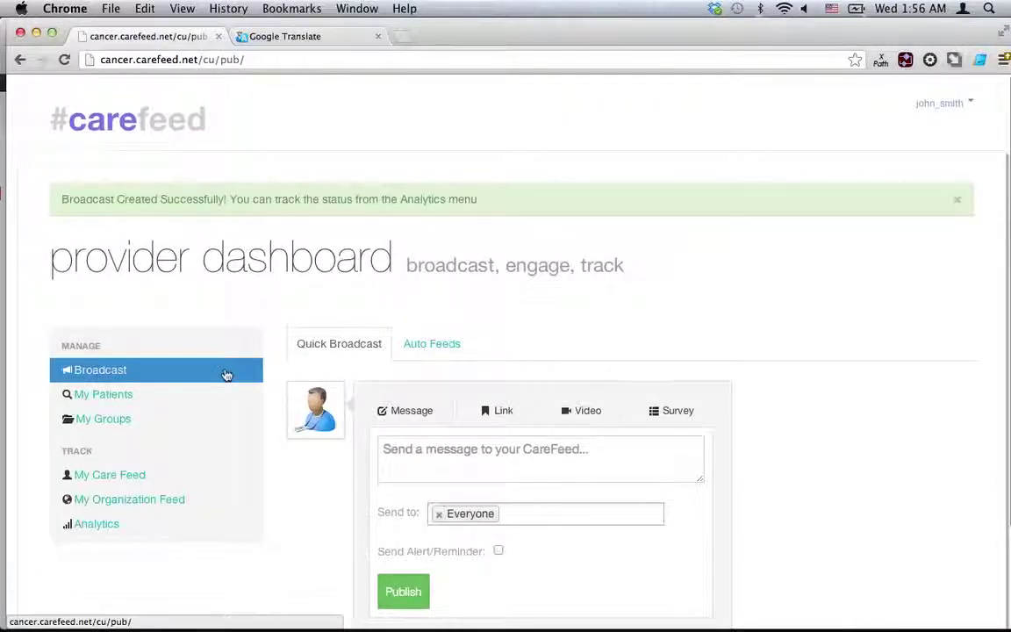
Publish the cutaneous mastocytosis in children article from the Auto Feeds list.
click(422, 345)
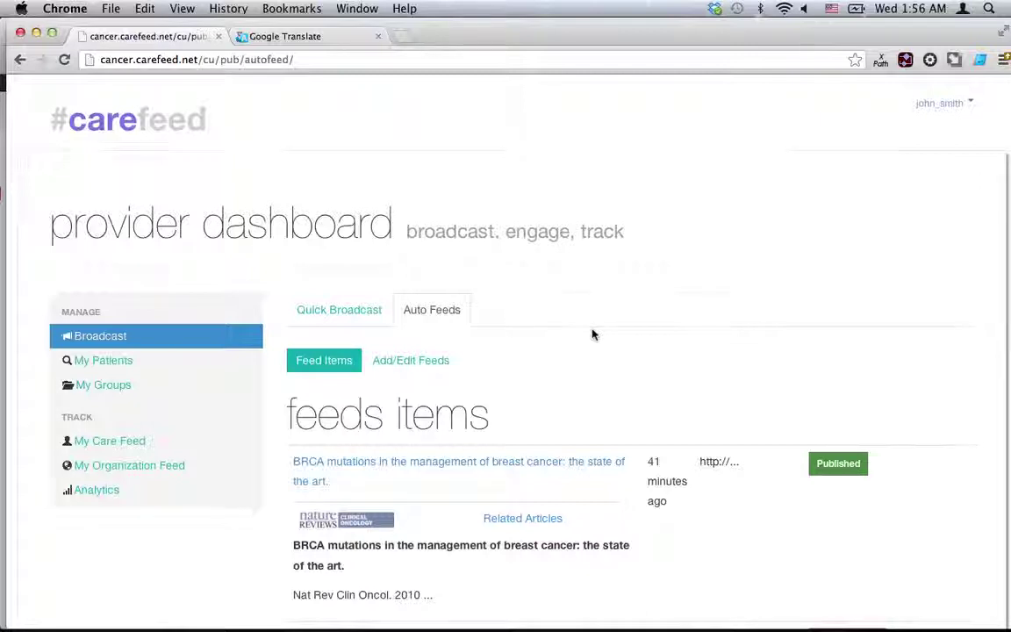
scroll(593, 334, down, 2)
scroll(593, 335, down, 1)
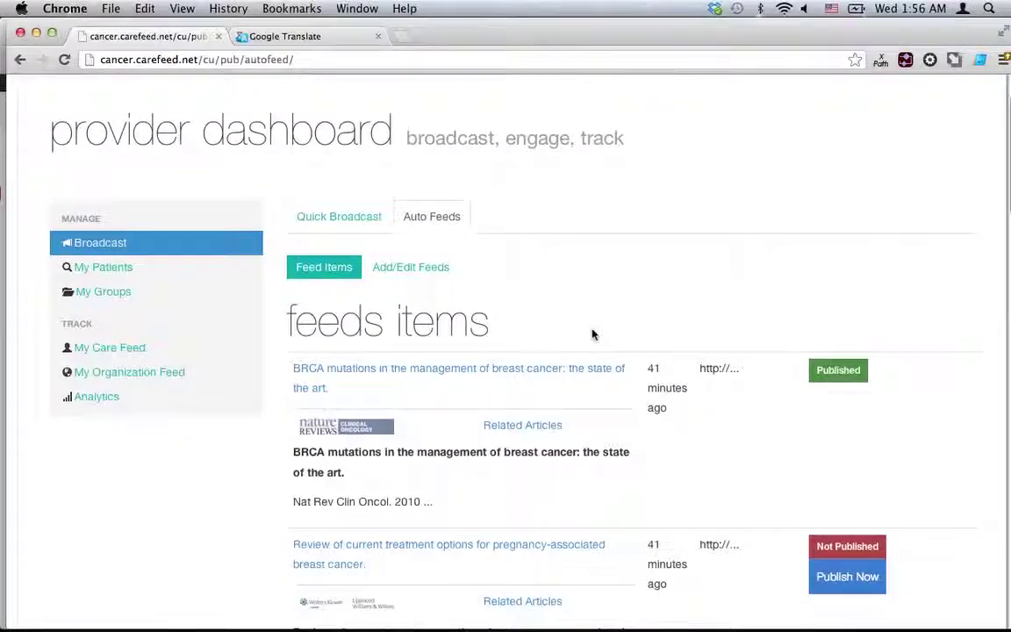
scroll(403, 370, down, 4)
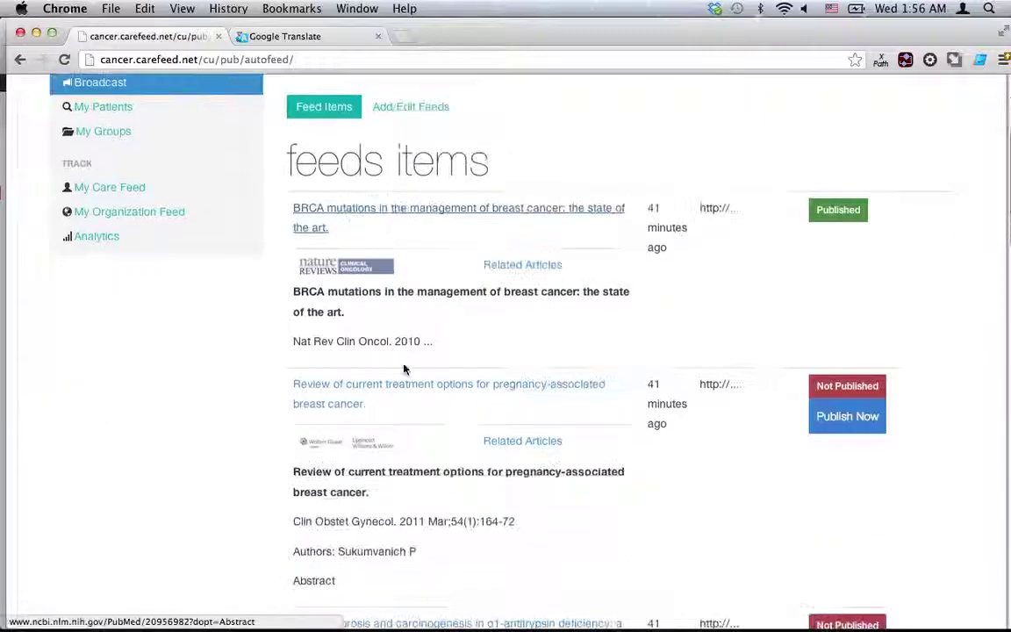
scroll(403, 366, down, 2)
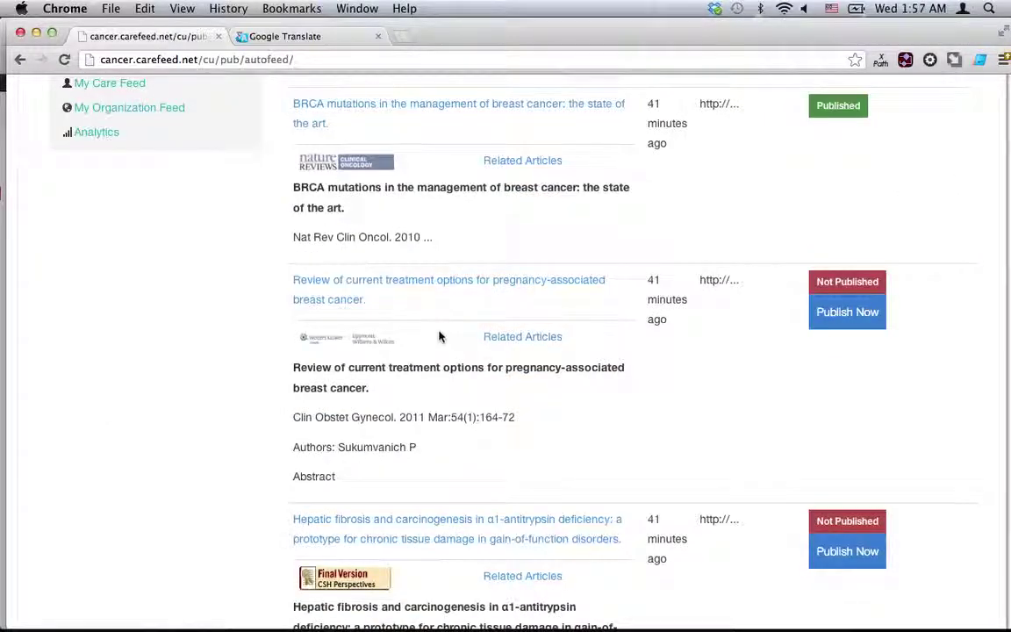
scroll(486, 418, down, 3)
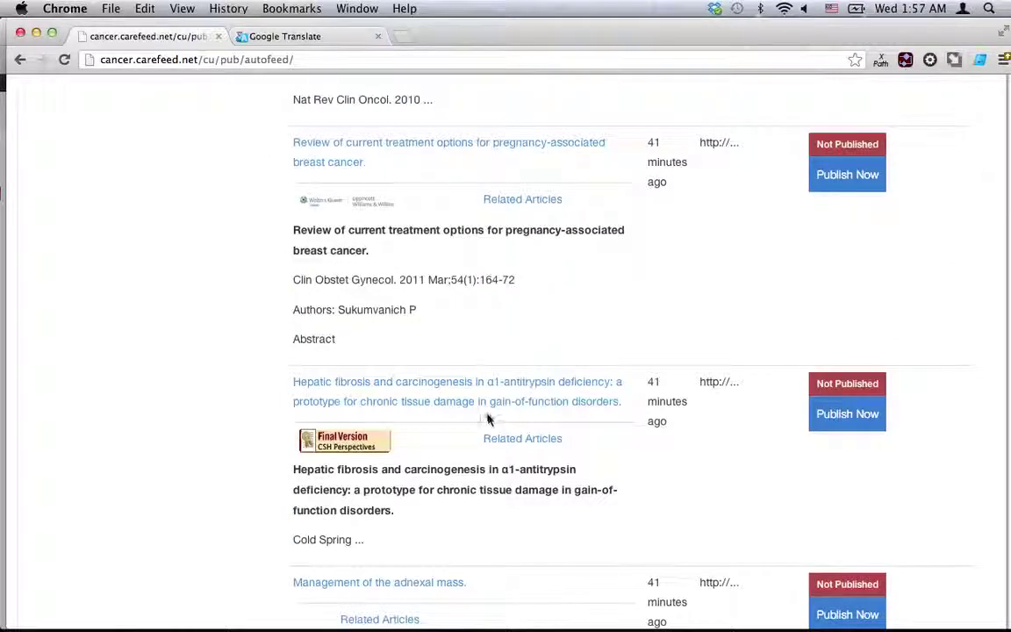
scroll(707, 434, down, 5)
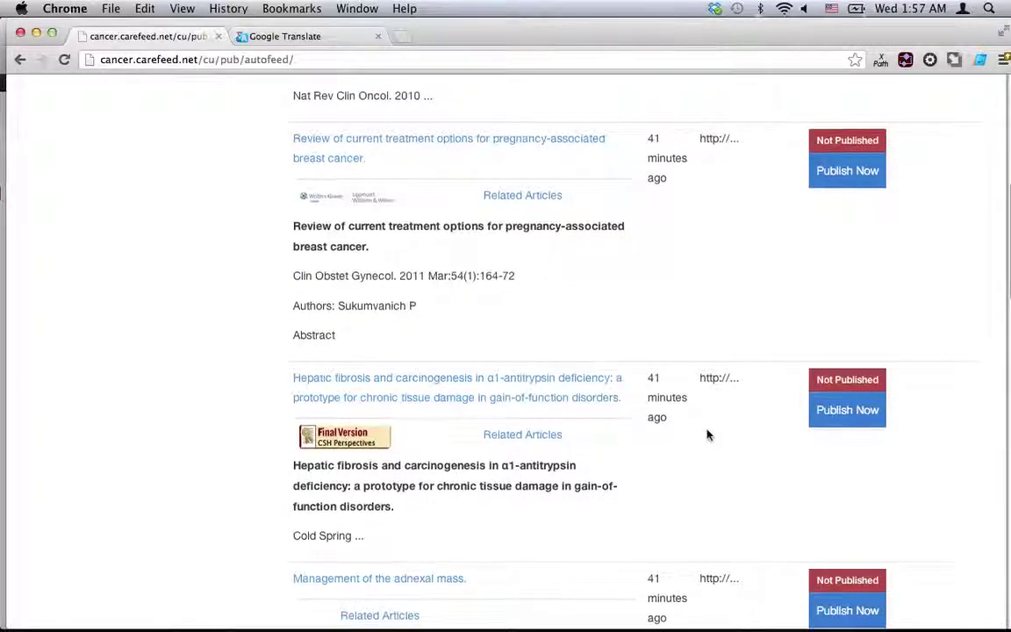
scroll(706, 435, down, 1)
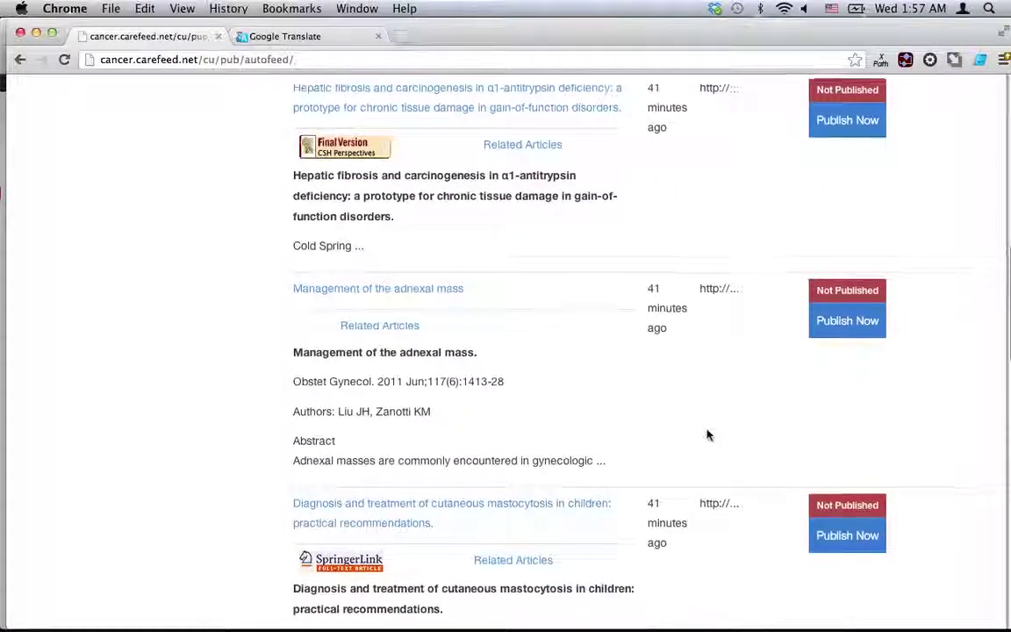
scroll(677, 551, down, 1)
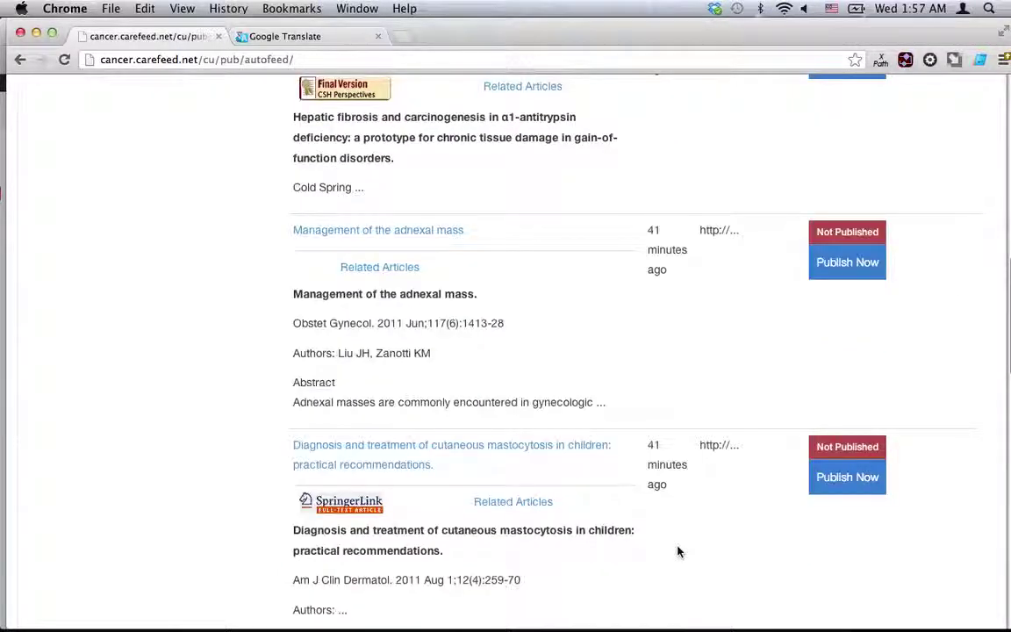
click(844, 484)
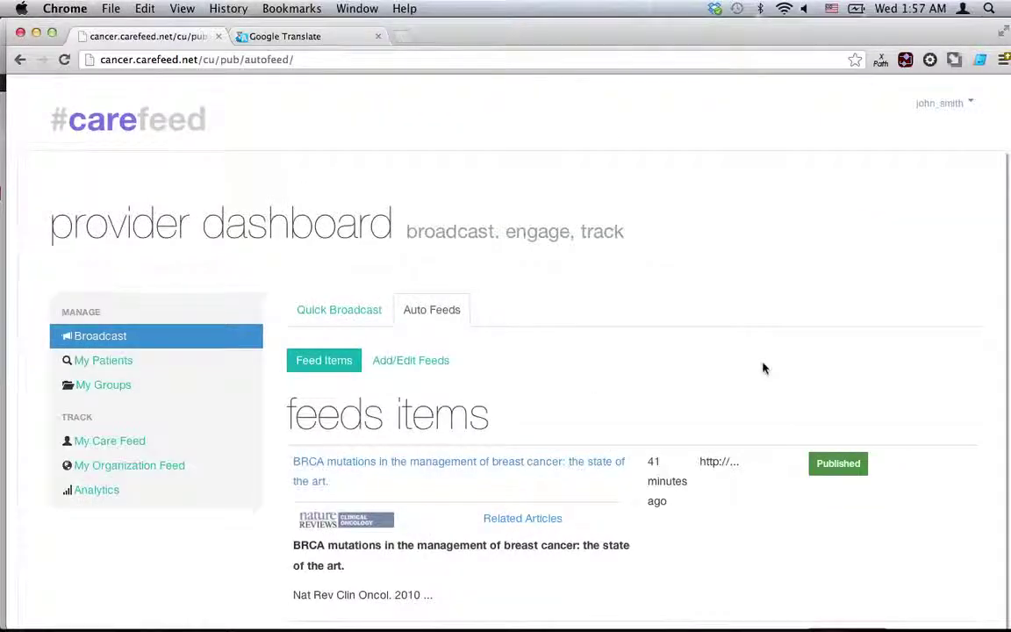
scroll(763, 368, down, 10)
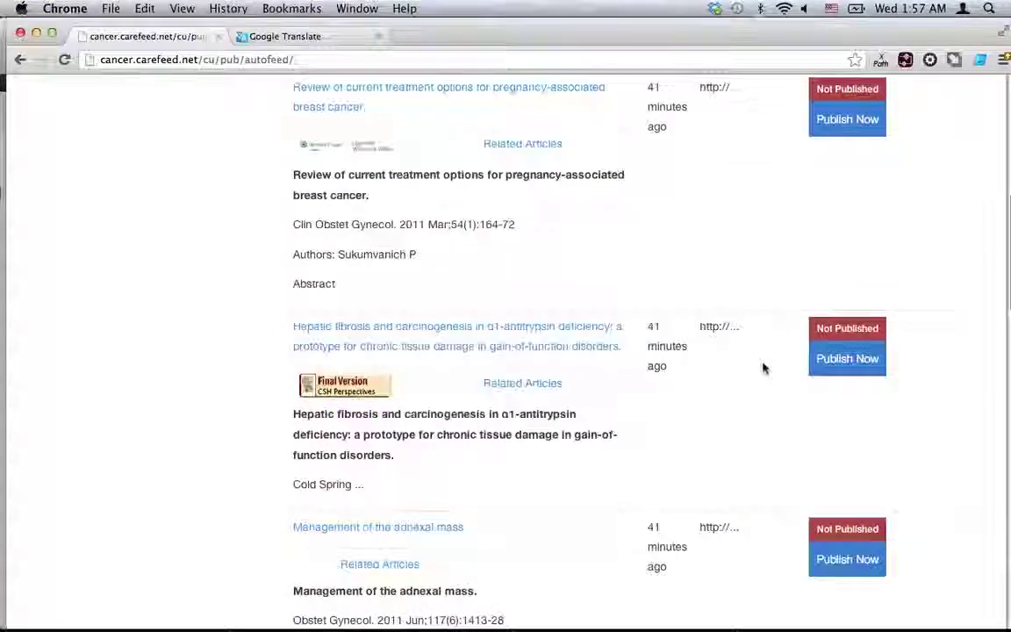
scroll(763, 369, down, 5)
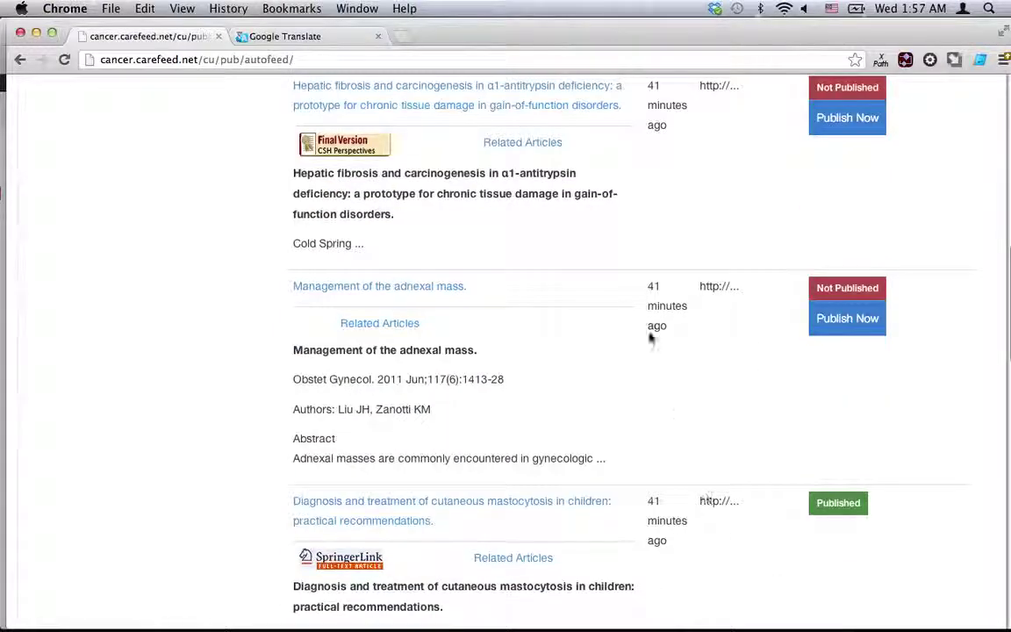
scroll(650, 337, up, 12)
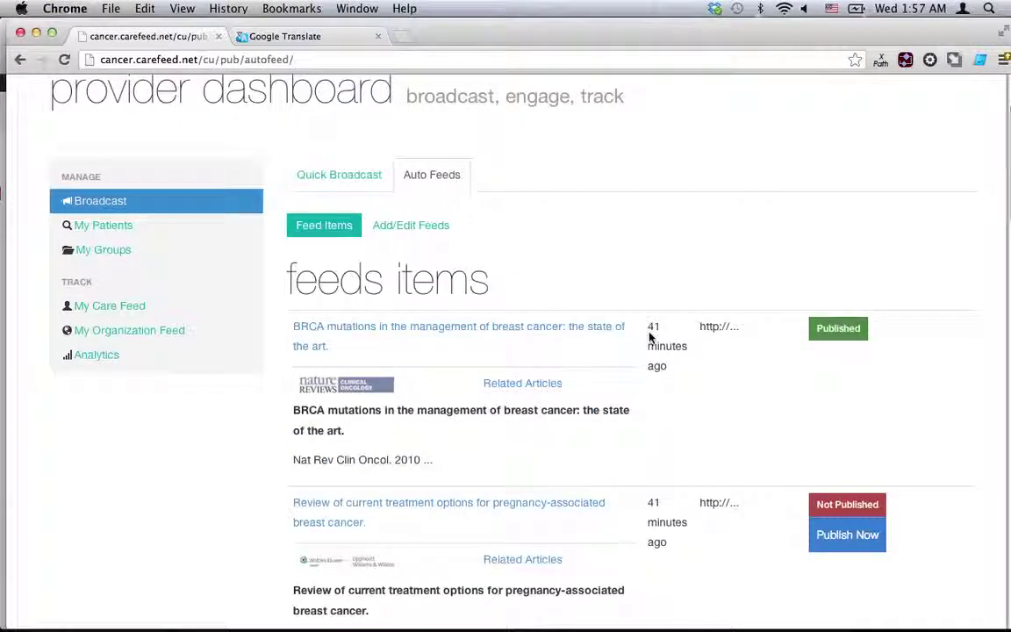
E-mail a CareFeed invitation to the second patient in My Patients, then switch to Gmail.
click(106, 229)
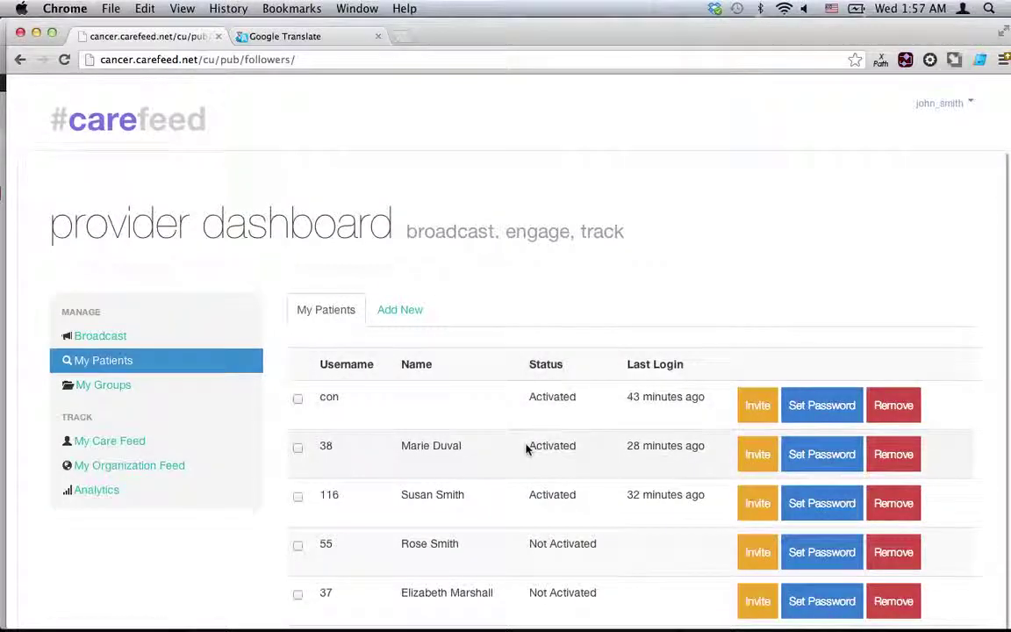
scroll(527, 447, down, 2)
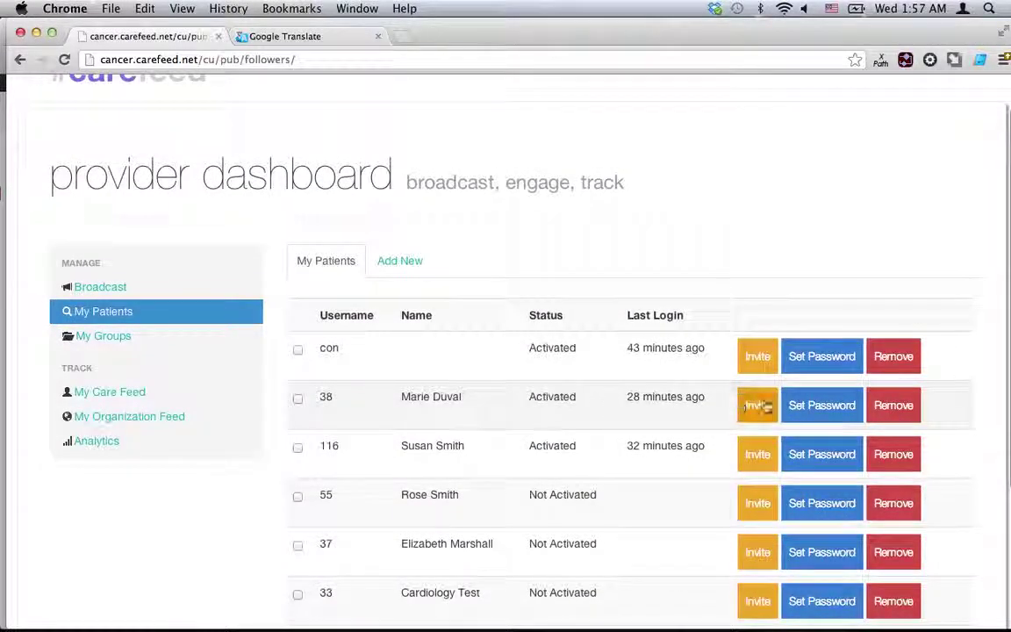
click(761, 405)
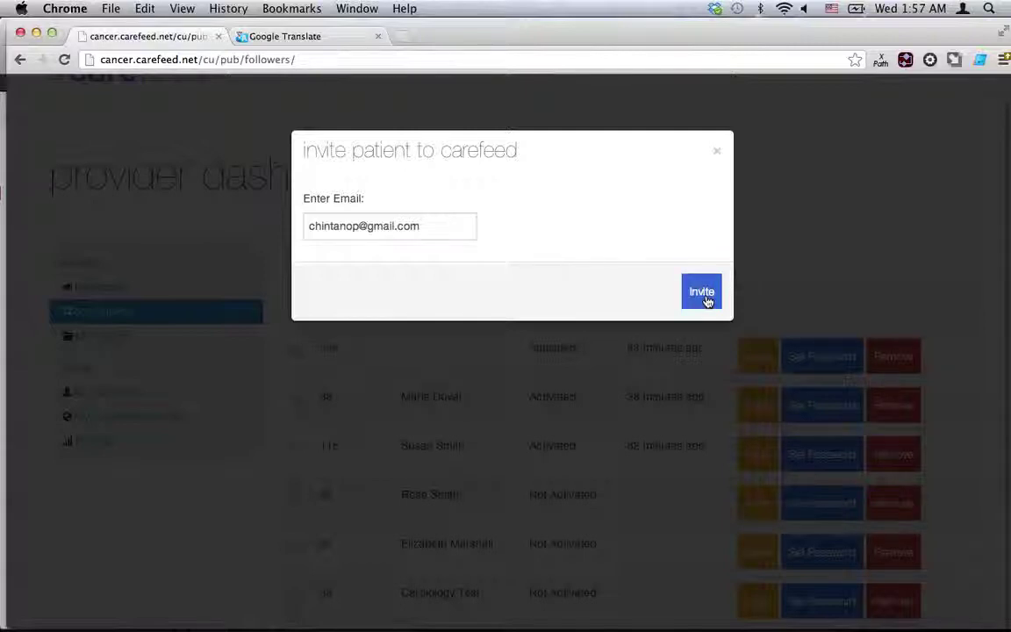
click(708, 301)
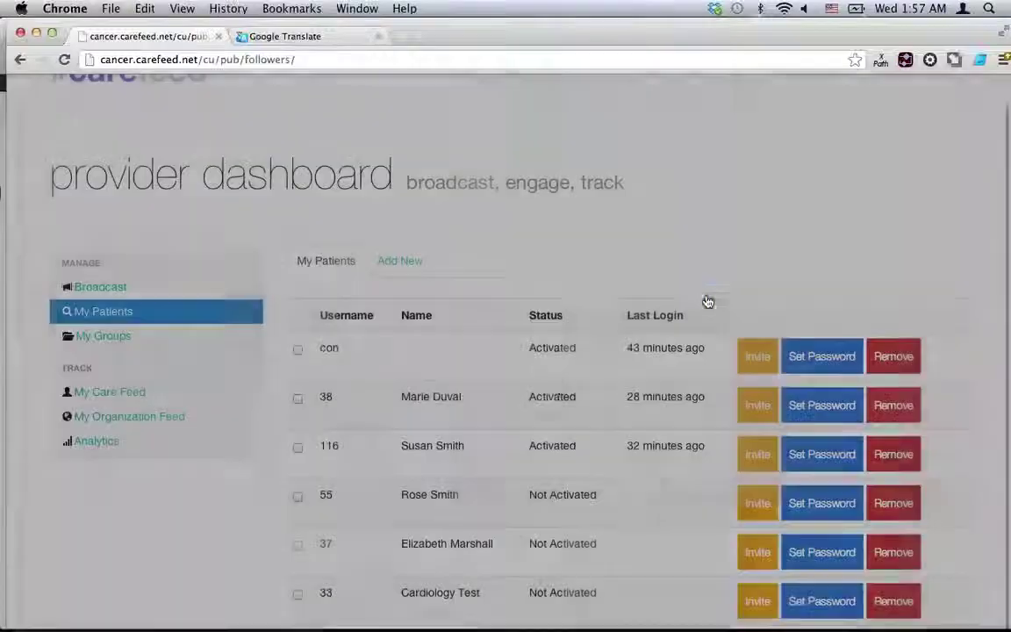
mouse_move(338, 625)
click(122, 603)
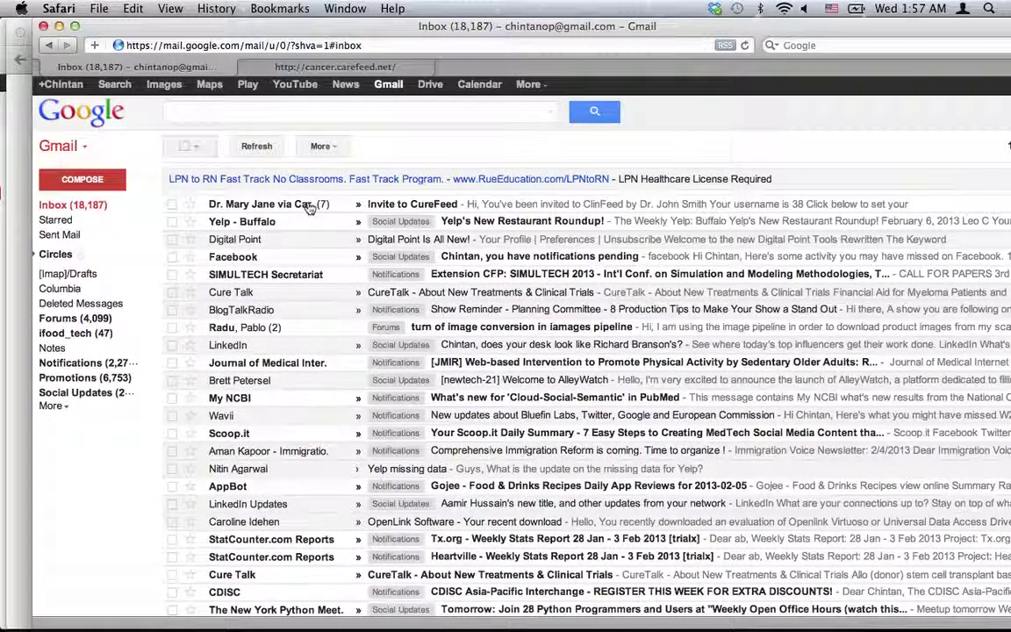
Read the Invite to CareFeed e-mail, then switch to the CareFeed home page tab.
click(286, 203)
scroll(325, 328, down, 3)
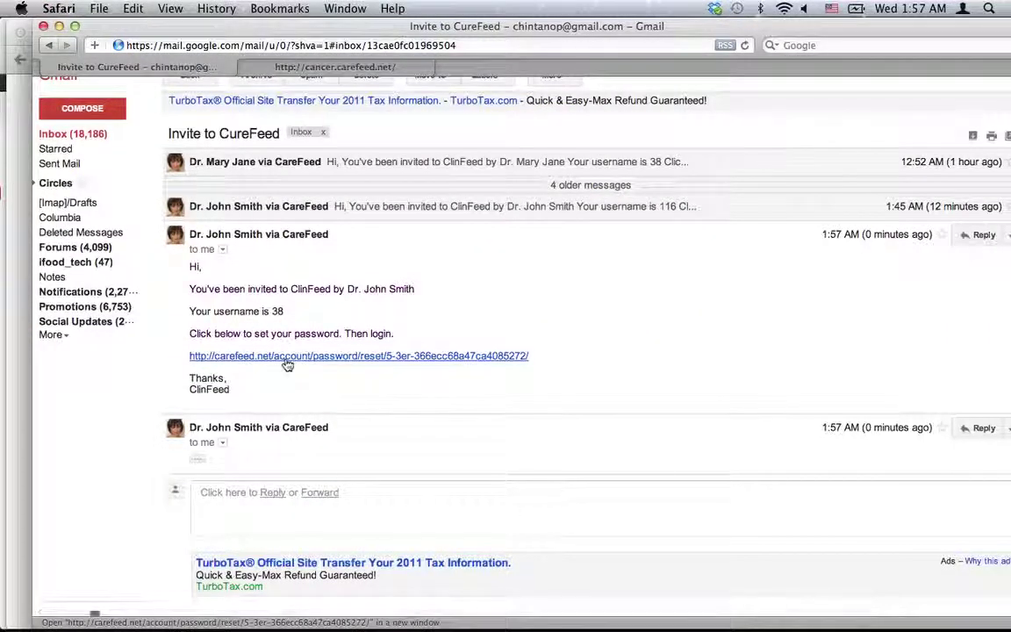
click(326, 71)
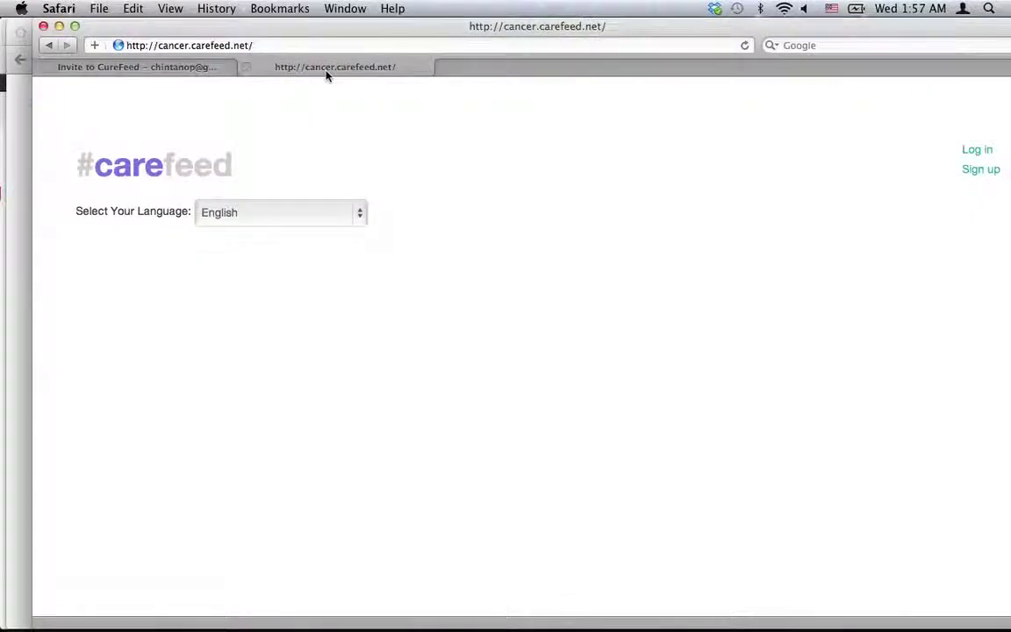
Set the site language to Spanish and sign in with the patient's username and password.
click(327, 216)
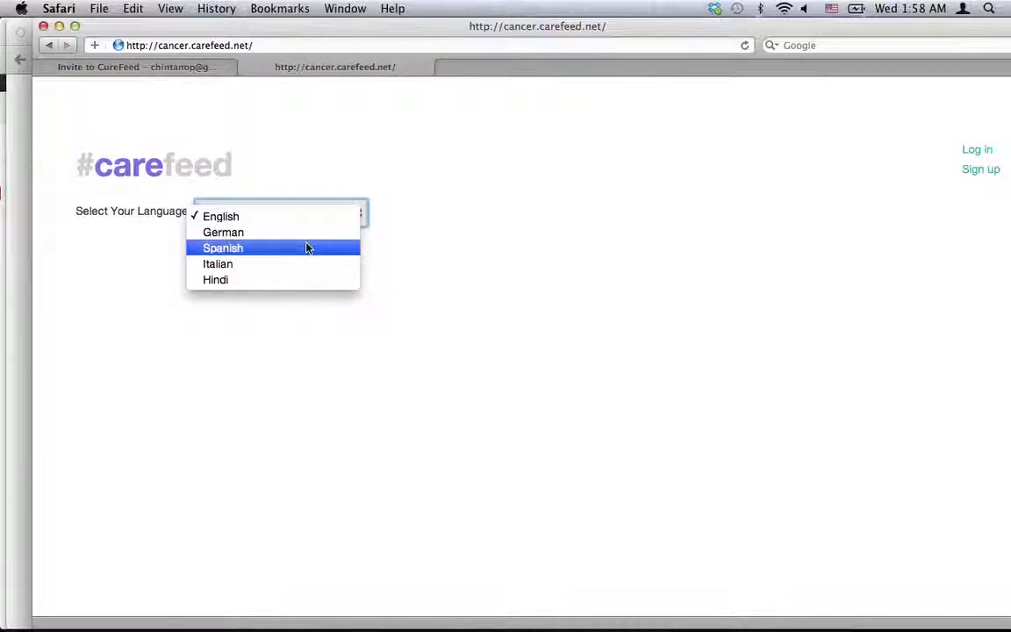
click(307, 248)
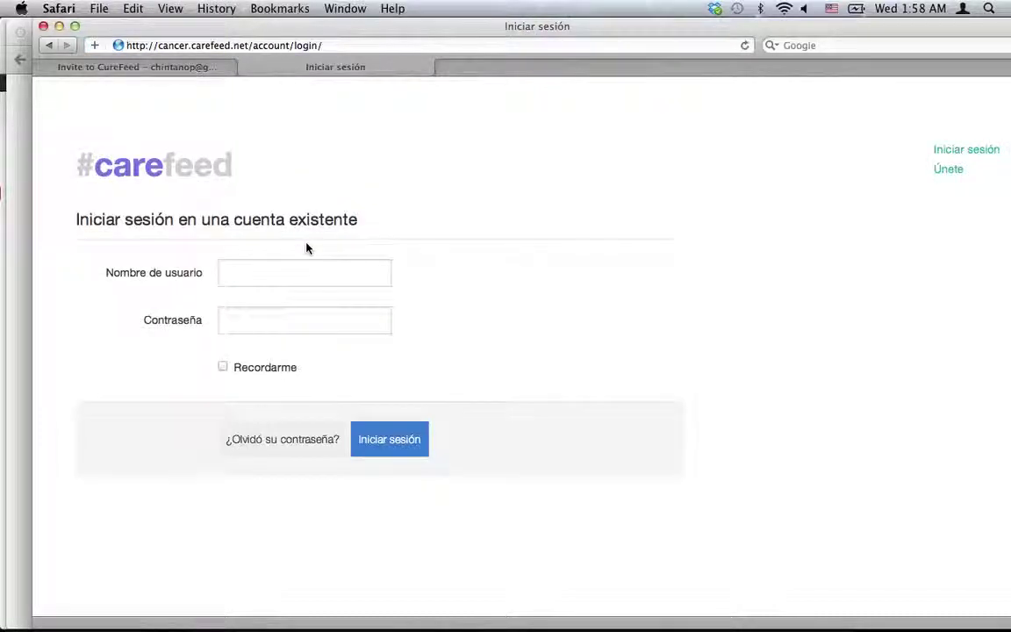
click(249, 276)
text(38)
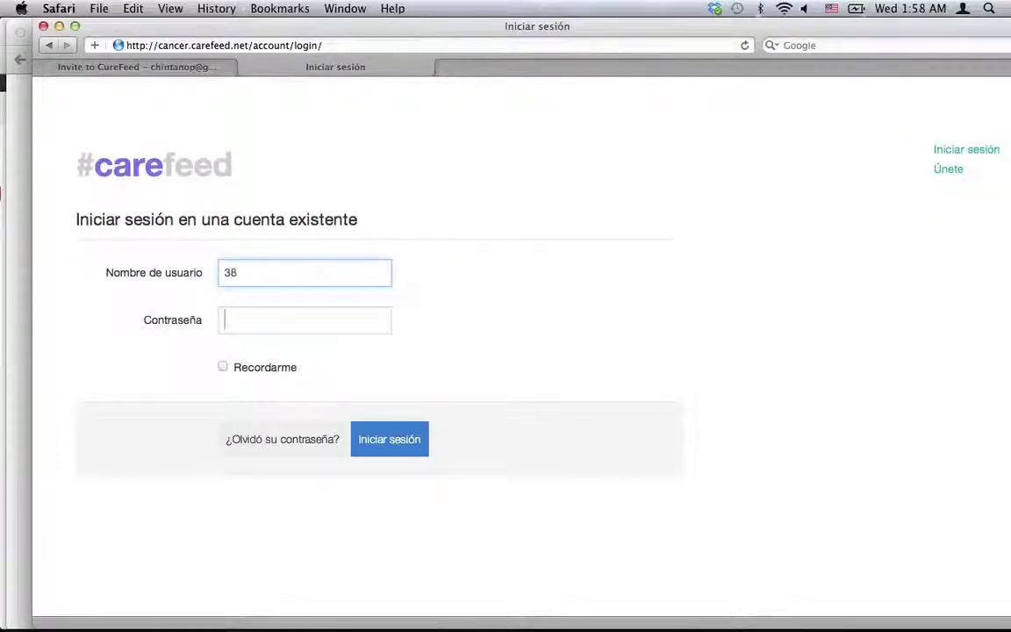
key(Tab)
text(38)
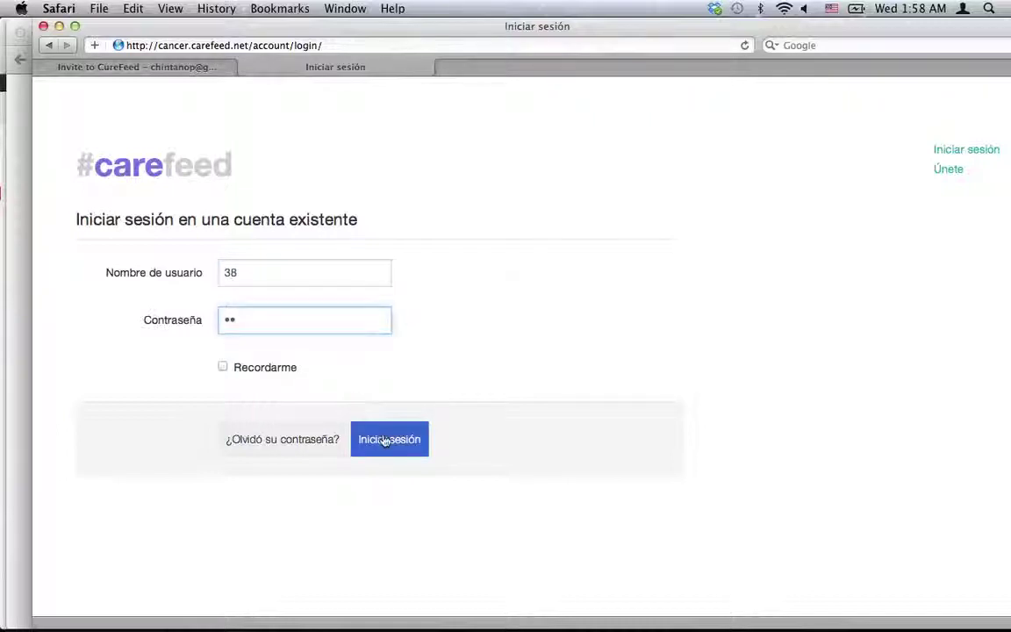
click(383, 439)
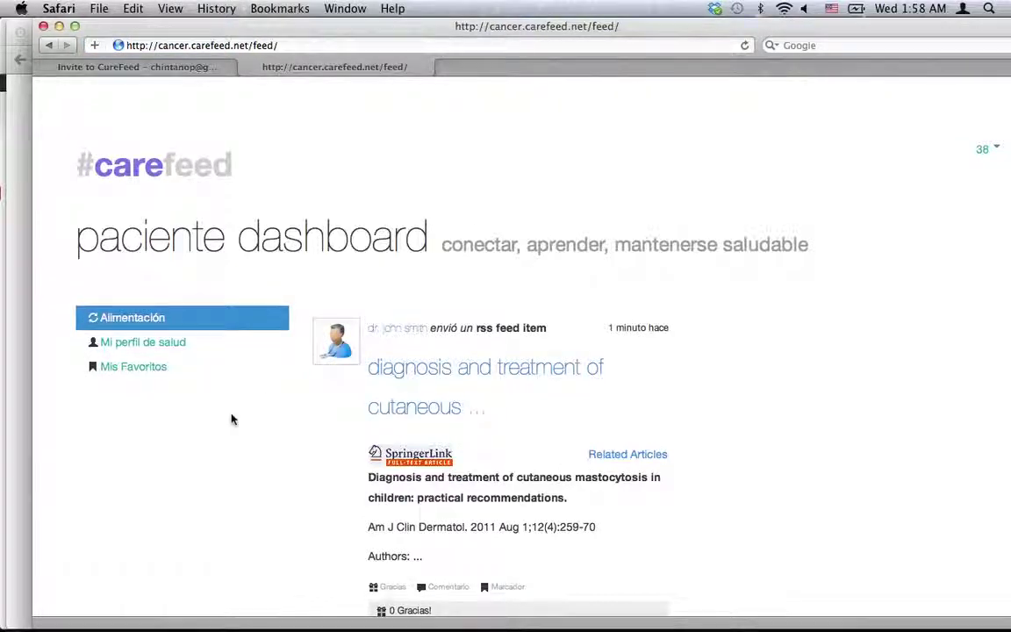
Scroll the Spanish patient feed past the article and survey to the doctor's message.
scroll(232, 419, down, 3)
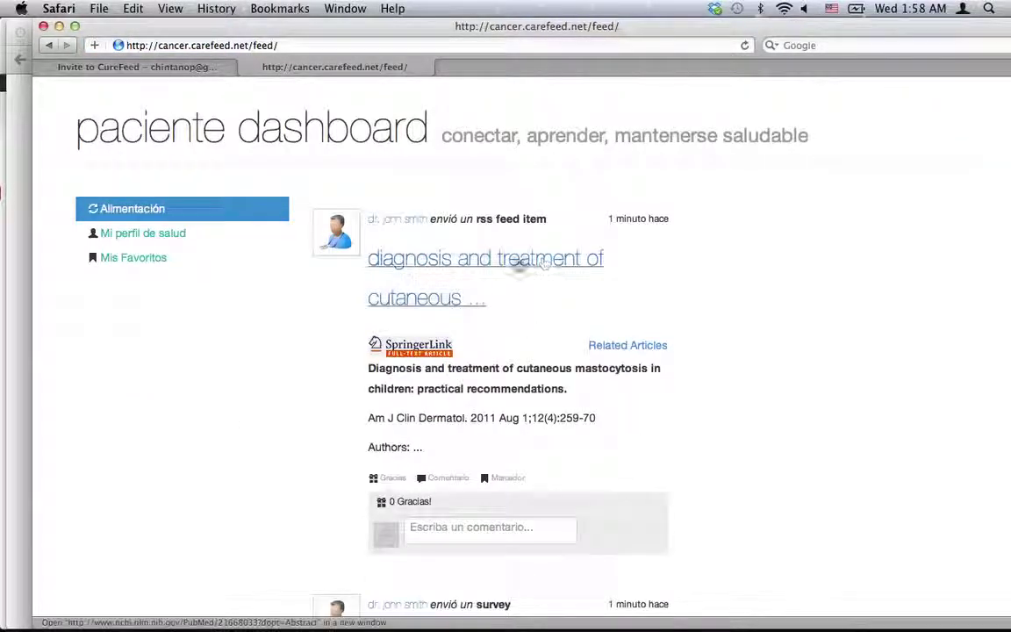
scroll(508, 322, down, 9)
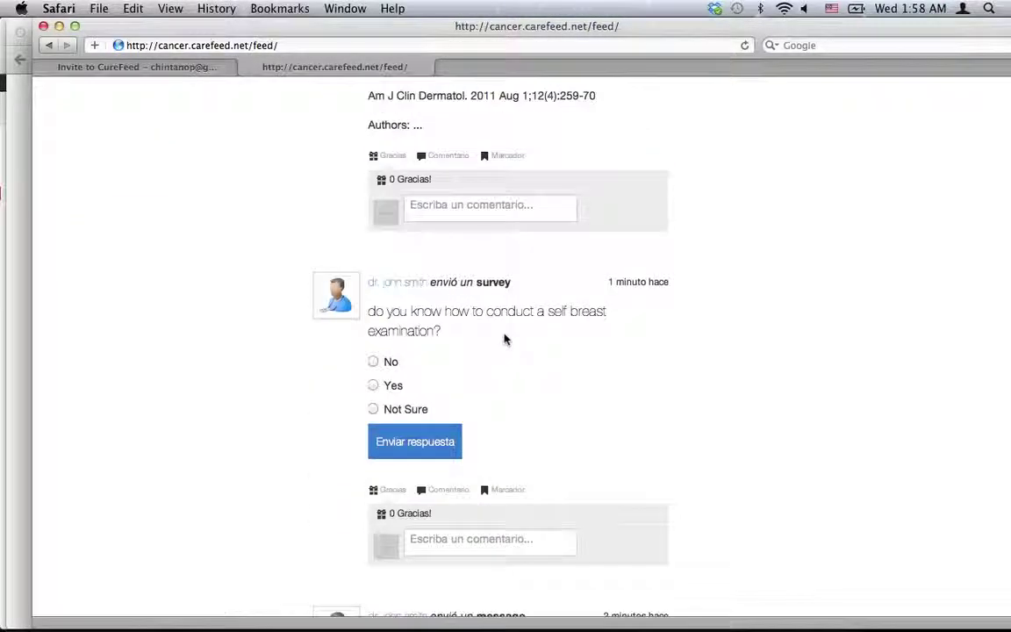
scroll(504, 339, down, 13)
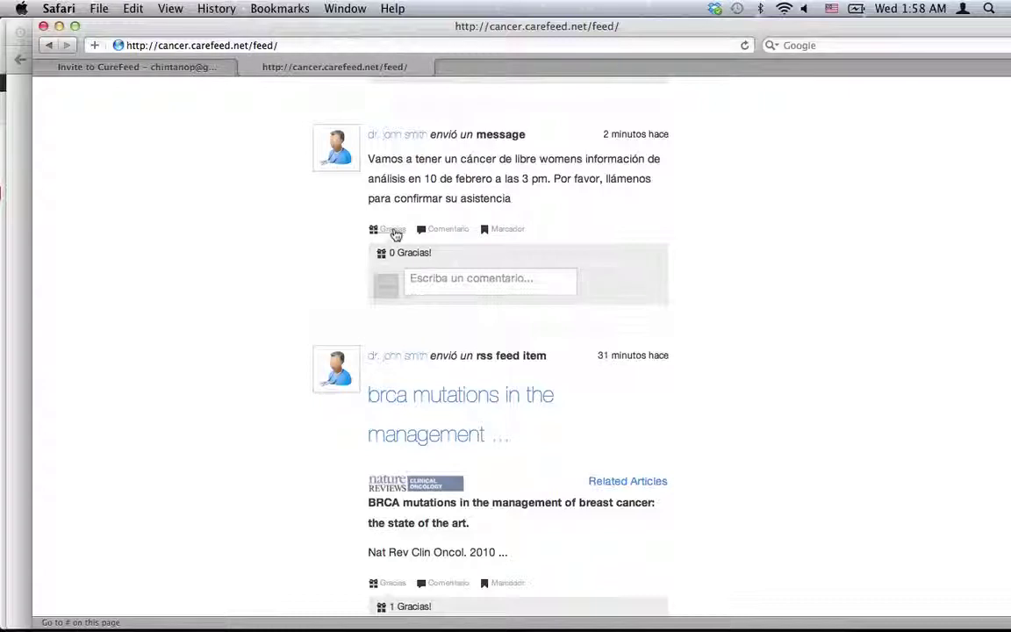
Post the comment 'Gracias! doc' on the doctor's message and browse the rest of the feed.
click(465, 278)
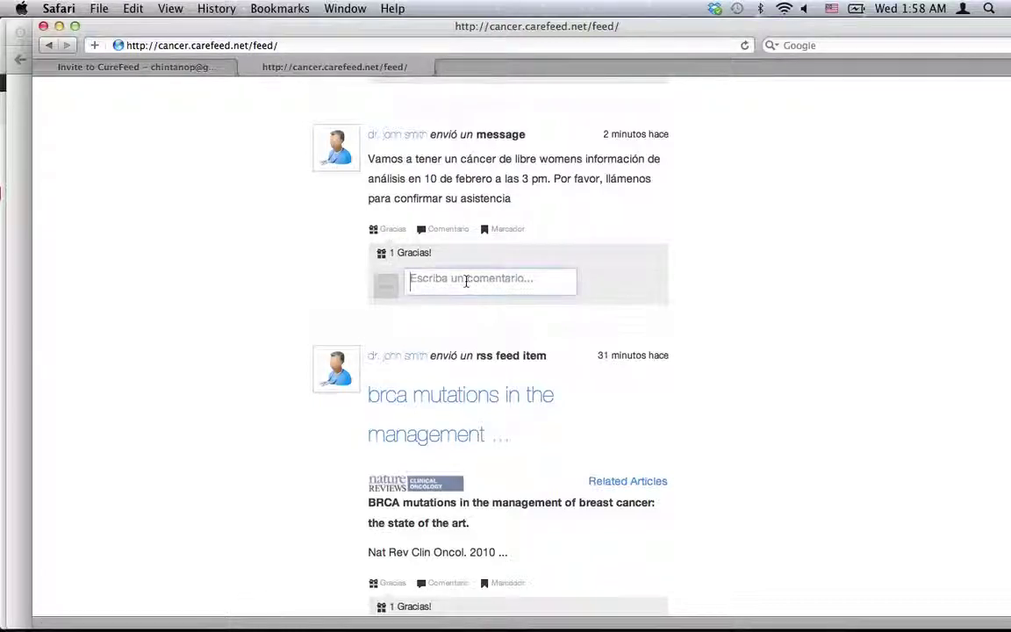
text(Gracia)
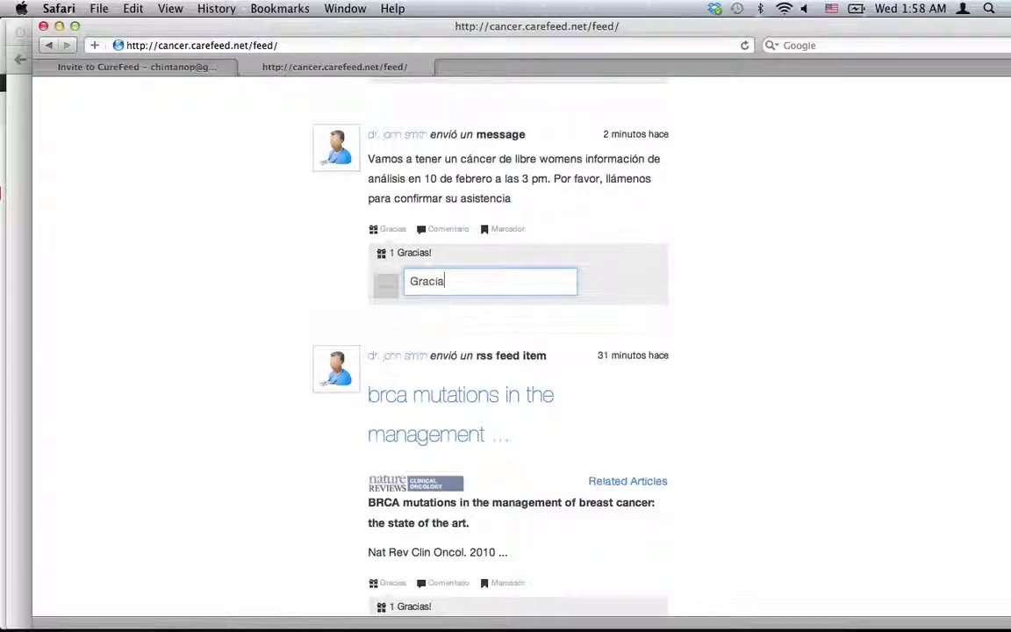
text(s! doc)
key(Return)
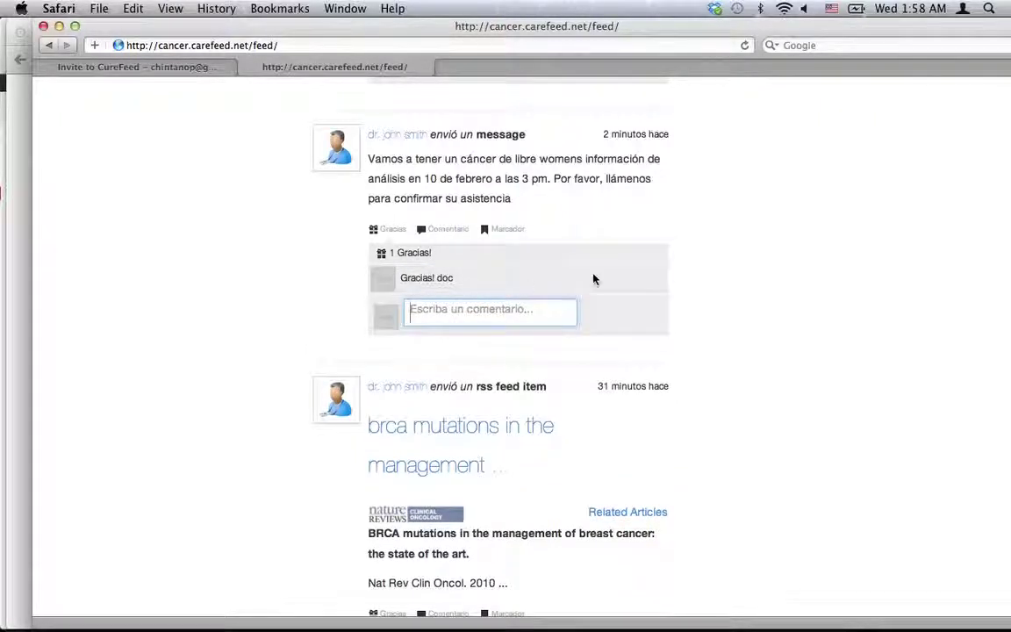
scroll(616, 271, down, 10)
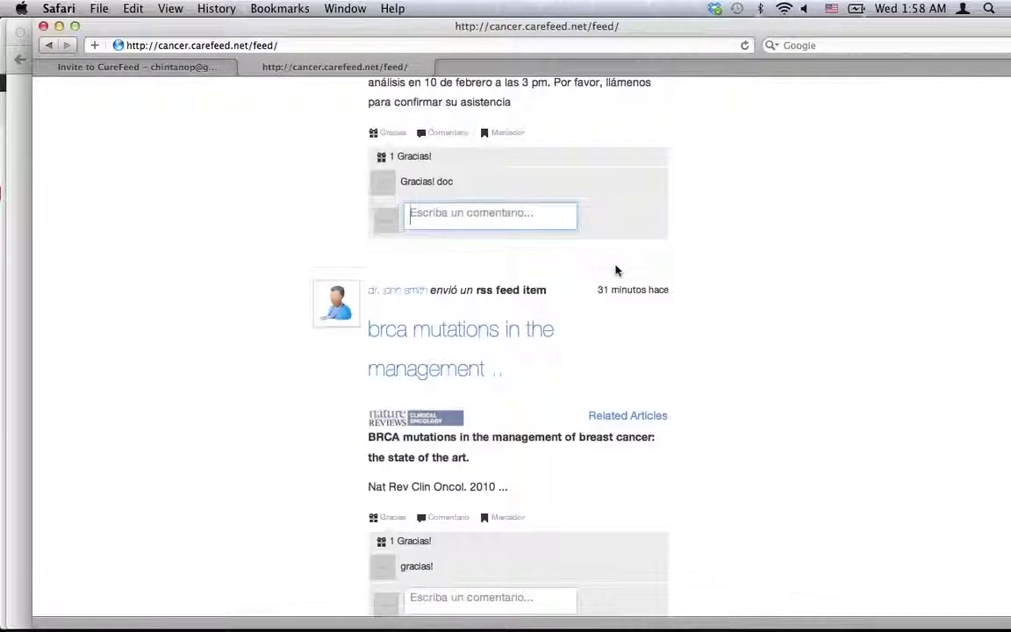
scroll(615, 271, down, 5)
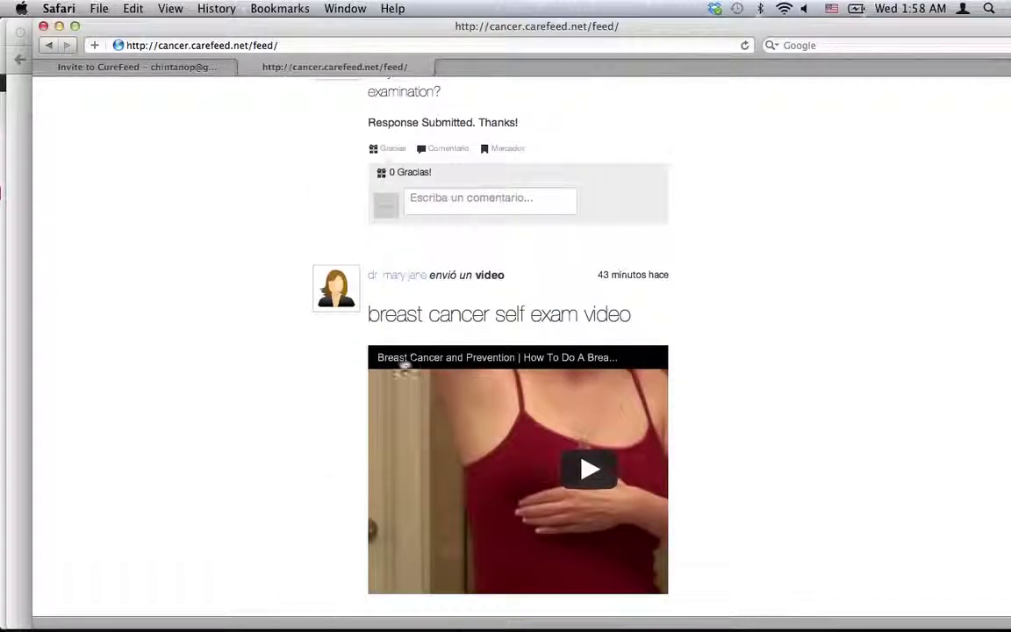
scroll(293, 429, down, 3)
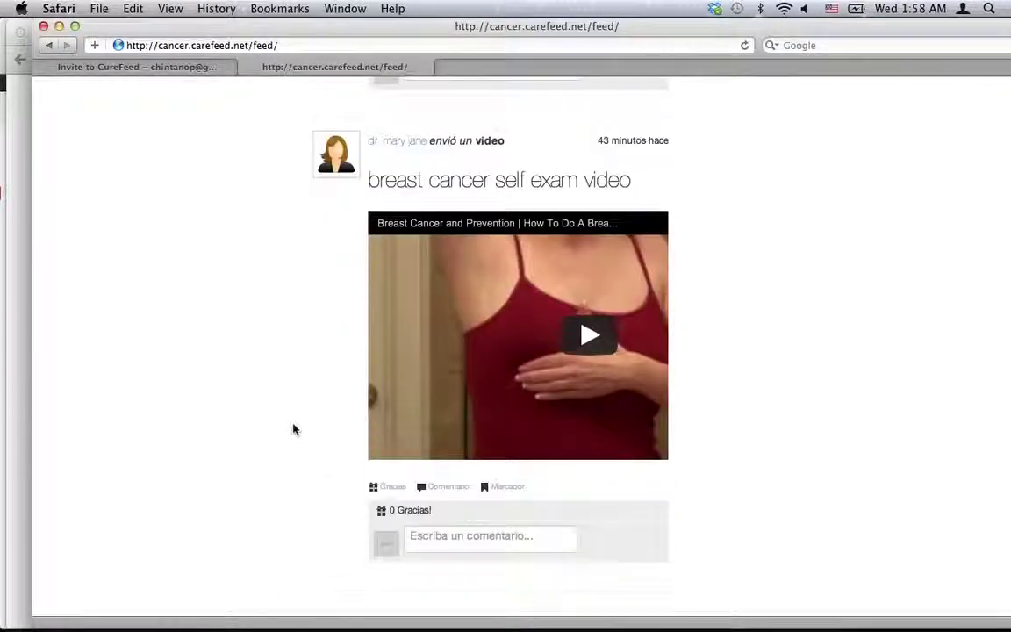
scroll(293, 428, up, 3)
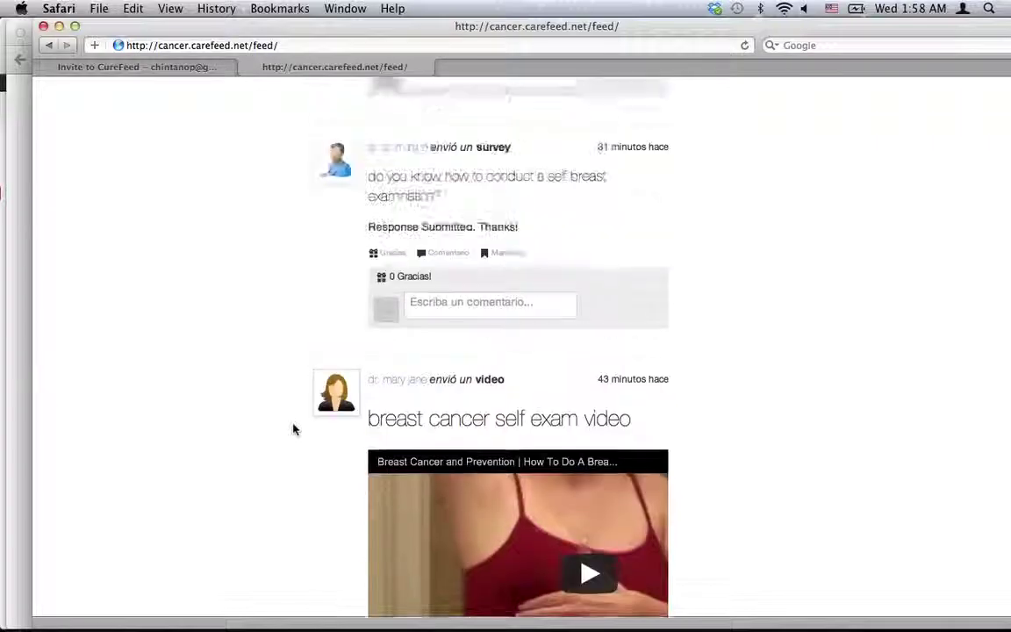
scroll(293, 428, down, 3)
scroll(449, 532, down, 2)
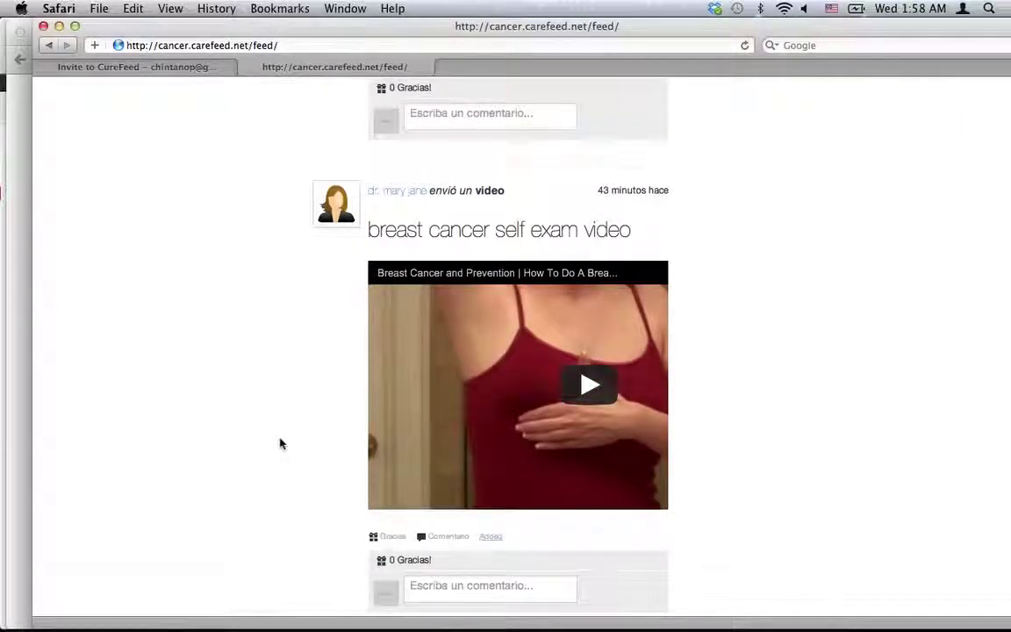
scroll(279, 443, up, 10)
scroll(280, 443, up, 10)
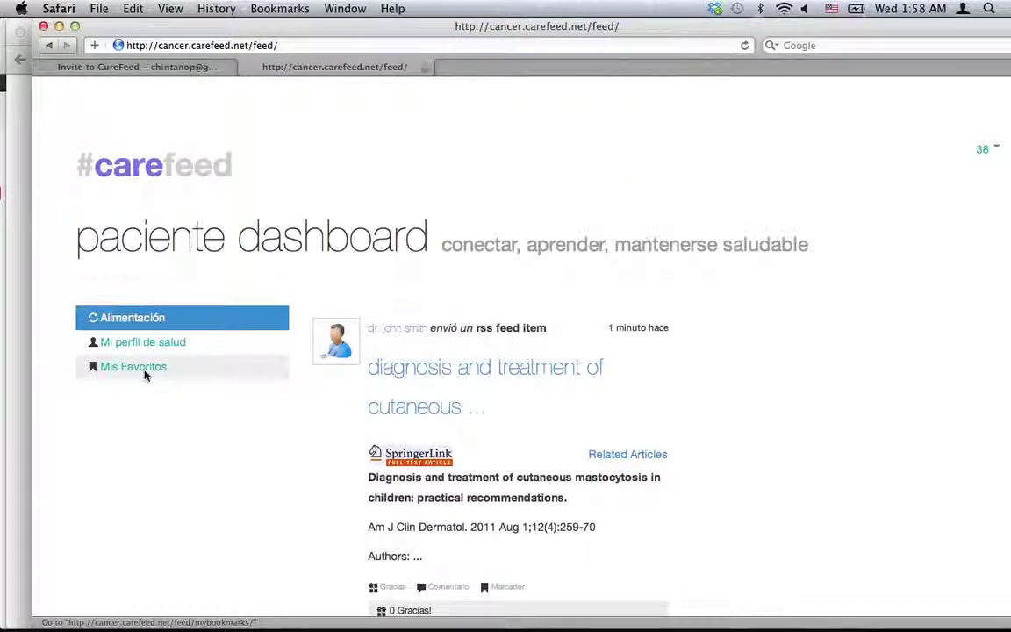
click(146, 376)
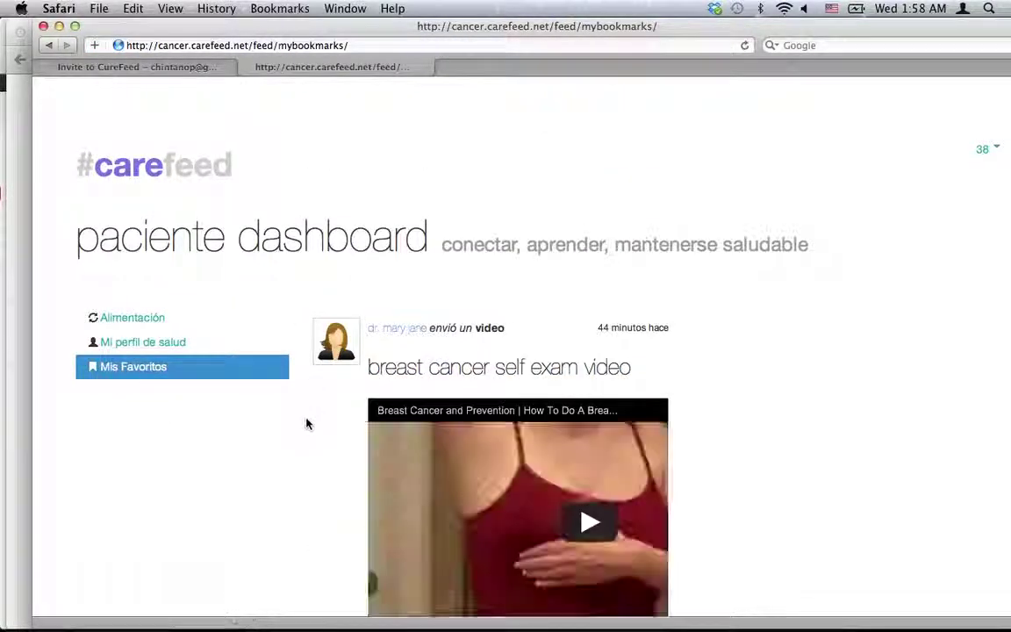
scroll(306, 424, down, 5)
scroll(306, 423, up, 6)
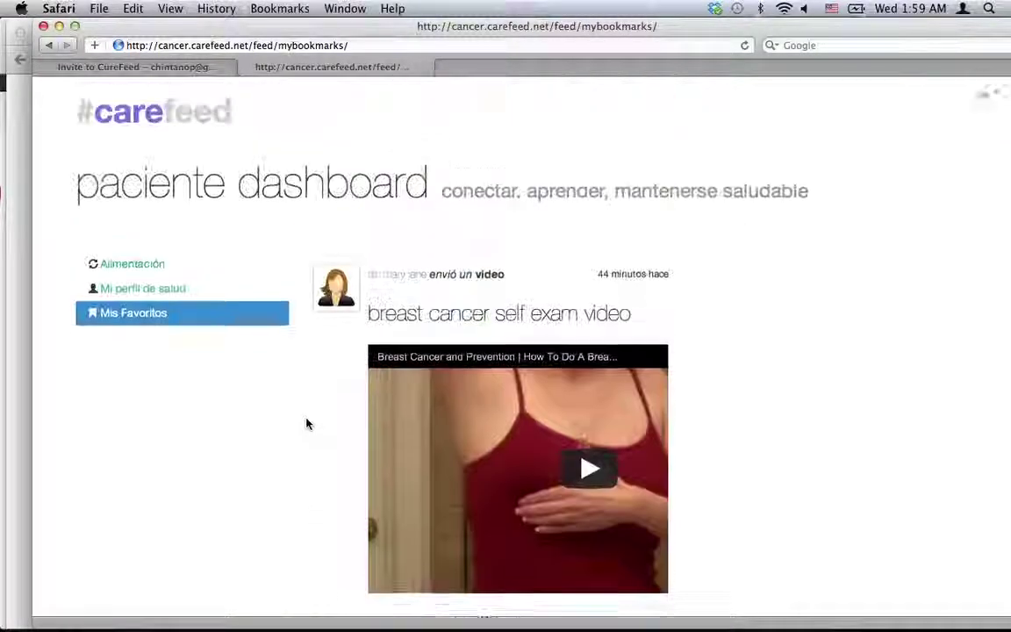
click(177, 324)
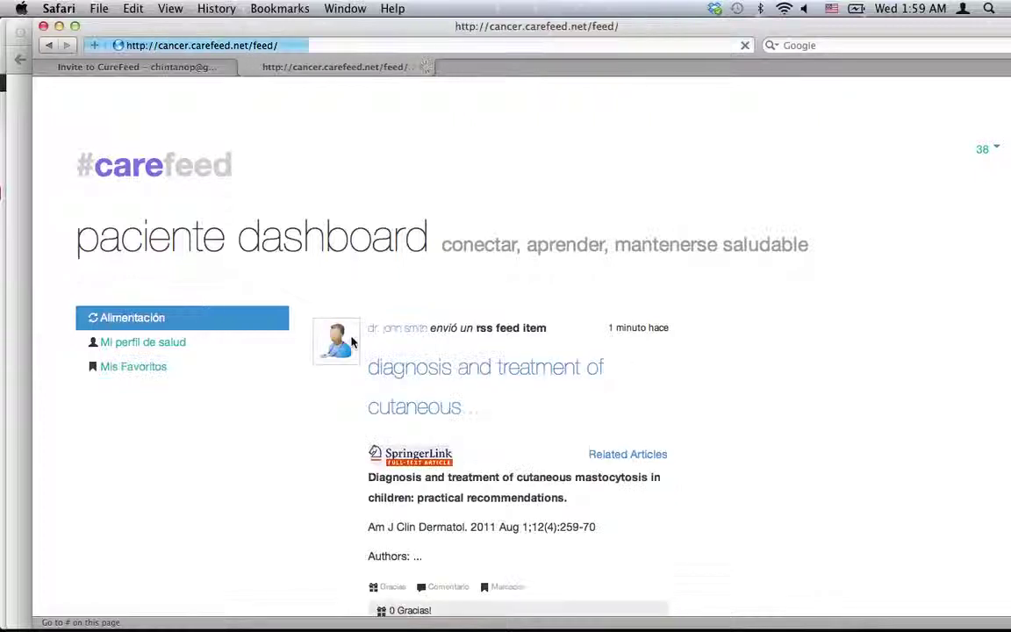
click(145, 344)
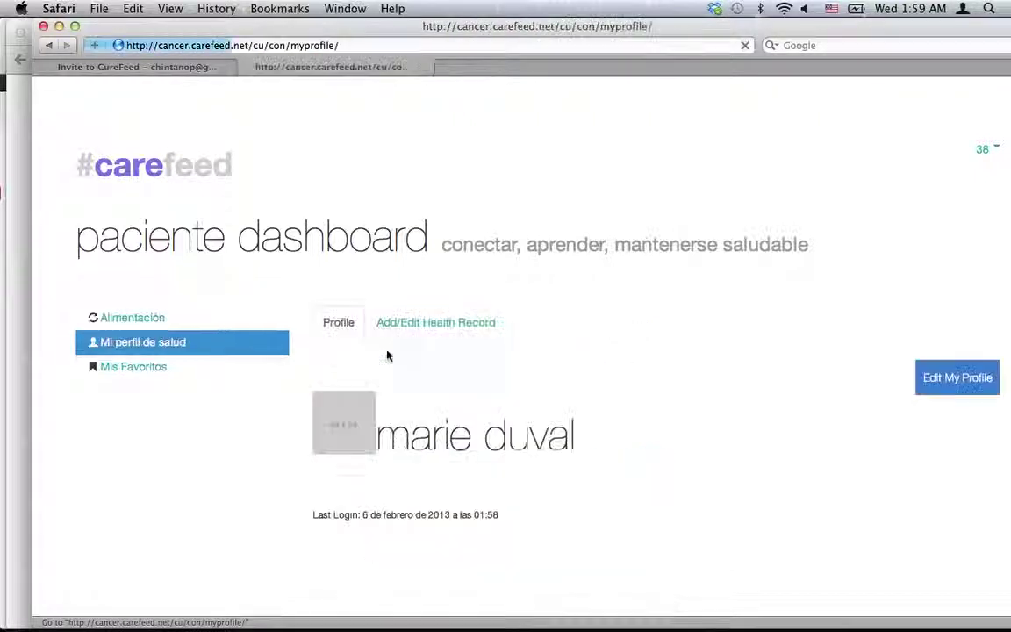
click(430, 332)
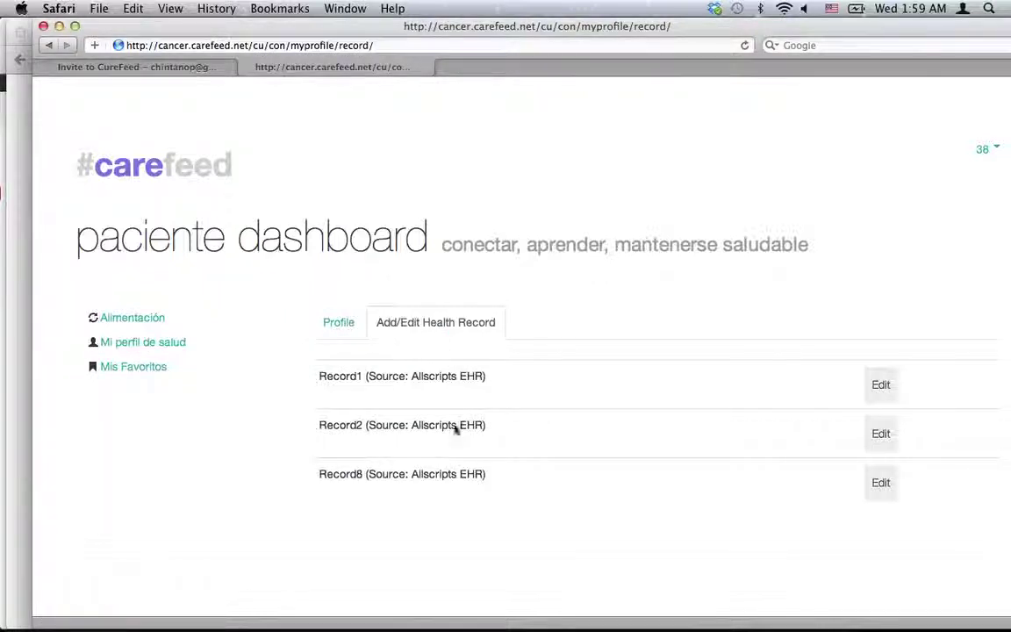
click(878, 385)
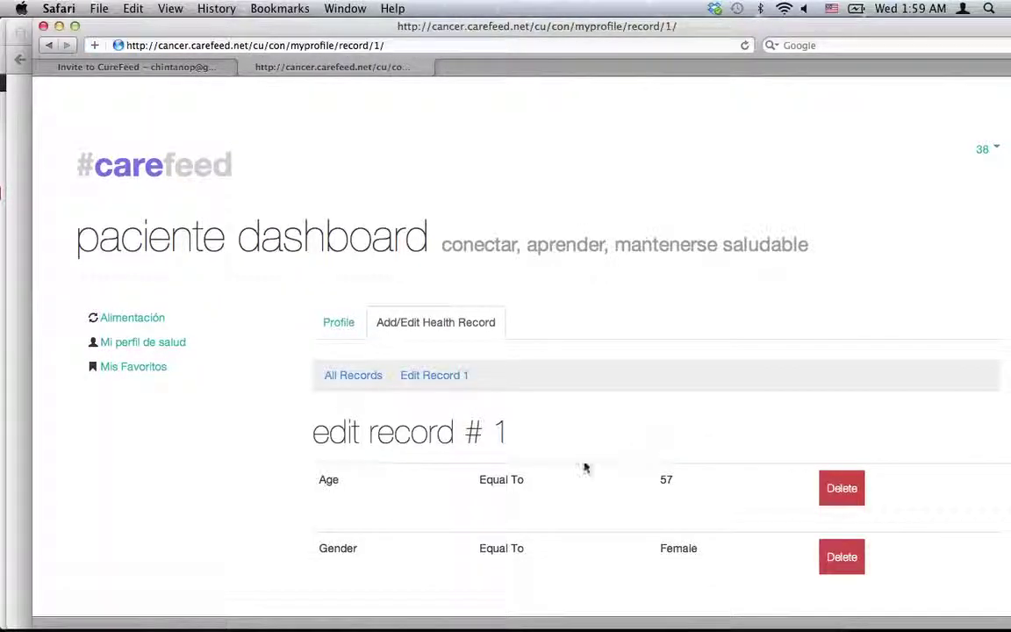
scroll(582, 467, down, 5)
scroll(585, 465, up, 5)
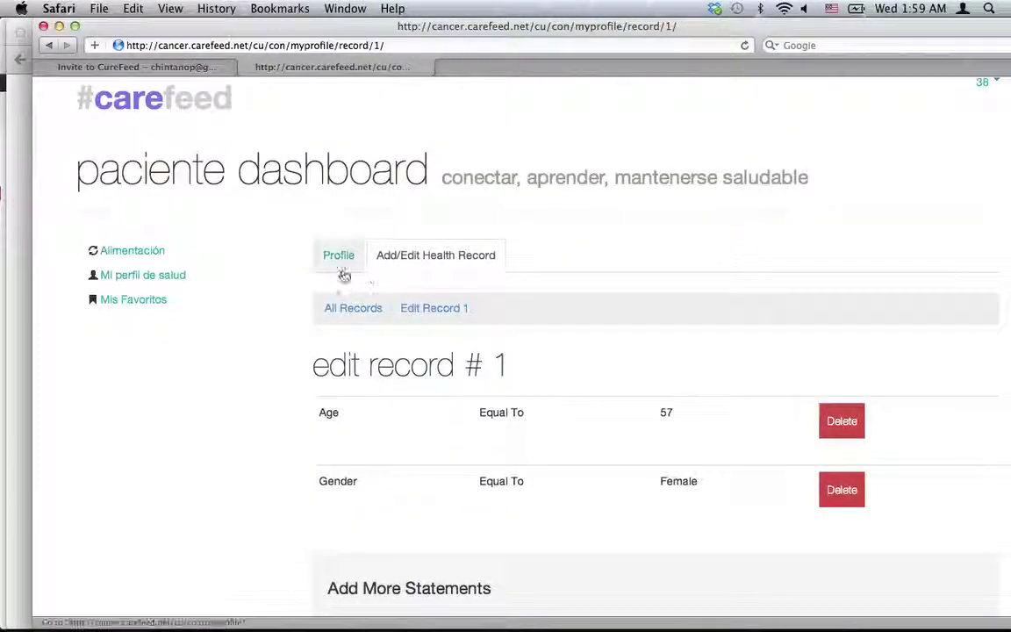
click(355, 309)
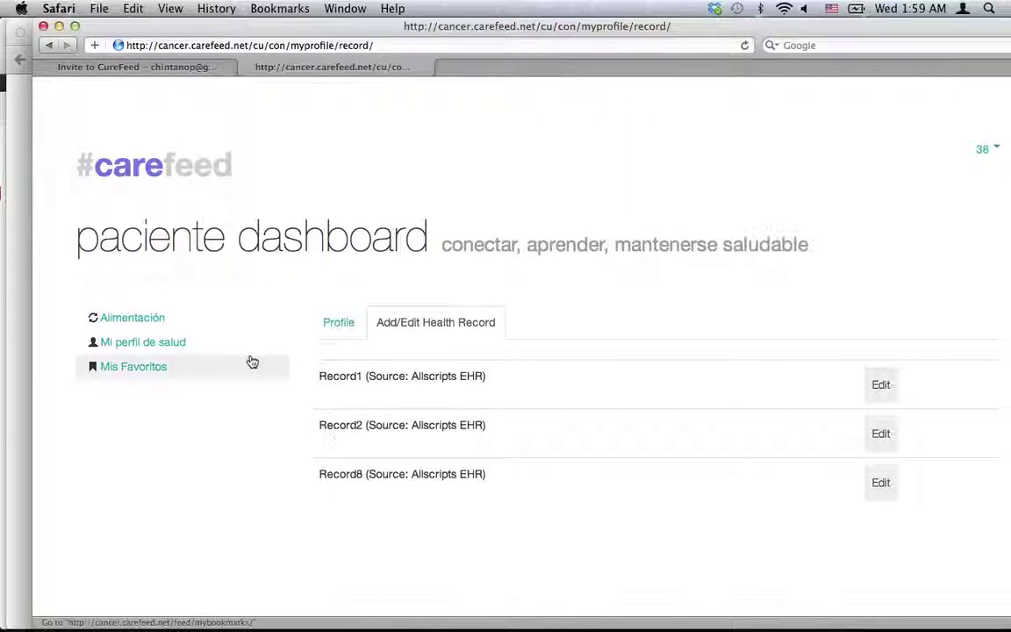
click(172, 321)
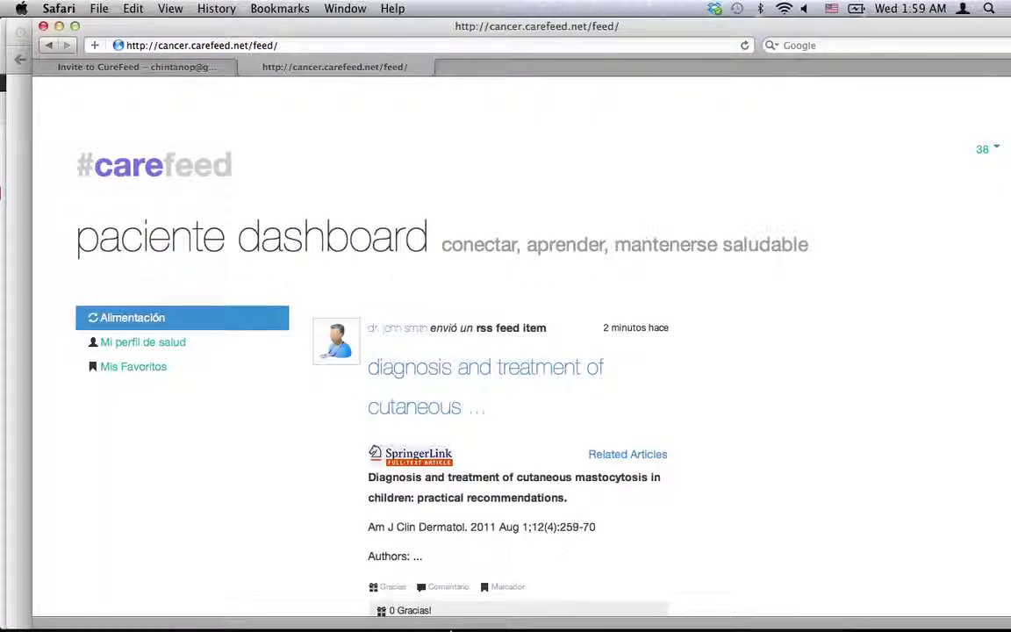
mouse_move(448, 625)
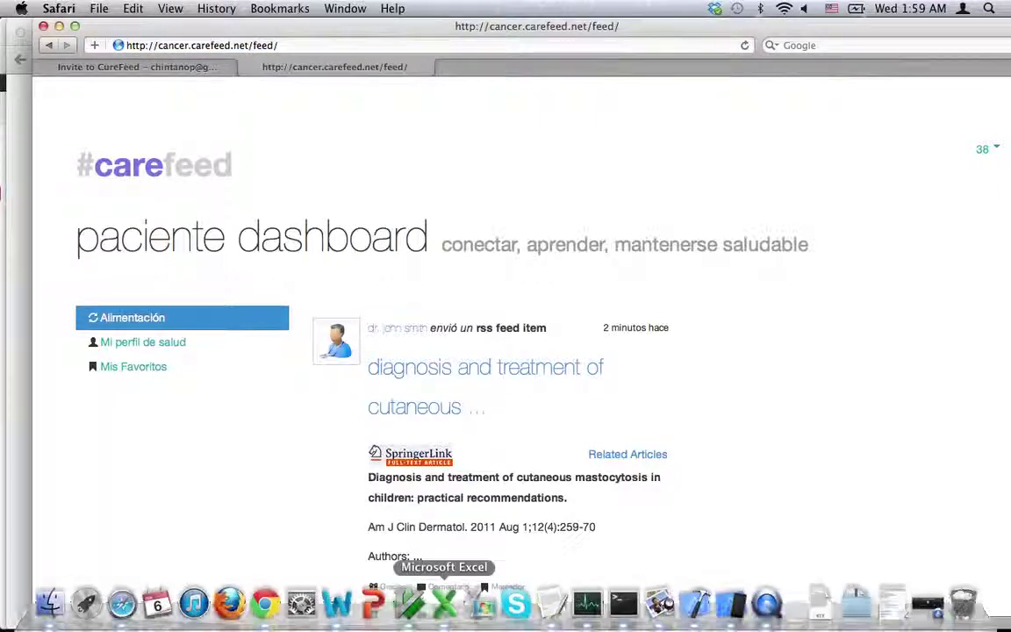
Switch the CareFeed mobile site in the iOS Simulator to Spanish.
click(737, 605)
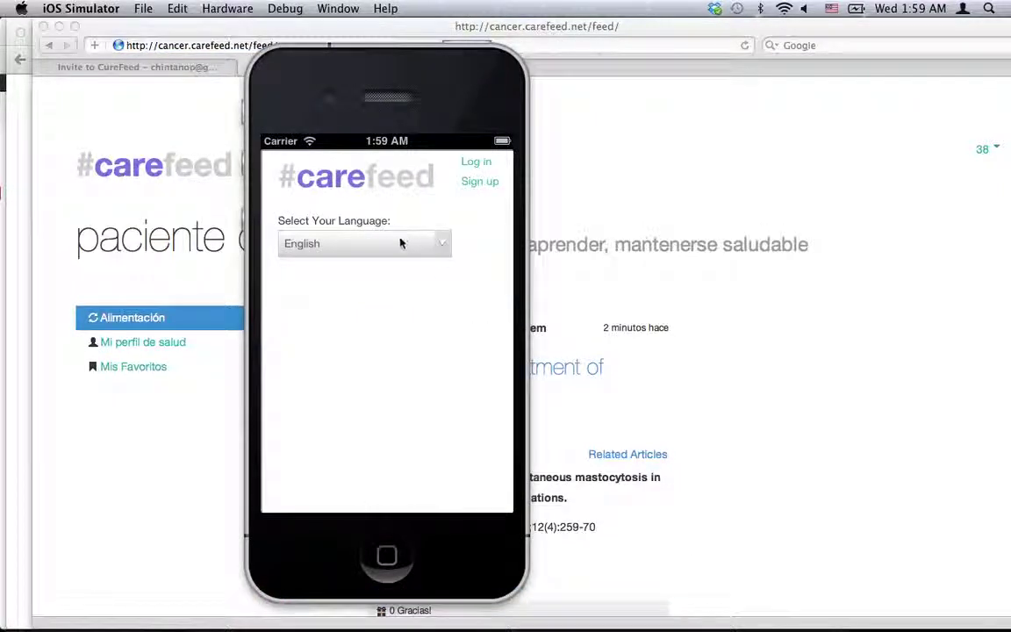
click(401, 243)
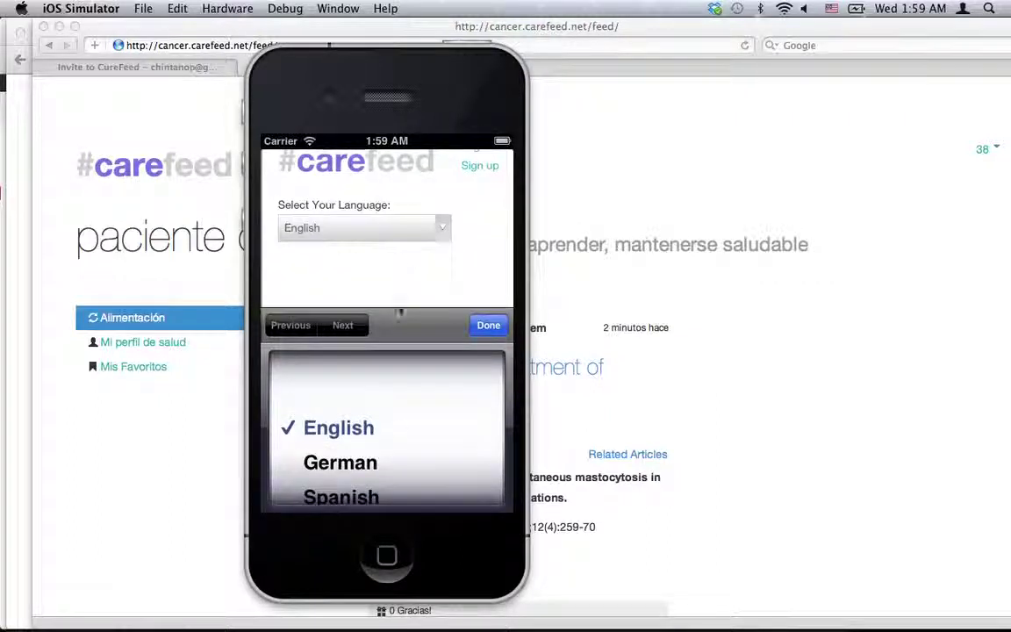
drag(388, 453, 388, 431)
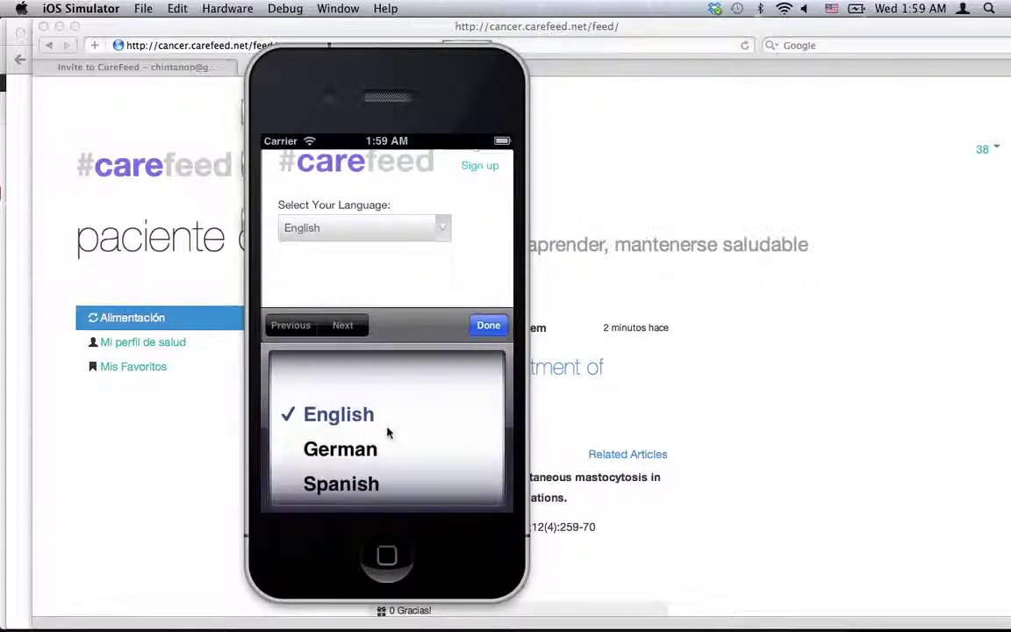
click(359, 497)
click(474, 356)
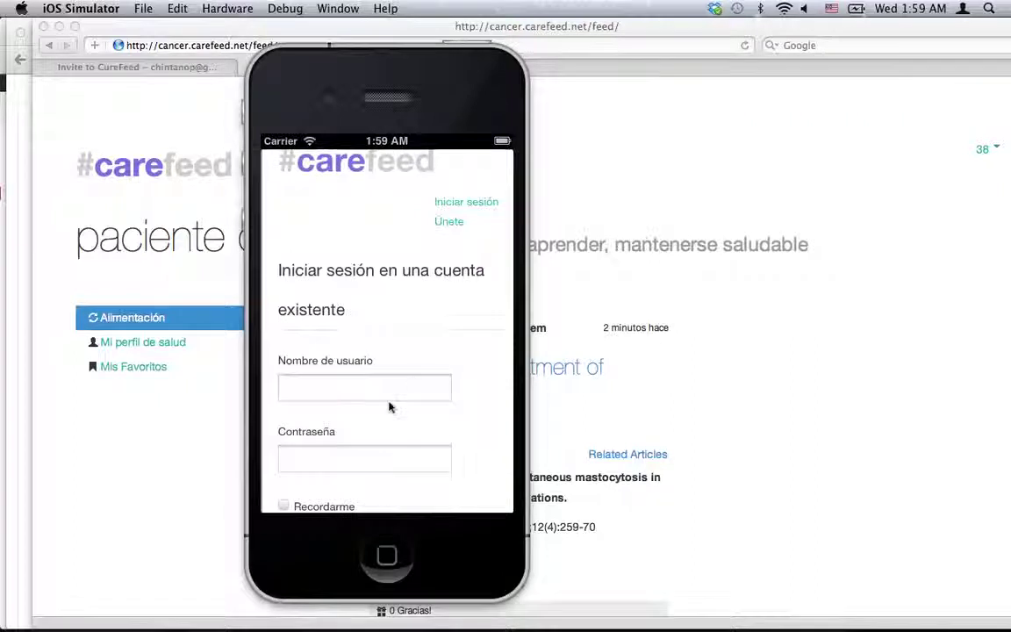
Sign in on the iPhone with the patient's username and password.
click(380, 393)
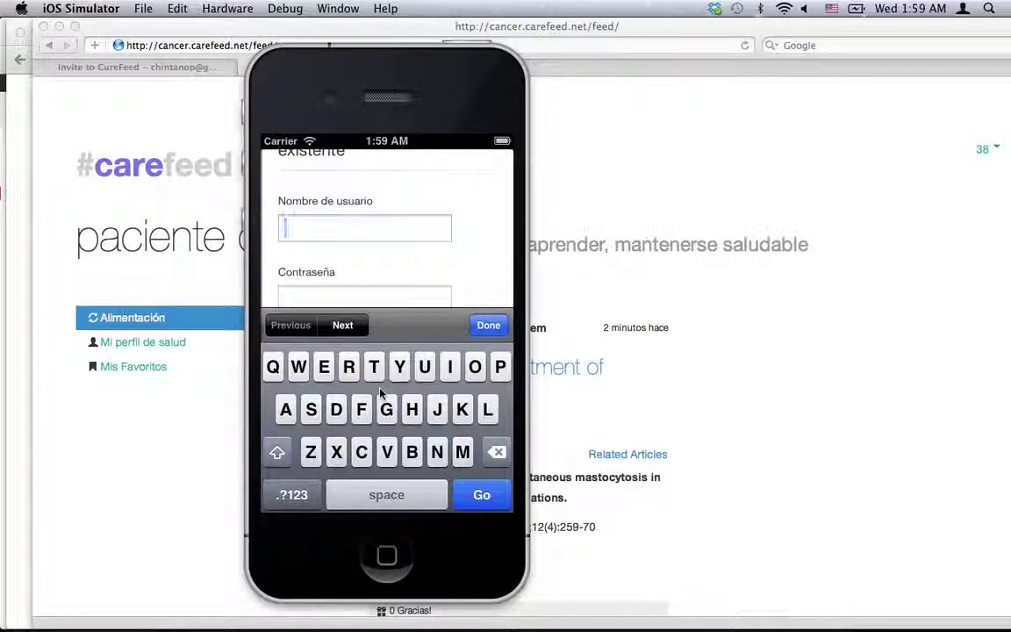
text(38)
key(Tab)
text(38)
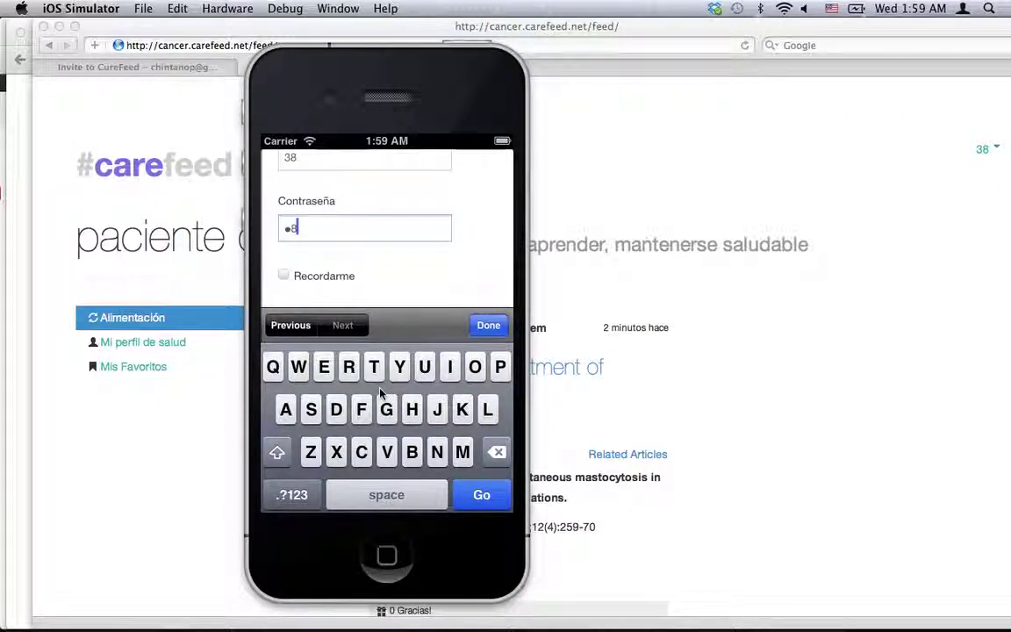
click(490, 326)
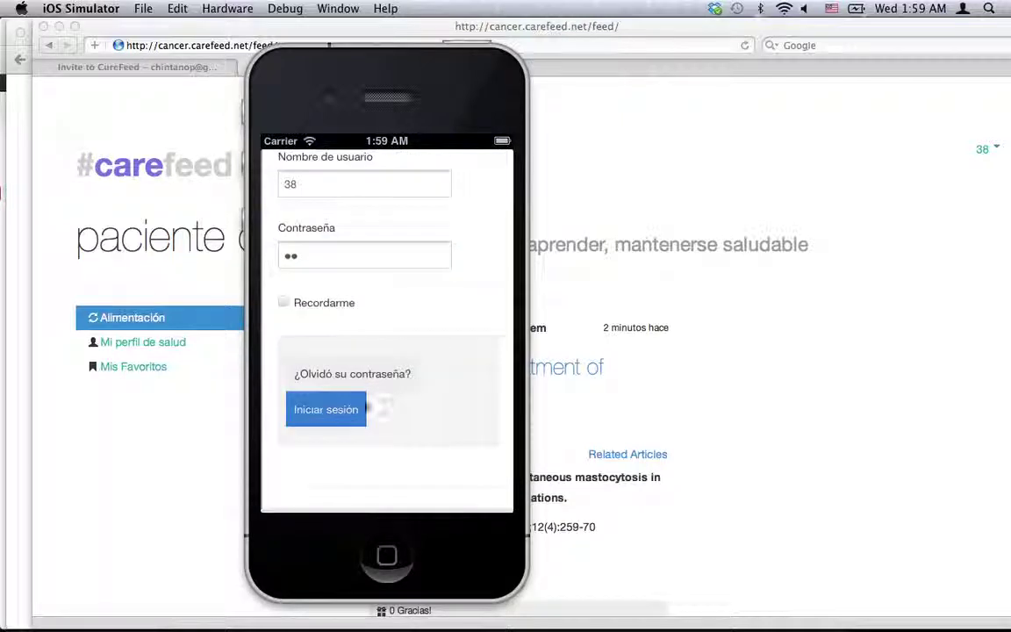
click(348, 414)
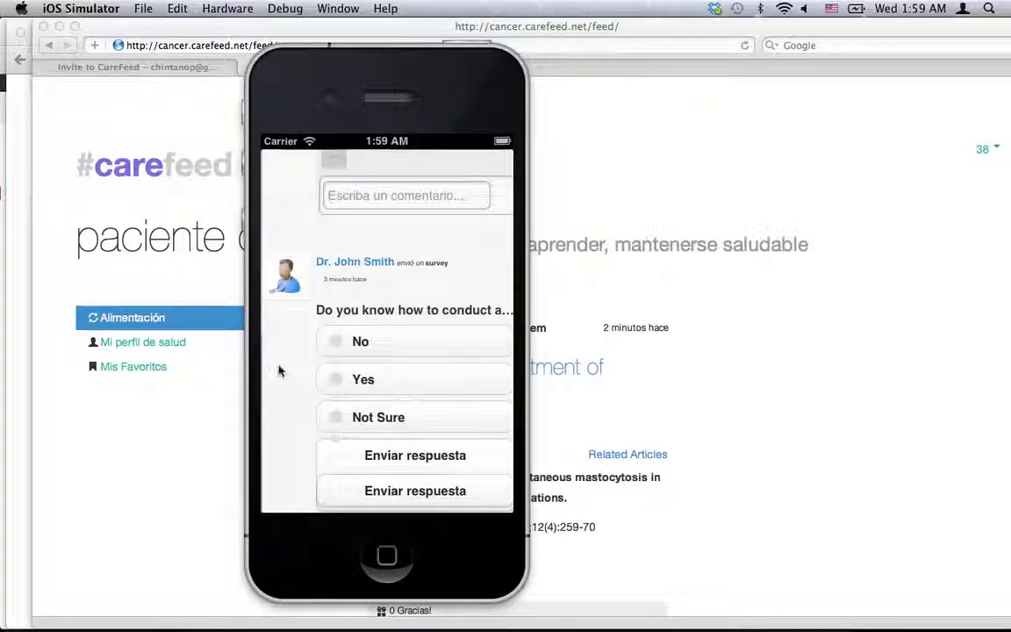
Scroll the iPhone feed to the doctor's message, then return to Chrome's provider dashboard.
drag(280, 370, 282, 480)
drag(311, 290, 332, 176)
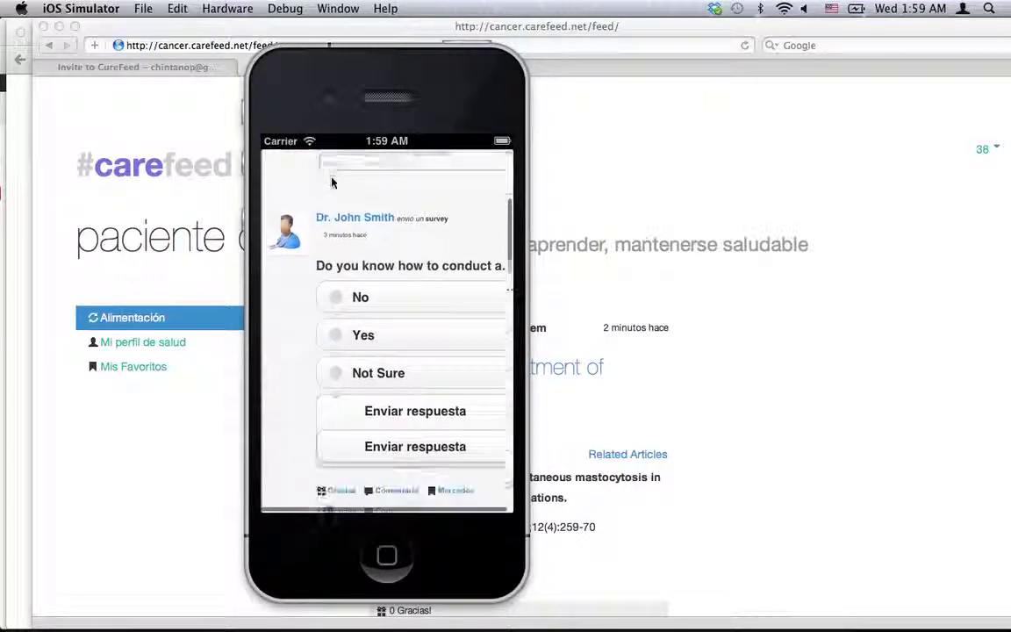
drag(311, 263, 318, 211)
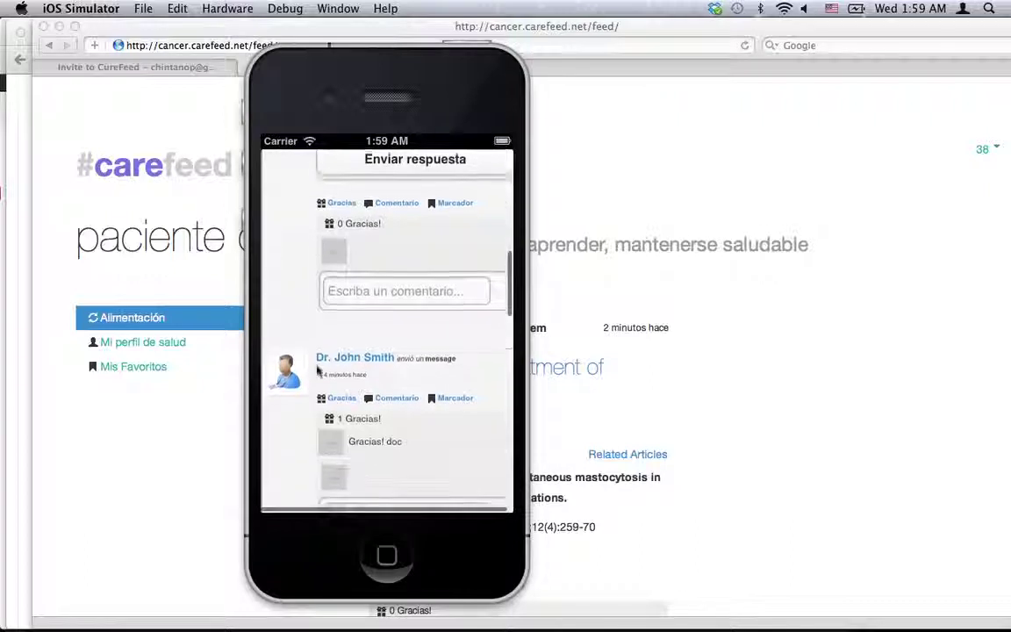
drag(285, 343, 285, 220)
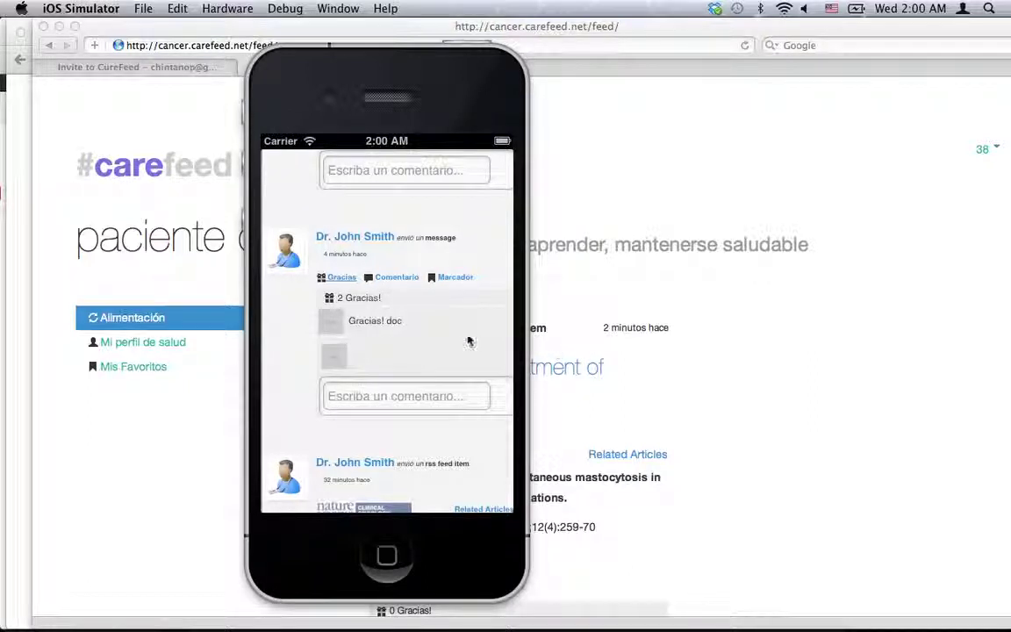
key(super+Tab)
click(222, 341)
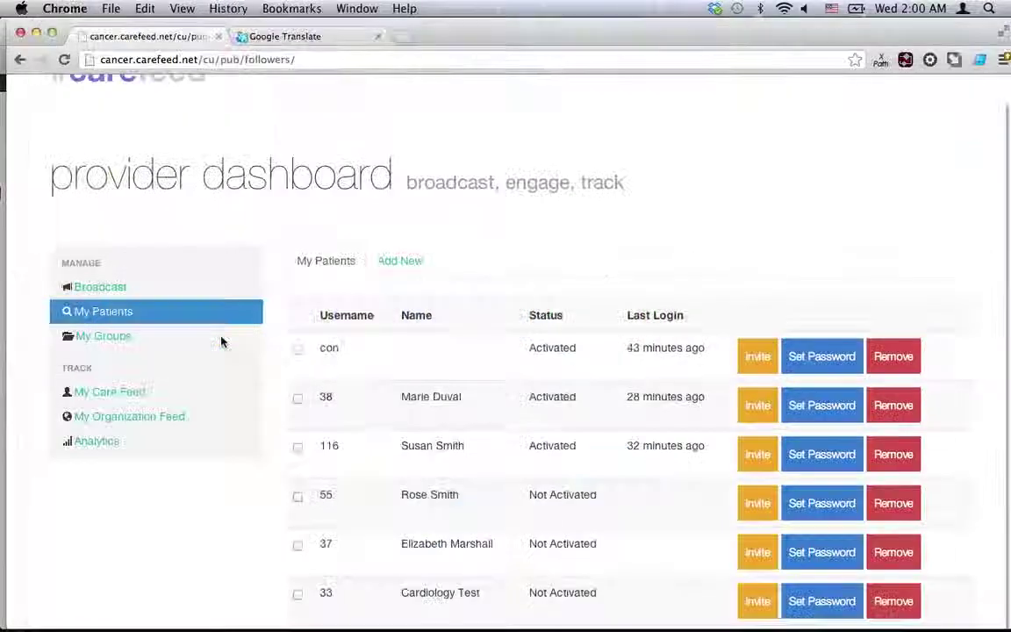
View the provider's own My Care Feed.
scroll(215, 346, down, 2)
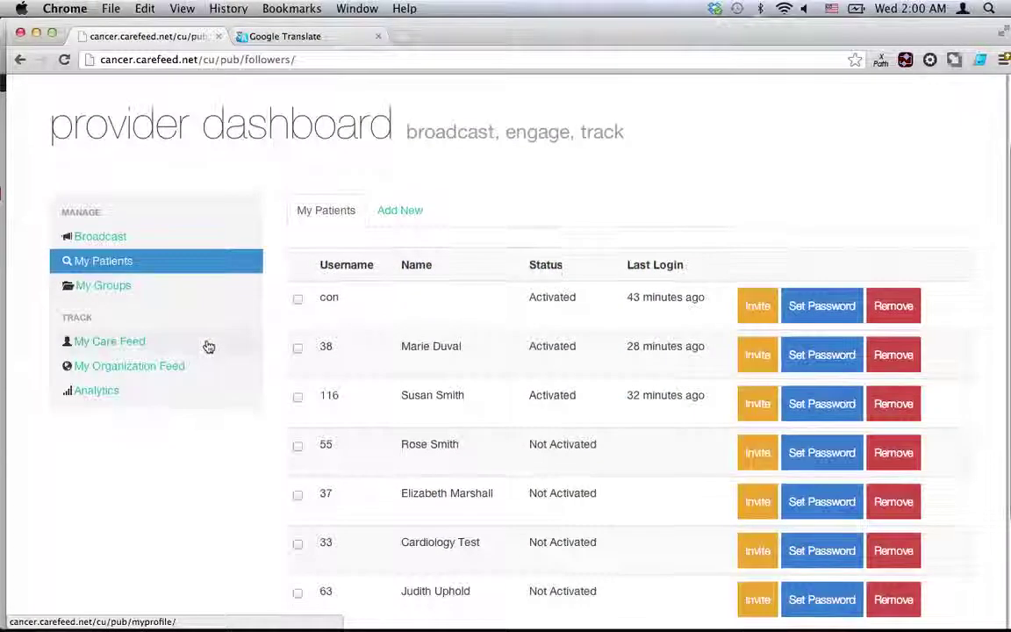
click(96, 351)
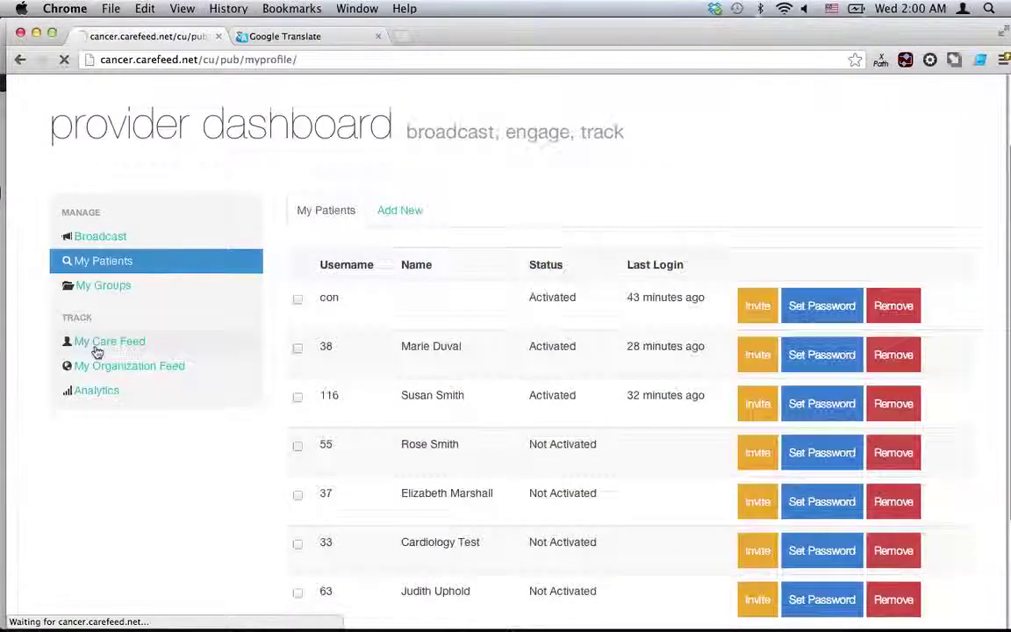
scroll(268, 379, down, 5)
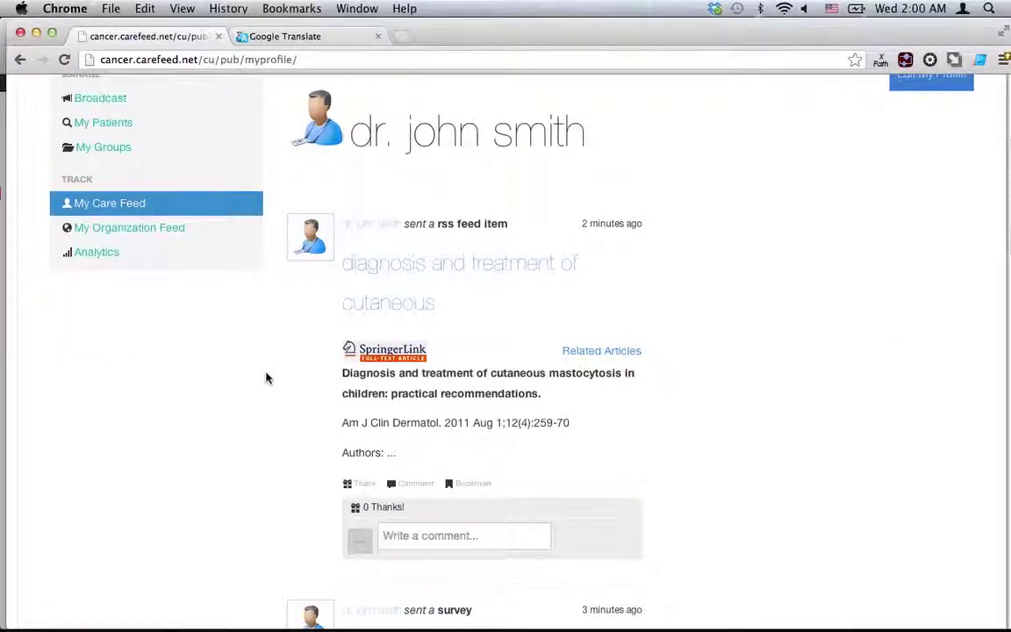
scroll(268, 378, up, 2)
Open My Organization Feed and look through its three publishers' shared article and survey.
click(151, 291)
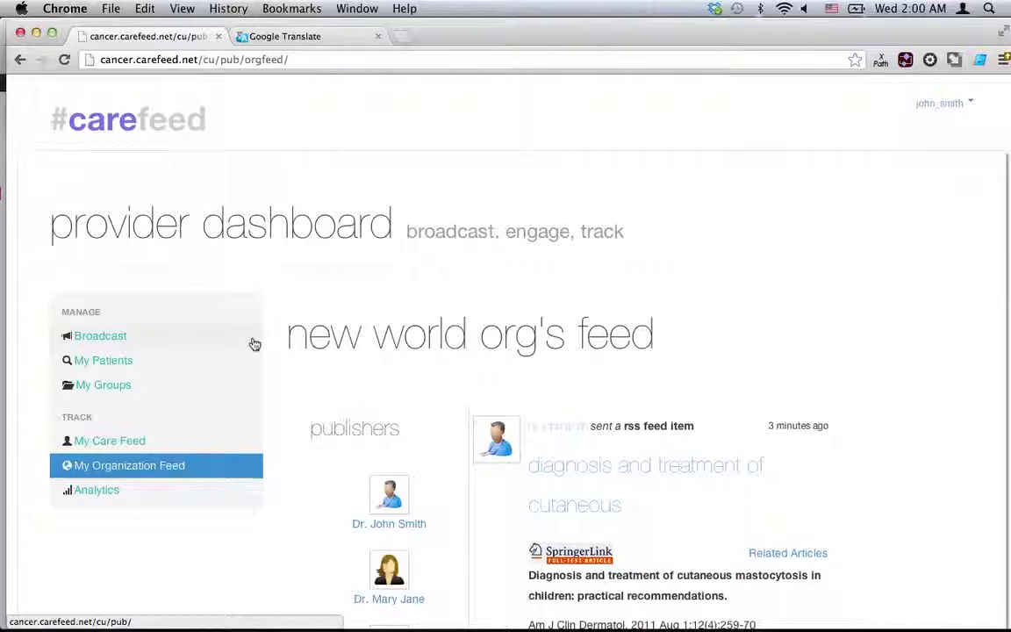
scroll(254, 344, down, 3)
scroll(254, 344, down, 1)
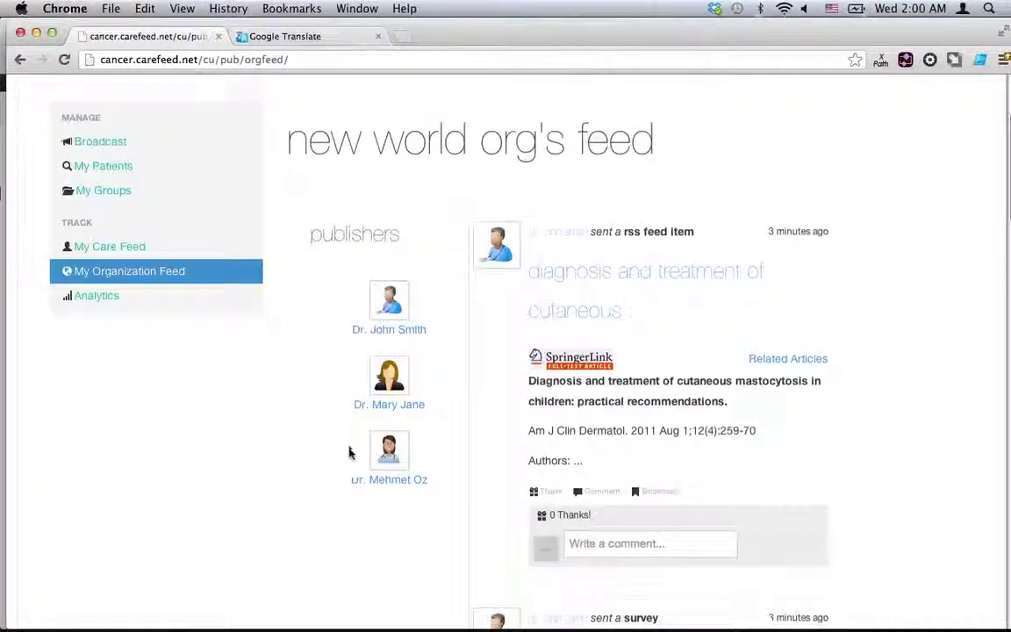
scroll(350, 451, down, 2)
scroll(527, 342, down, 10)
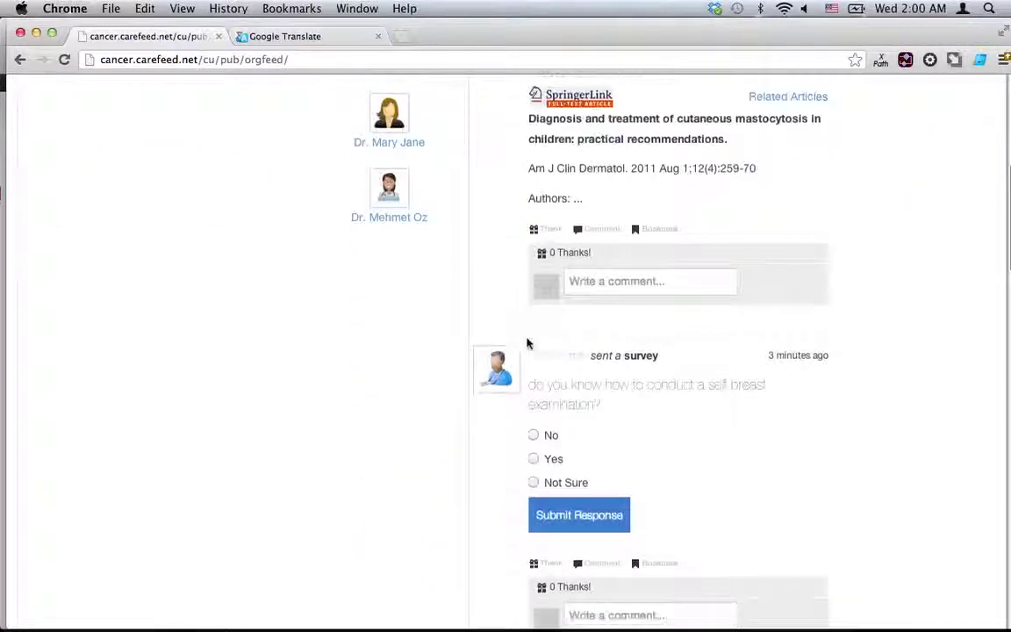
scroll(527, 343, down, 15)
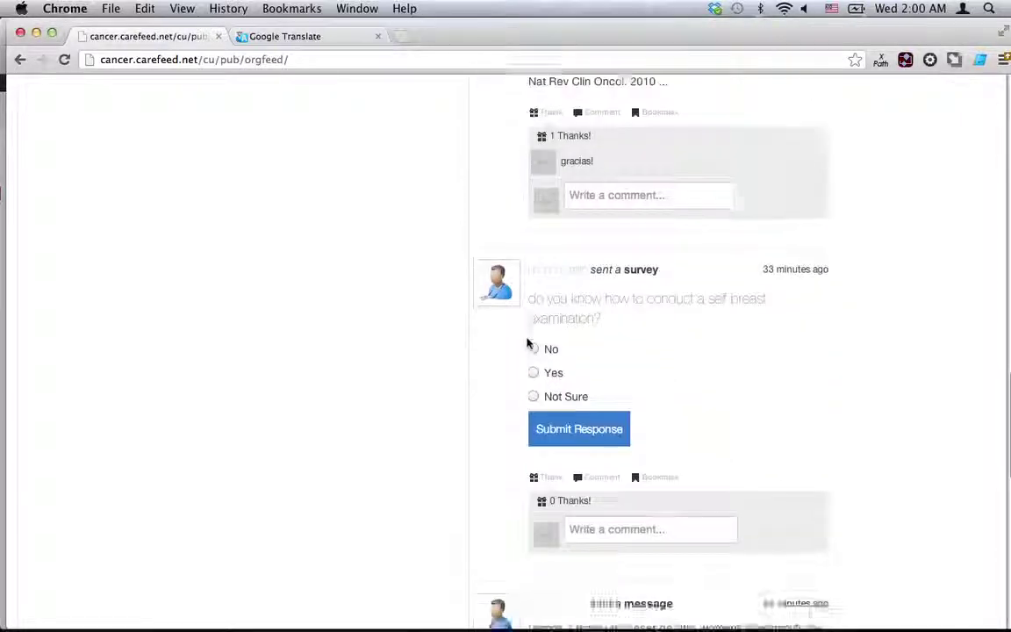
scroll(527, 342, up, 20)
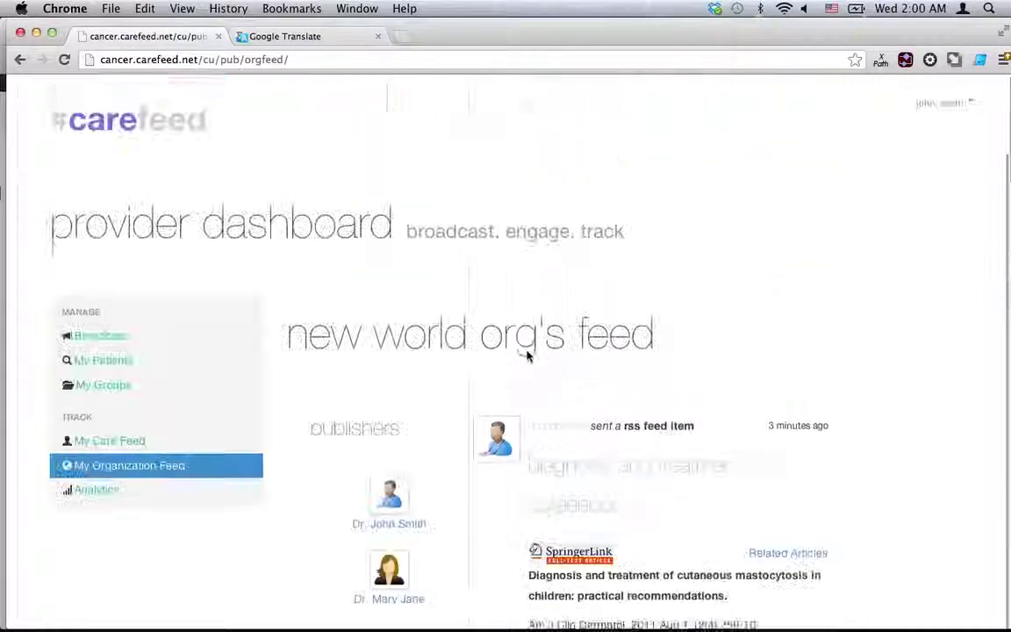
Review Analytics: 6 total messages, 6 total views, 3 total thanks, plus survey response counts.
click(88, 496)
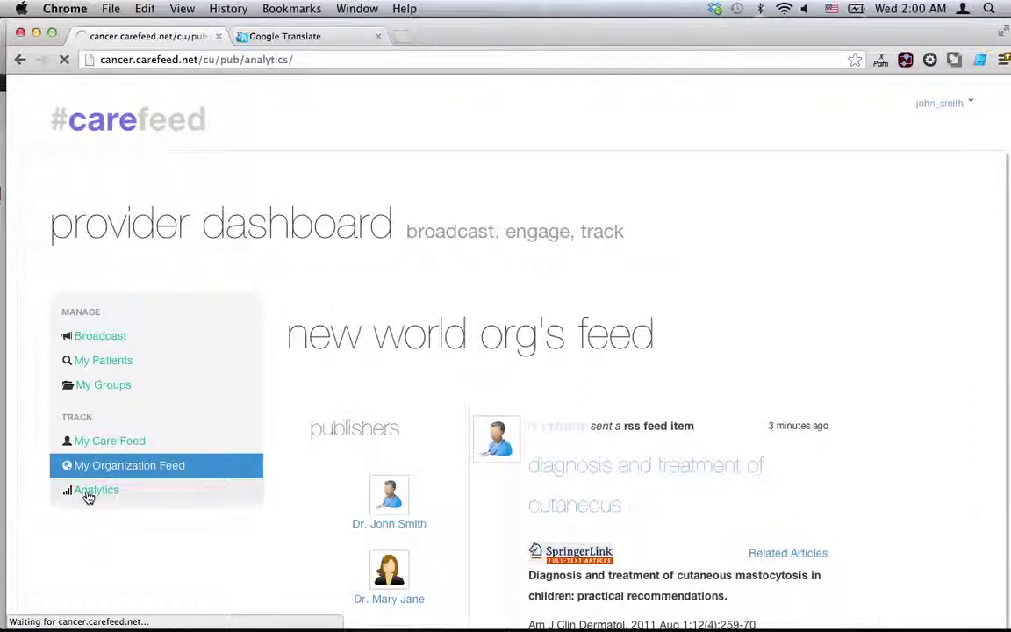
scroll(500, 427, down, 3)
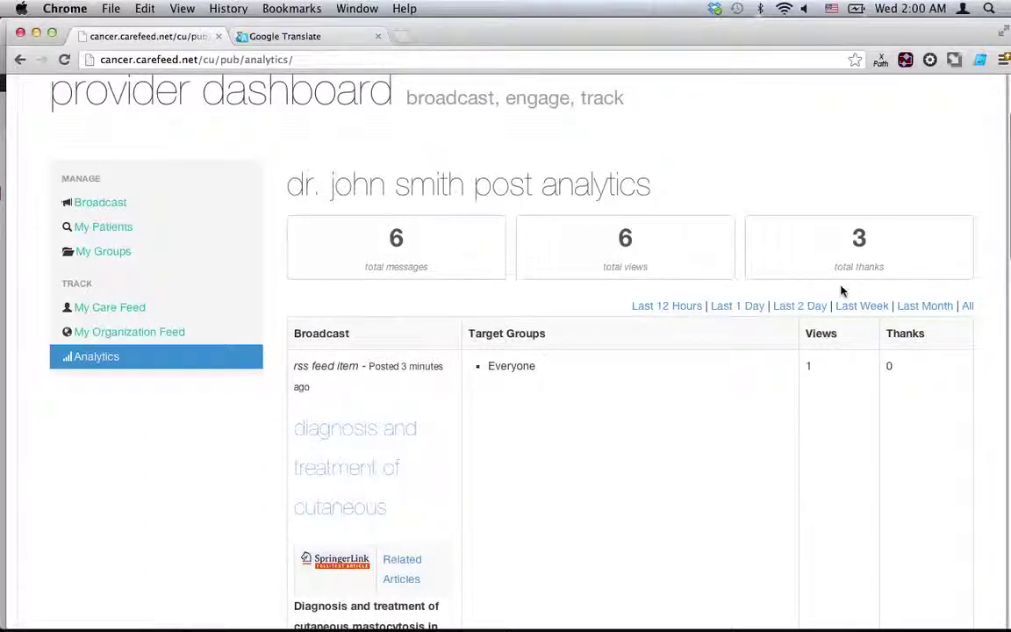
scroll(582, 423, down, 10)
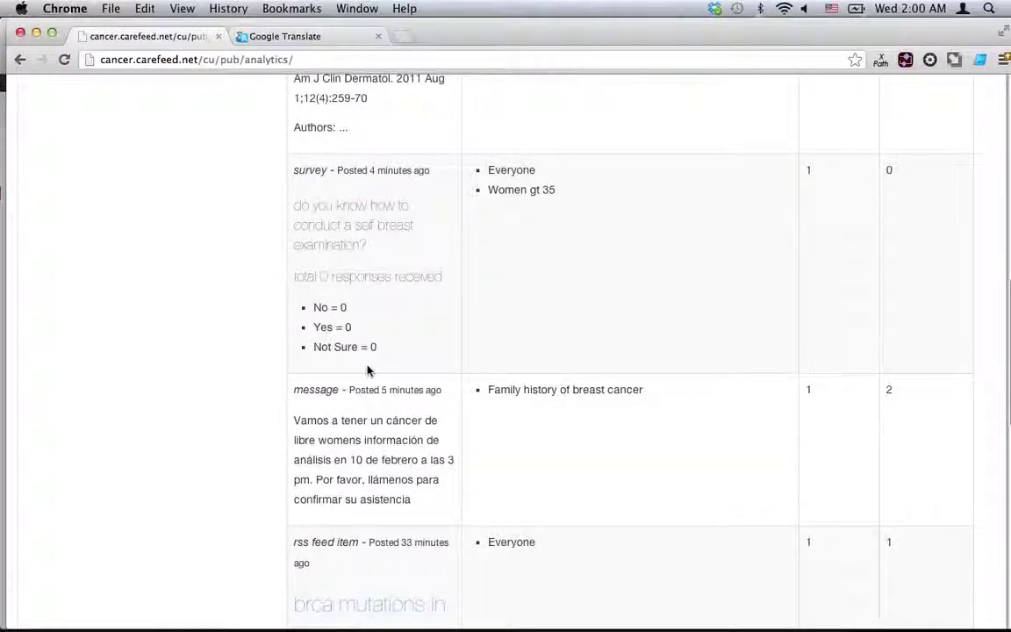
scroll(368, 369, down, 12)
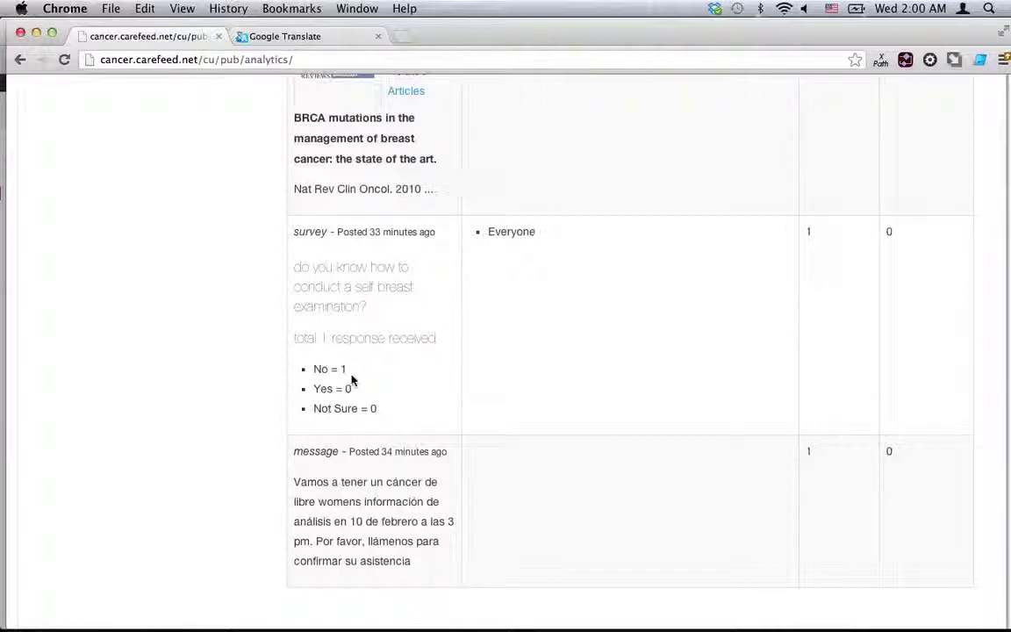
scroll(351, 379, up, 4)
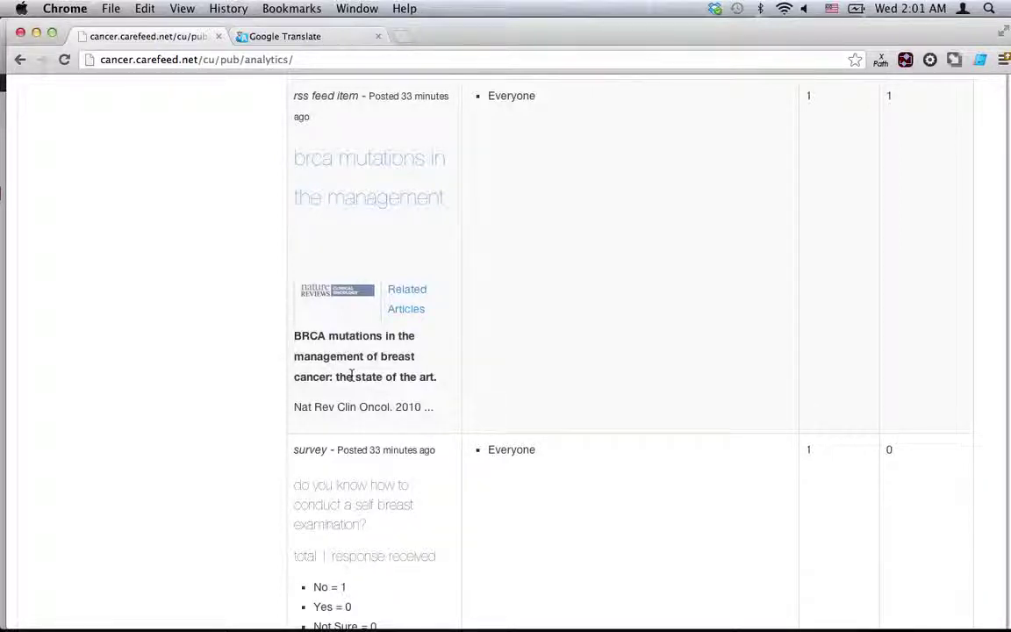
scroll(351, 377, up, 4)
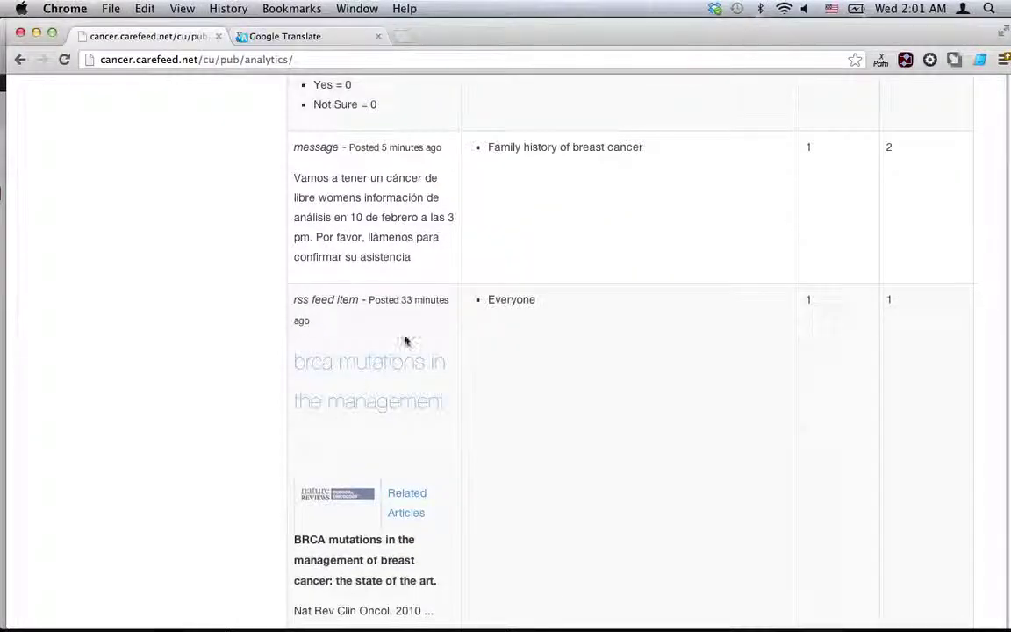
scroll(423, 333, up, 15)
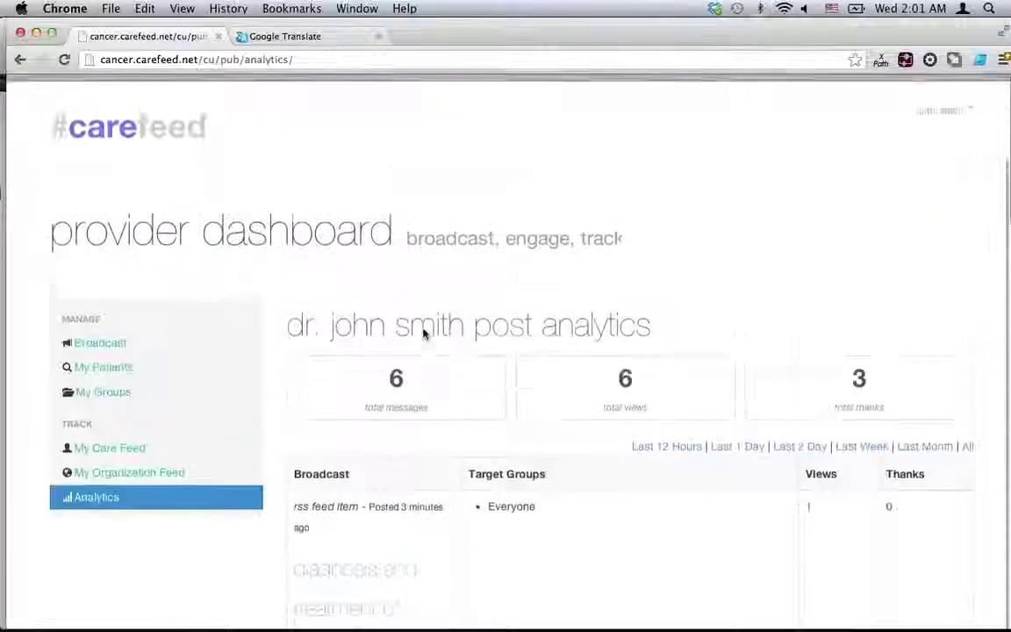
Return to the Quick Broadcast page addressed to Everyone, then bring QuickTime Player forward.
click(83, 334)
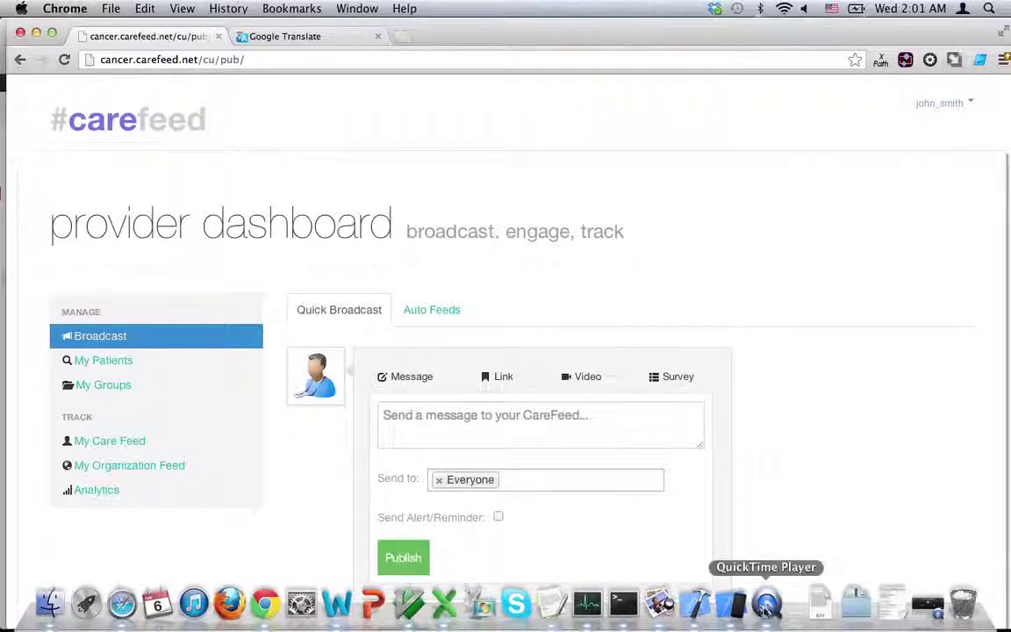
click(766, 605)
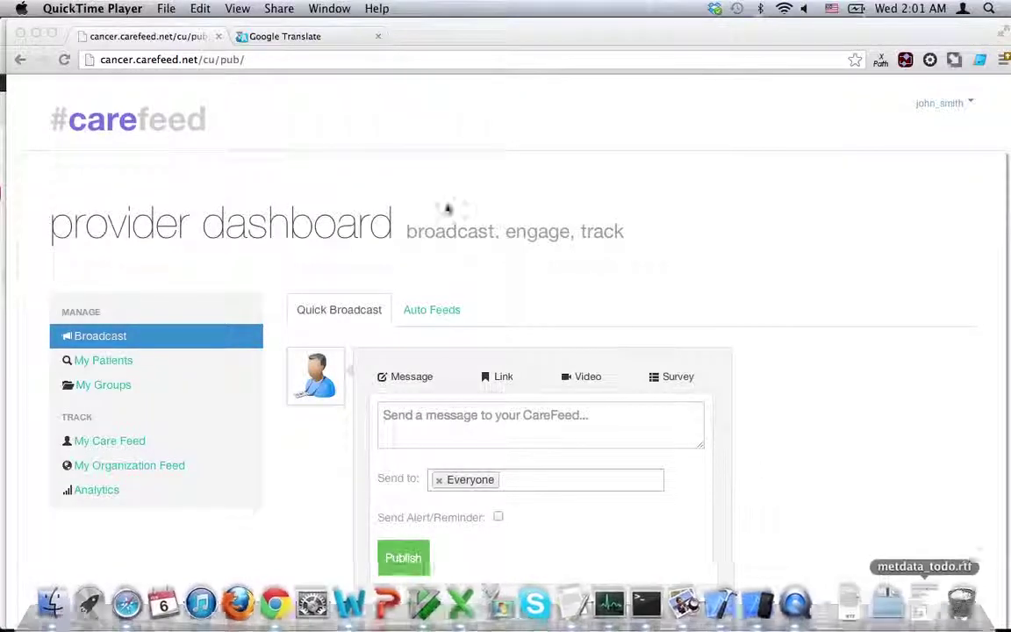